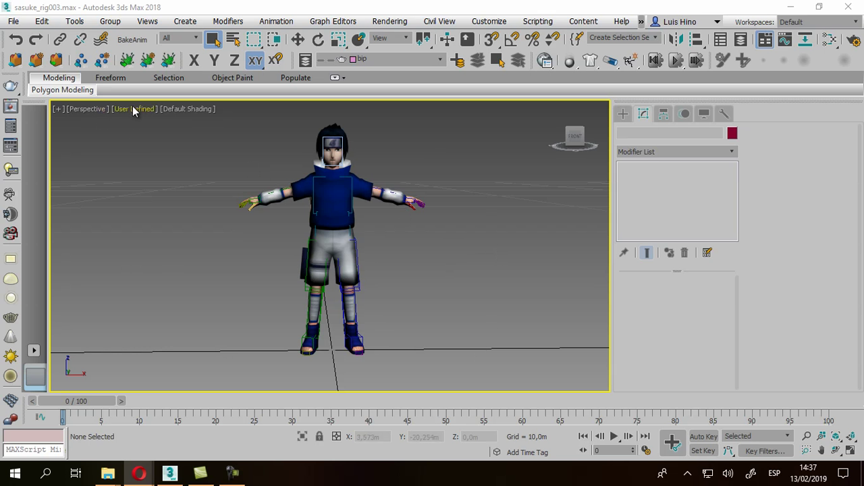
- Drag-select the entire Sasuke rig and send it via Send to MotionBuilder > Send as New Scene
click(14, 21)
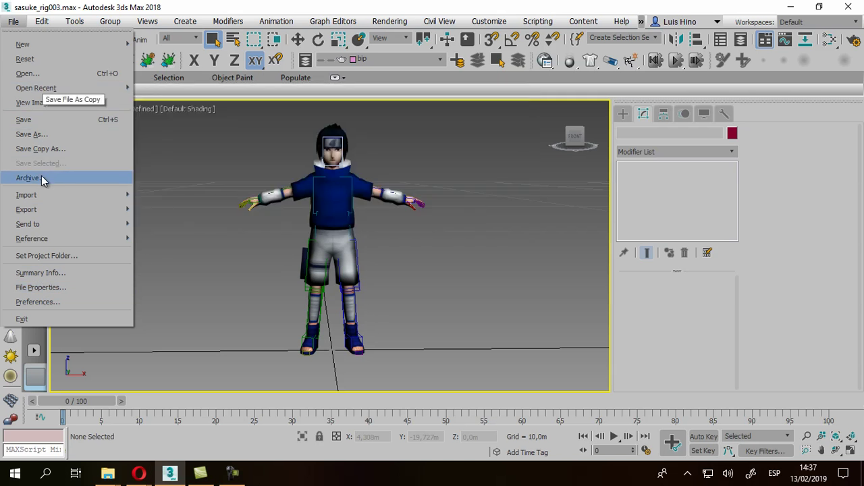
click(490, 248)
drag(158, 112, 551, 426)
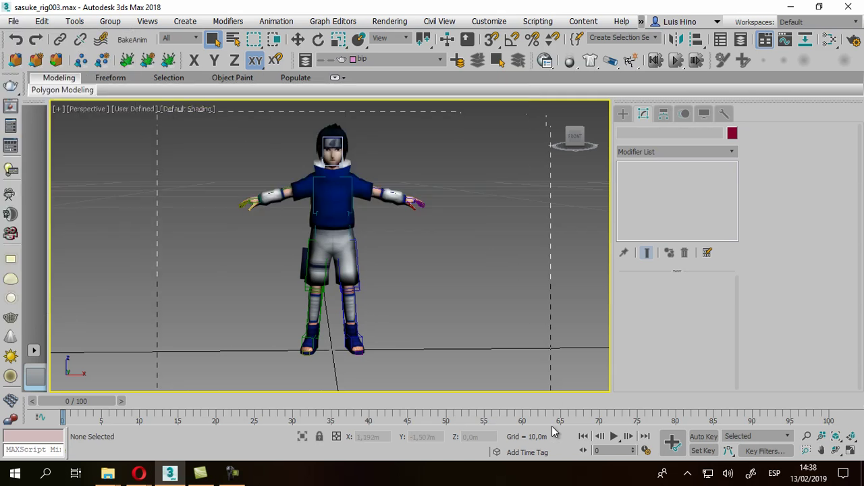
click(13, 23)
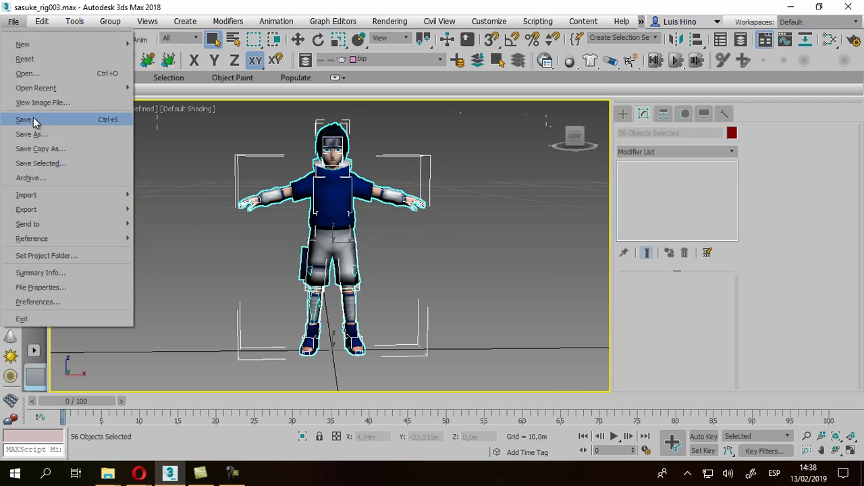
mouse_move(28, 223)
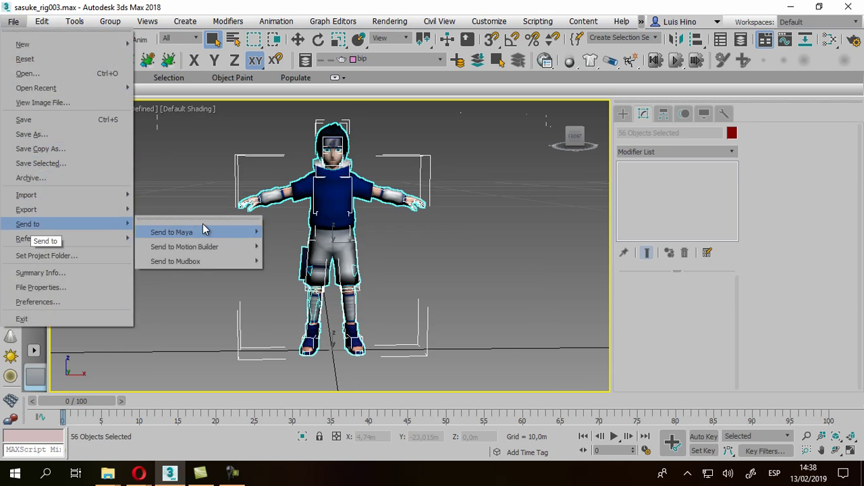
mouse_move(184, 246)
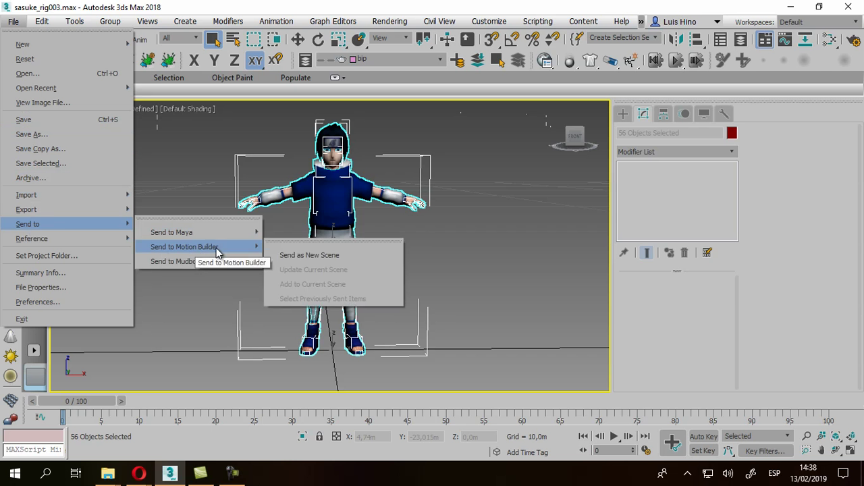
click(317, 255)
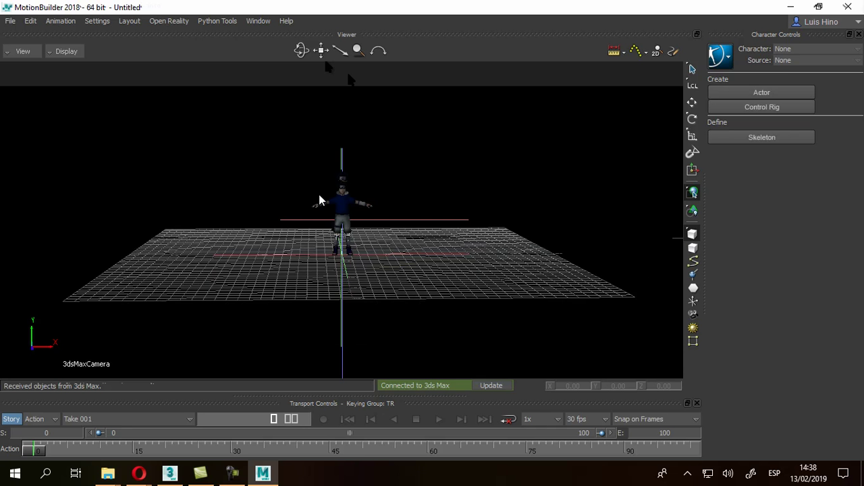
- Orbit MotionBuilder's viewer around the received character, briefly switching to 3ds Max and back
mouse_move(271, 166)
ctrl+shift+mouse_down()
mouse_move(366, 204)
mouse_move(421, 197)
mouse_move(260, 171)
mouse_move(286, 207)
mouse_move(285, 189)
mouse_move(394, 212)
mouse_move(271, 201)
mouse_move(397, 202)
mouse_move(376, 196)
mouse_move(397, 208)
mouse_move(302, 203)
mouse_move(389, 195)
mouse_move(351, 193)
mouse_move(216, 202)
mouse_move(350, 210)
mouse_move(272, 214)
mouse_move(303, 220)
mouse_move(378, 216)
mouse_move(303, 272)
mouse_move(249, 432)
ctrl+shift+mouse_up()
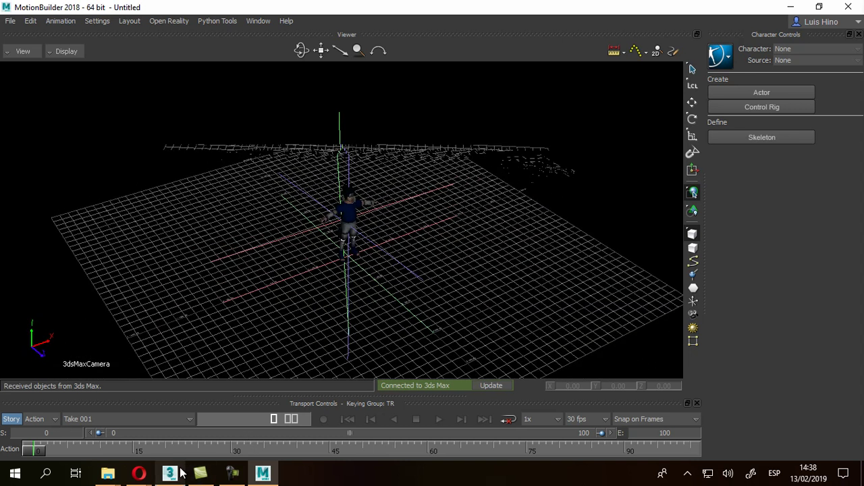
click(170, 473)
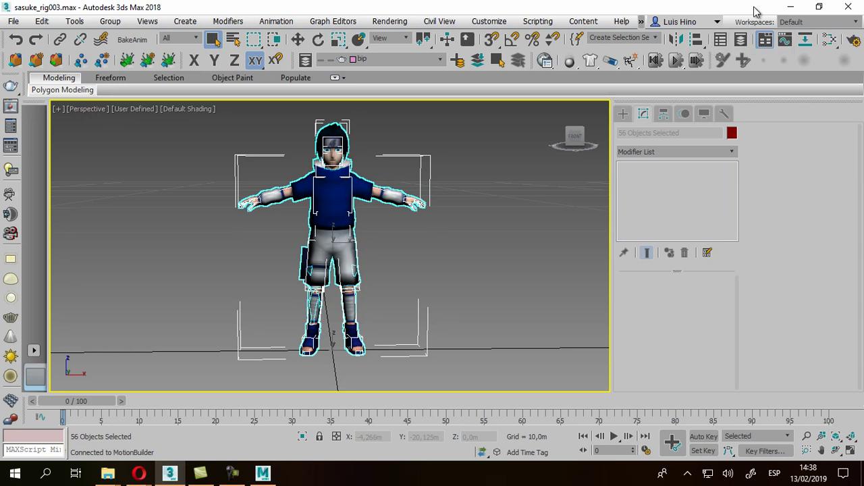
click(791, 7)
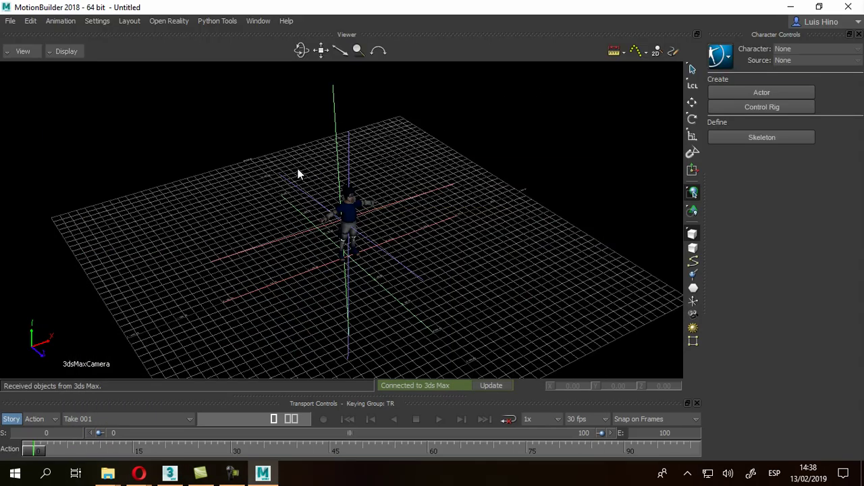
ctrl+shift+drag(297, 170, 382, 212)
mouse_move(442, 205)
ctrl+shift+mouse_down()
mouse_move(400, 204)
mouse_move(380, 185)
mouse_move(436, 248)
ctrl+shift+mouse_up()
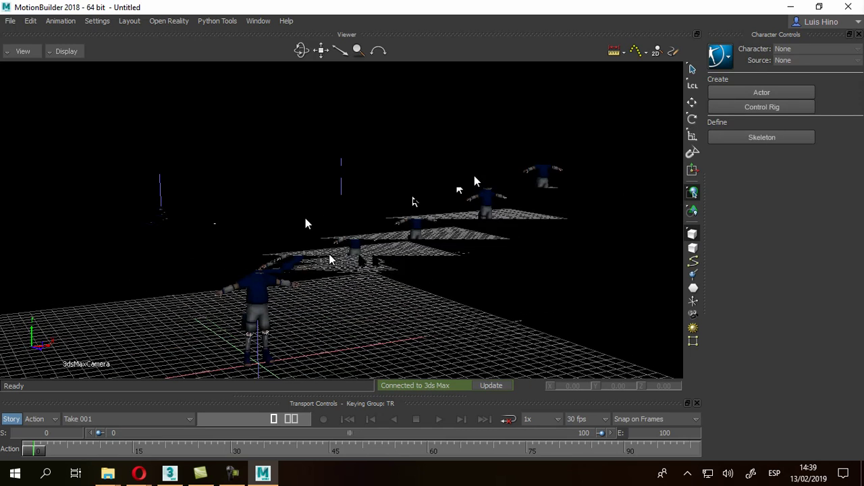
- Switch the viewer to the Producer Perspective camera
click(59, 53)
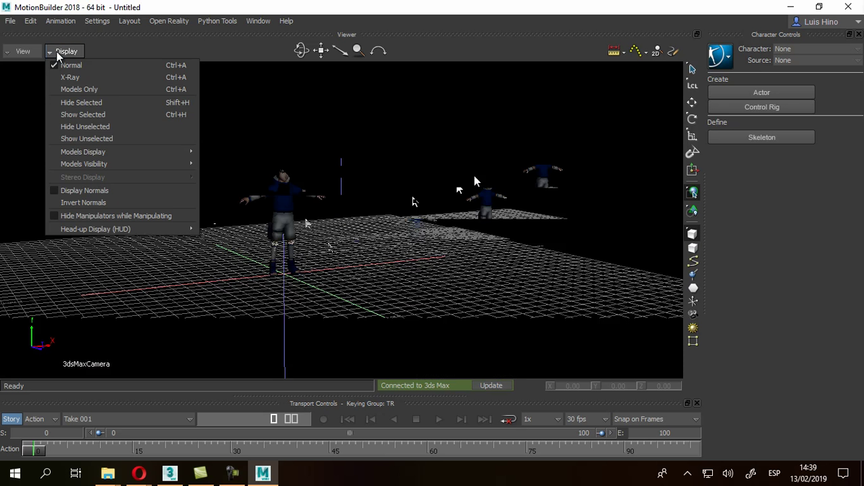
click(22, 51)
mouse_move(35, 90)
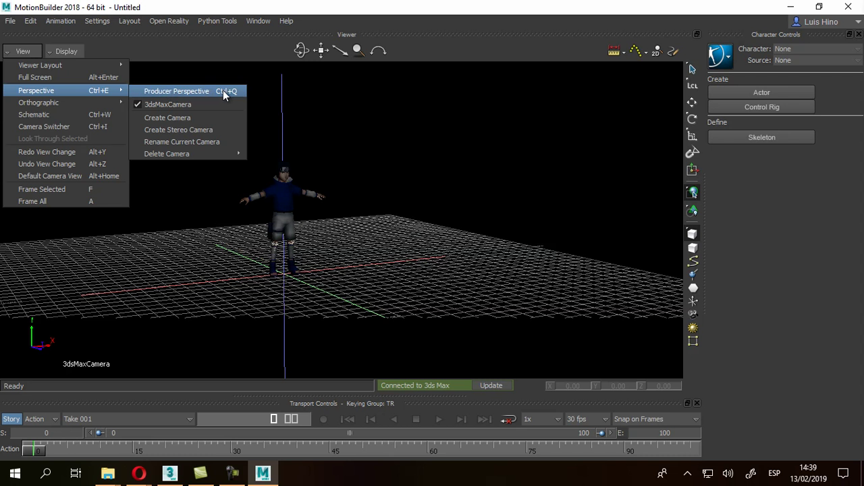
click(222, 91)
mouse_move(382, 163)
middle_down()
mouse_move(345, 193)
mouse_move(427, 197)
mouse_move(540, 185)
mouse_move(536, 174)
mouse_move(362, 175)
mouse_move(439, 177)
mouse_move(337, 192)
mouse_move(331, 212)
mouse_move(472, 176)
middle_up()
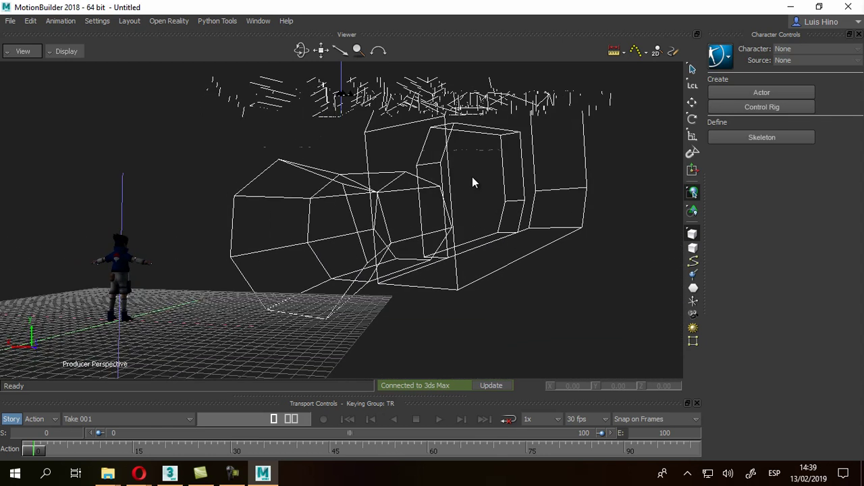
- Inspect the scene by selecting the 3dsMaxCamera and the Bip01 Footsteps object
click(364, 135)
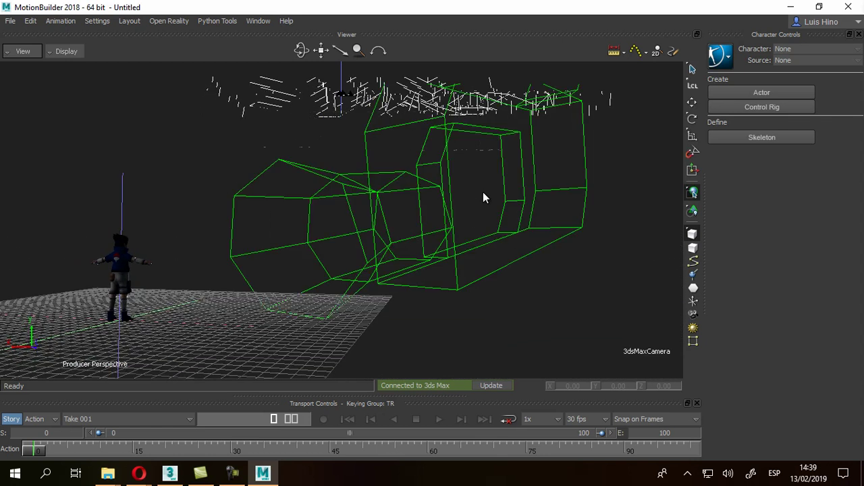
click(426, 194)
mouse_move(197, 239)
ctrl+shift+mouse_down()
mouse_move(183, 187)
mouse_move(281, 202)
mouse_move(328, 247)
mouse_move(362, 216)
mouse_move(323, 227)
mouse_move(604, 348)
ctrl+shift+mouse_up()
click(352, 226)
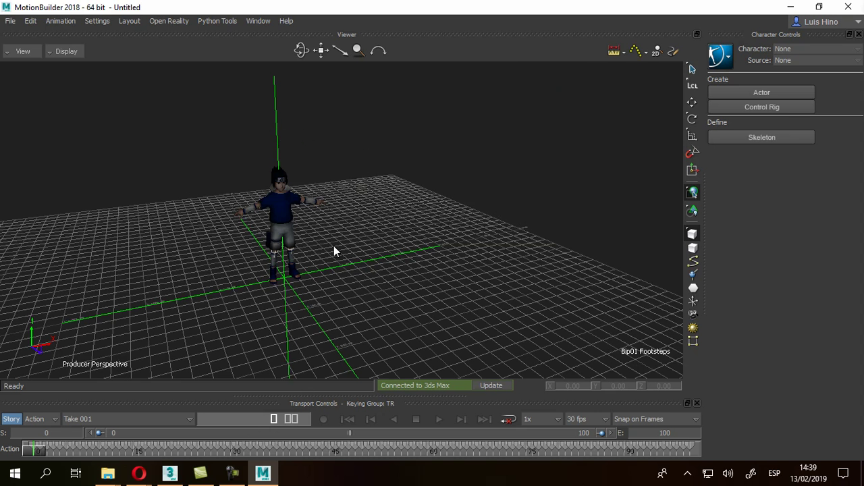
- Orbit around the character, then dock the Resources panel beside the 3D view
mouse_move(331, 247)
middle_down()
mouse_move(324, 249)
mouse_move(317, 204)
mouse_move(349, 186)
mouse_move(141, 229)
mouse_move(256, 178)
middle_up()
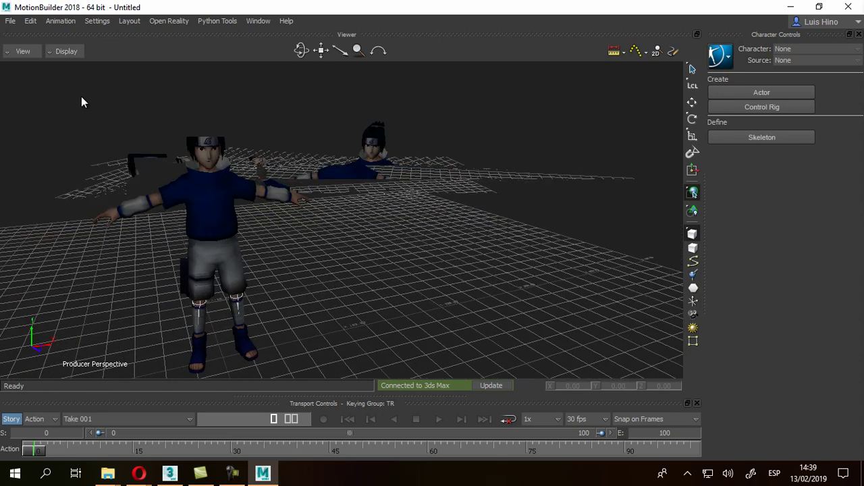
click(202, 317)
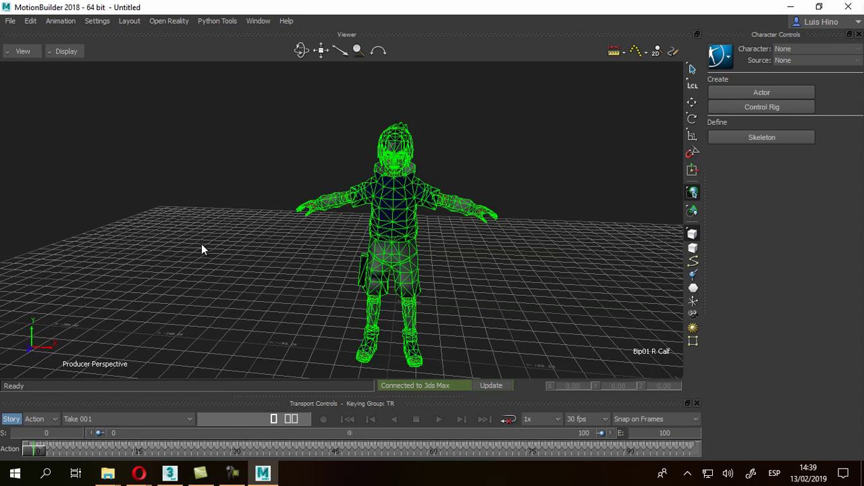
click(169, 199)
mouse_move(168, 206)
ctrl+shift+mouse_down()
mouse_move(320, 242)
mouse_move(403, 278)
mouse_move(371, 245)
mouse_move(389, 290)
mouse_move(488, 286)
mouse_move(393, 286)
mouse_move(257, 235)
mouse_move(439, 247)
mouse_move(225, 245)
mouse_move(344, 276)
mouse_move(328, 258)
mouse_move(356, 267)
ctrl+shift+mouse_up()
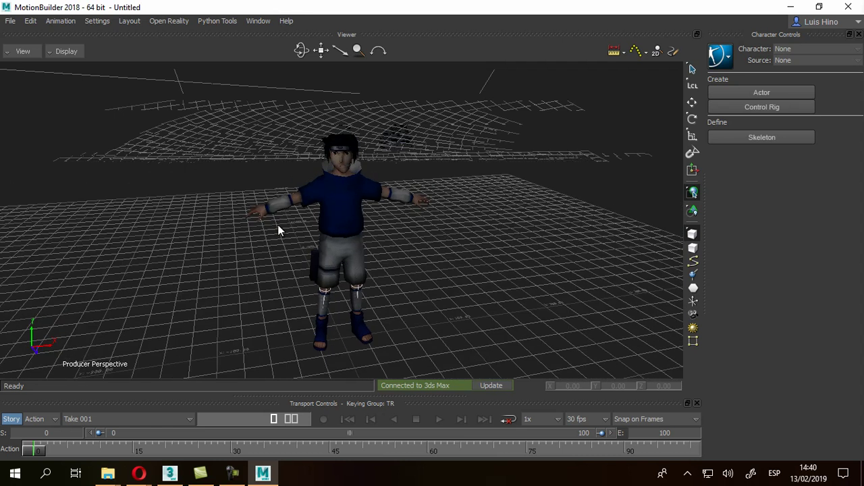
mouse_move(262, 234)
ctrl+shift+mouse_down()
mouse_move(415, 237)
mouse_move(359, 234)
mouse_move(379, 232)
ctrl+shift+mouse_up()
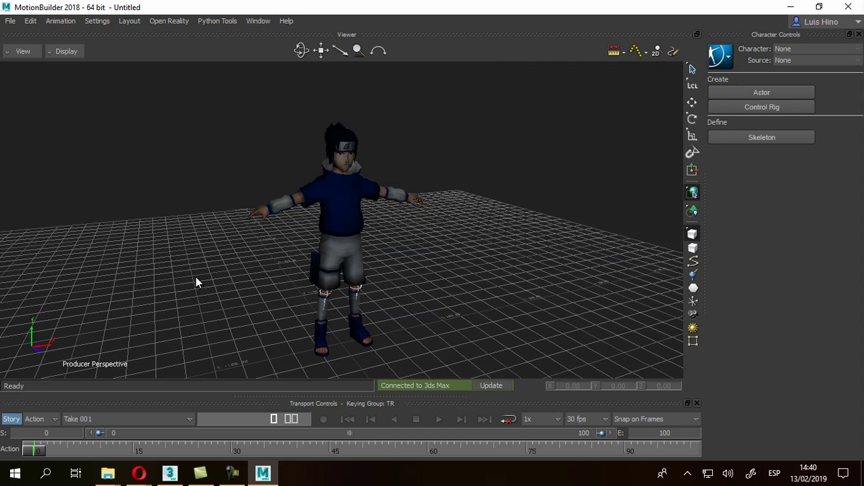
mouse_move(247, 199)
ctrl+shift+mouse_down()
mouse_move(465, 206)
mouse_move(397, 211)
ctrl+shift+mouse_up()
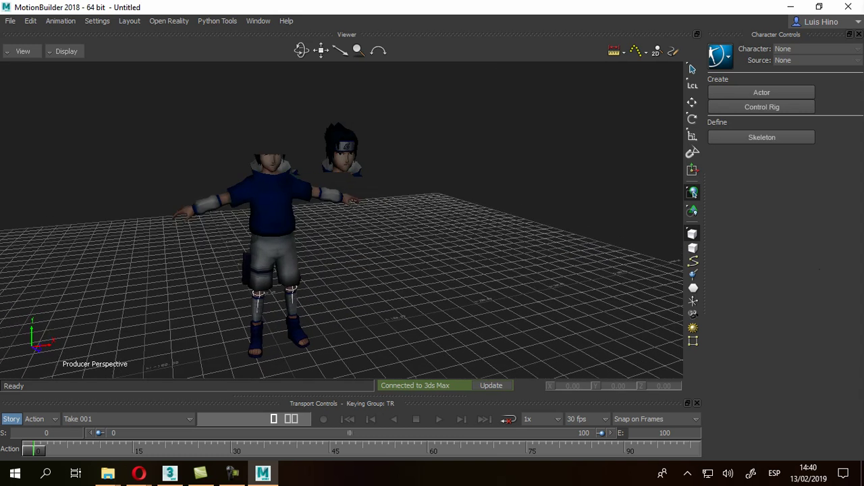
mouse_move(710, 168)
mouse_down()
mouse_move(560, 205)
mouse_move(592, 193)
mouse_move(552, 219)
mouse_move(498, 151)
mouse_move(582, 203)
mouse_move(494, 209)
mouse_move(542, 172)
mouse_move(756, 170)
mouse_move(383, 168)
mouse_move(750, 186)
mouse_move(436, 169)
mouse_move(847, 173)
mouse_move(862, 323)
mouse_move(477, 158)
mouse_move(486, 158)
mouse_move(383, 181)
mouse_up()
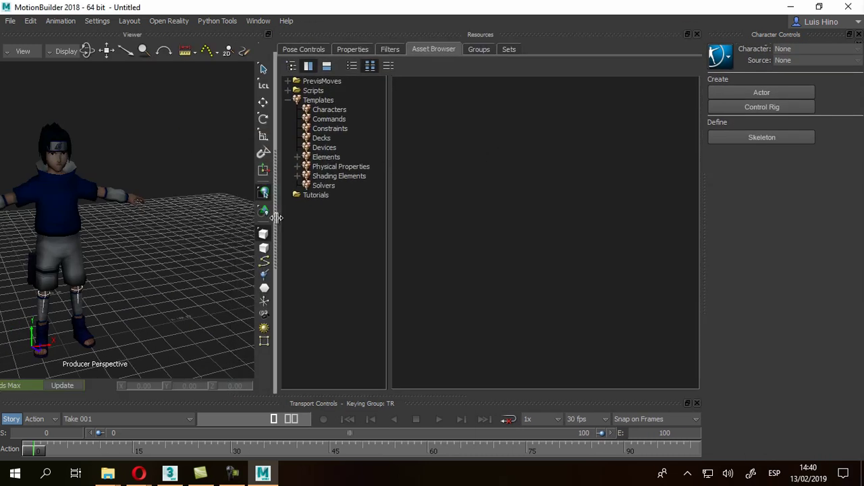
- Widen the 3D view, then orbit in and select the body mesh and head up close
drag(276, 216, 298, 217)
ctrl+shift+drag(130, 224, 191, 213)
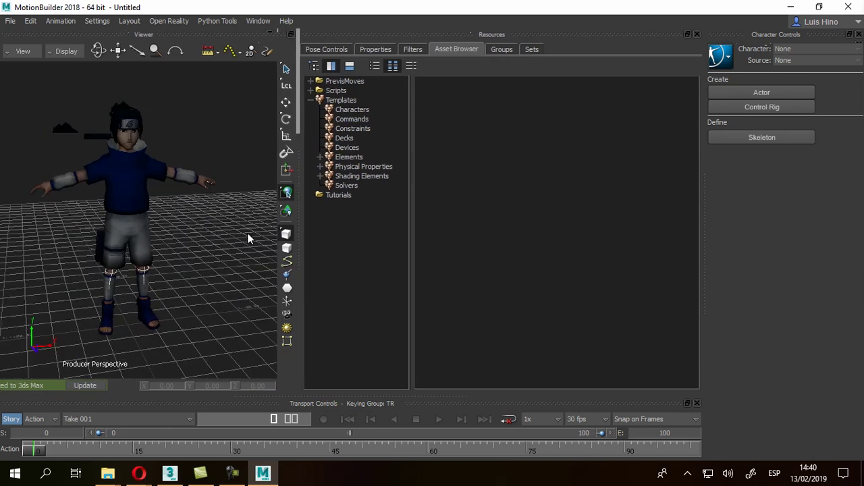
mouse_move(111, 151)
ctrl+shift+mouse_down()
mouse_move(149, 168)
mouse_move(141, 188)
ctrl+shift+mouse_up()
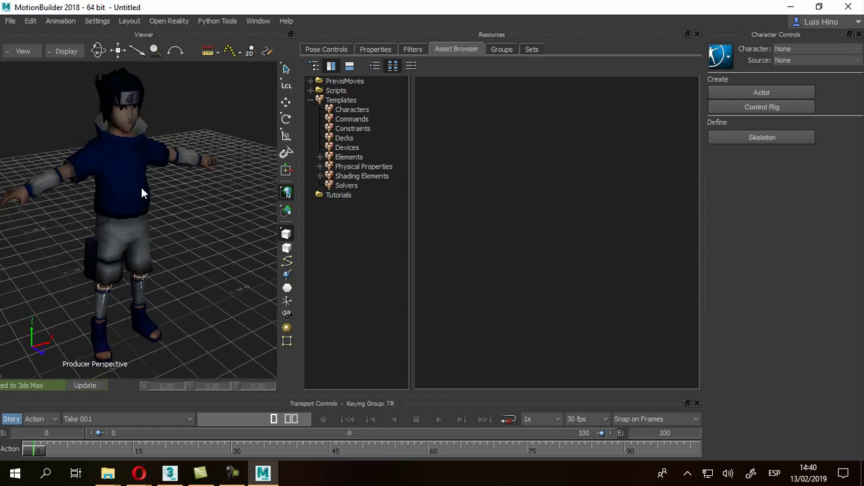
click(104, 334)
shift+click(108, 94)
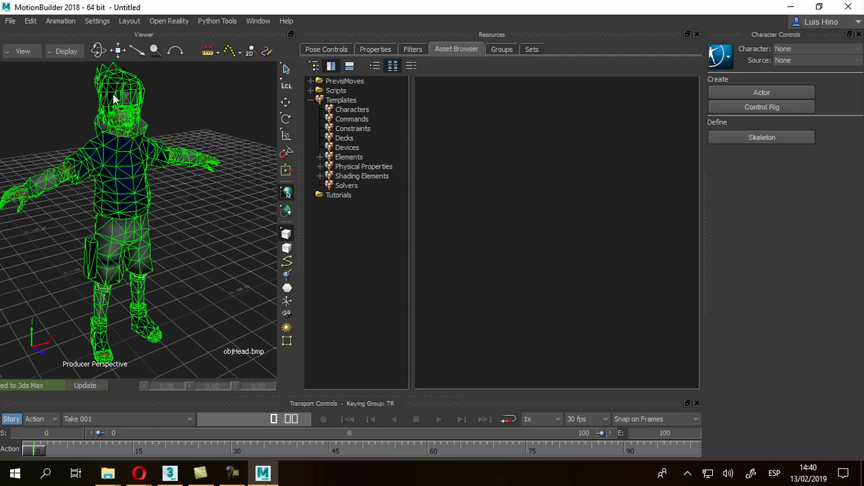
mouse_move(135, 109)
ctrl+shift+mouse_down()
mouse_move(142, 172)
mouse_move(232, 232)
mouse_move(76, 192)
mouse_move(135, 195)
ctrl+shift+mouse_up()
mouse_move(72, 99)
ctrl+shift+mouse_down()
mouse_move(135, 217)
mouse_move(142, 261)
mouse_move(133, 220)
mouse_move(74, 178)
mouse_move(180, 224)
mouse_move(102, 206)
mouse_move(168, 219)
ctrl+shift+mouse_up()
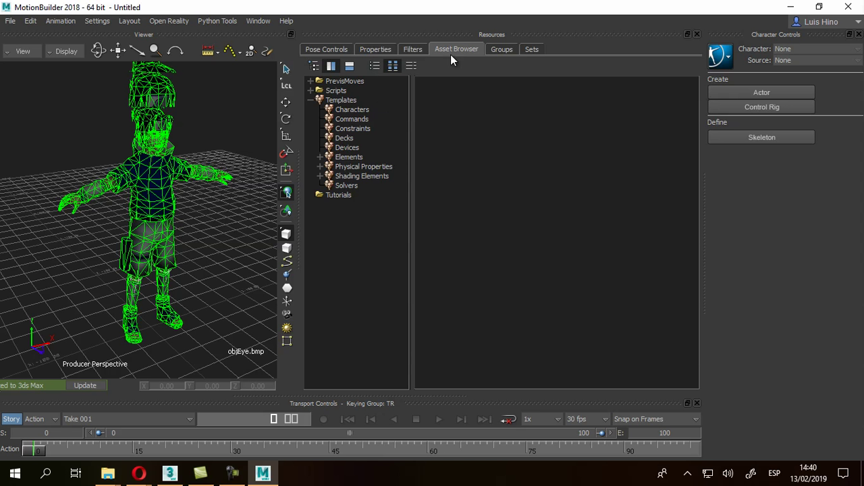
- Create a new group named Geo in Resources > Groups and untick its Show option
click(498, 50)
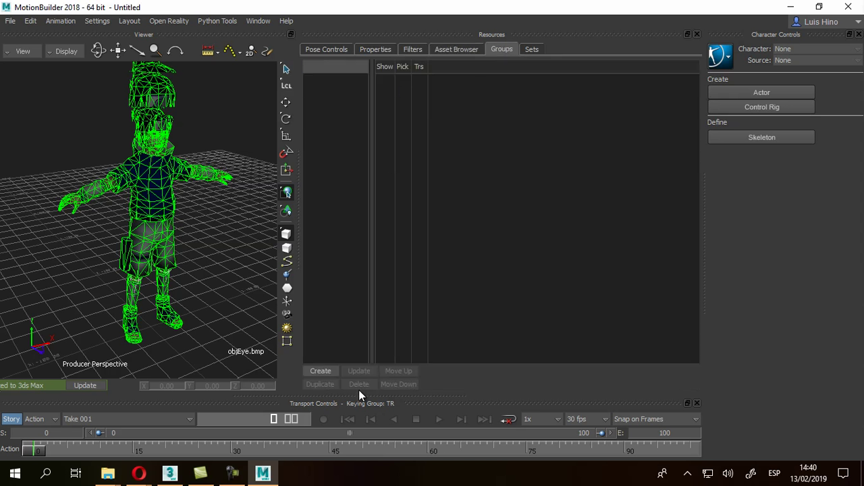
click(333, 371)
double_click(314, 81)
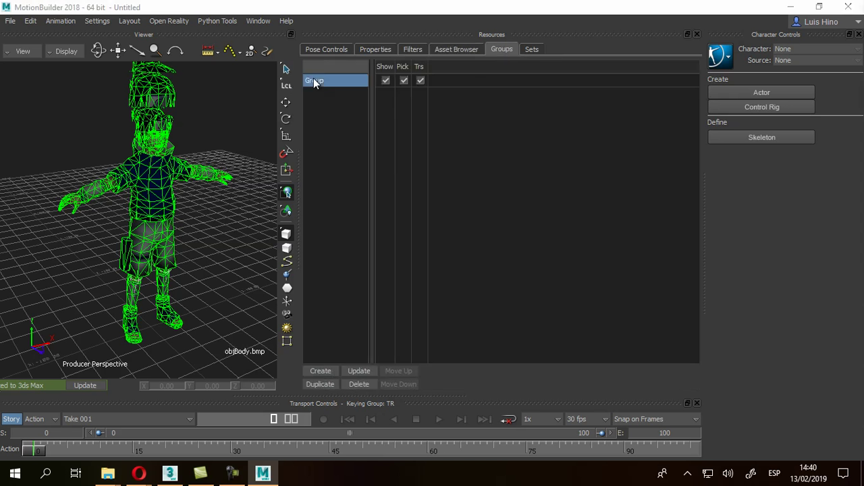
text(Geo)
key(Return)
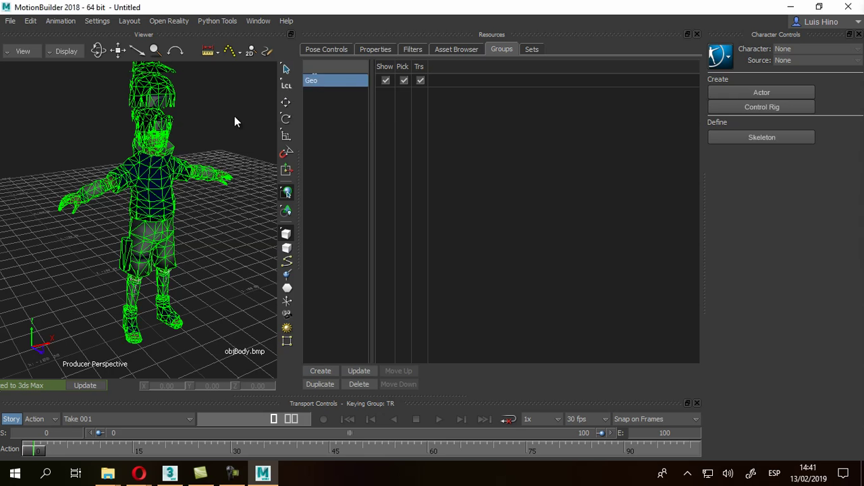
click(385, 81)
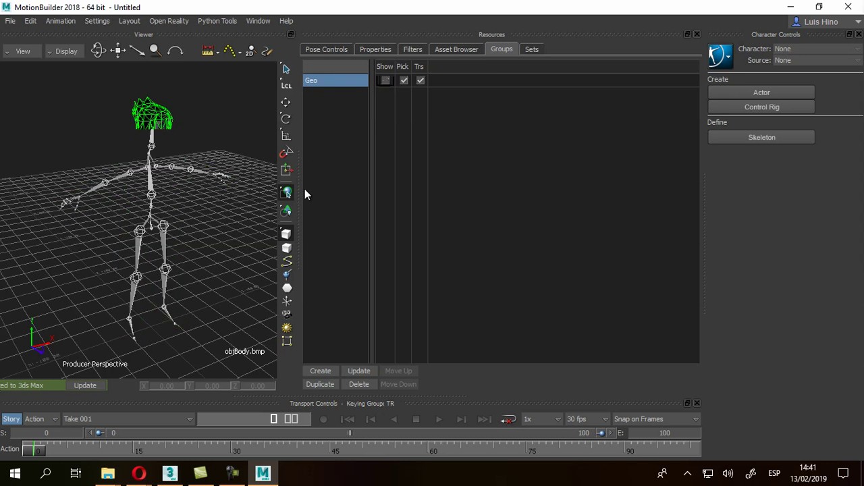
- Undock the Resources panel and orbit around the now-visible skeleton
mouse_move(21, 267)
ctrl+shift+mouse_down()
mouse_move(263, 251)
mouse_move(149, 243)
ctrl+shift+mouse_up()
drag(483, 34, 725, 247)
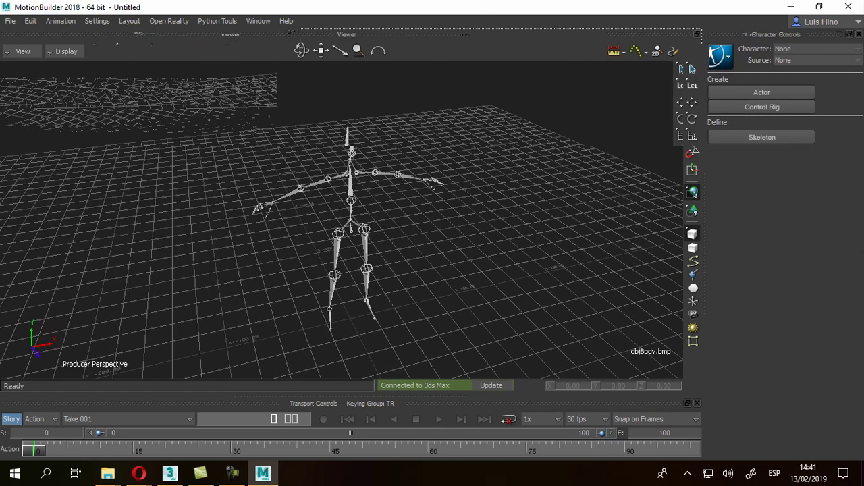
mouse_move(388, 239)
ctrl+shift+mouse_down()
mouse_move(436, 230)
mouse_move(319, 205)
mouse_move(436, 231)
mouse_move(584, 235)
mouse_move(373, 227)
mouse_move(247, 145)
ctrl+shift+mouse_up()
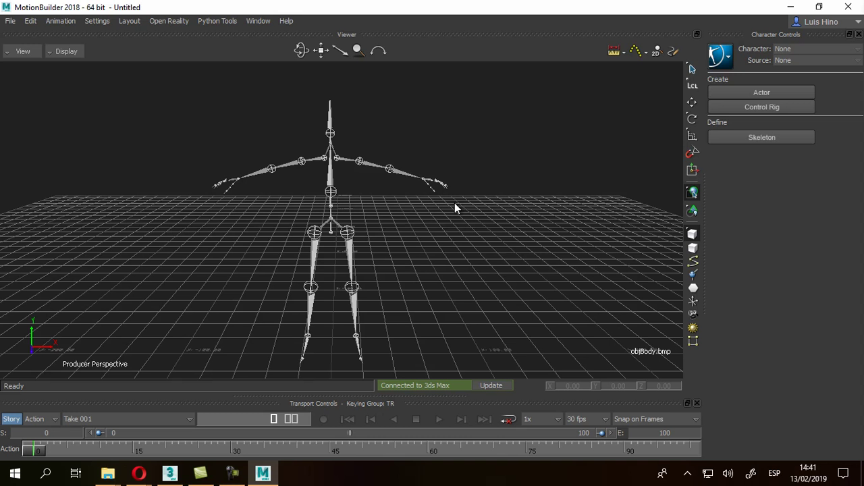
mouse_move(334, 187)
ctrl+shift+mouse_down()
mouse_move(355, 212)
mouse_move(349, 206)
ctrl+shift+mouse_up()
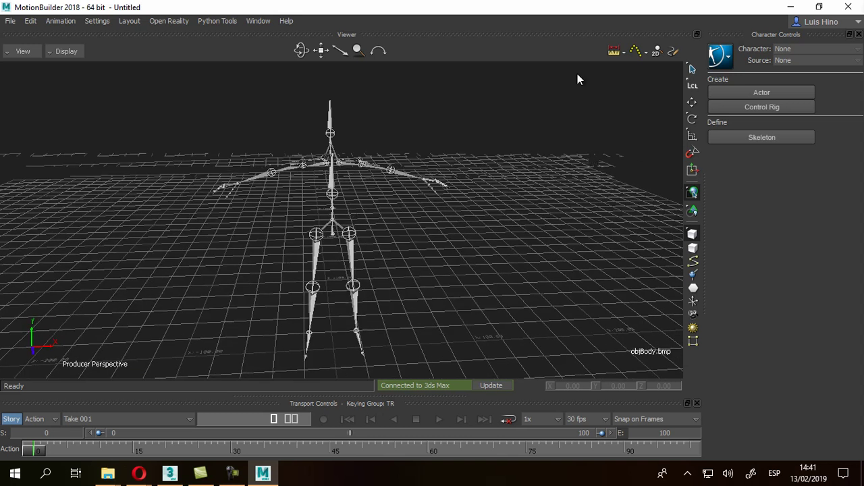
- Define a new character skeleton, select the left thigh bone, then switch to 3ds Max
click(741, 139)
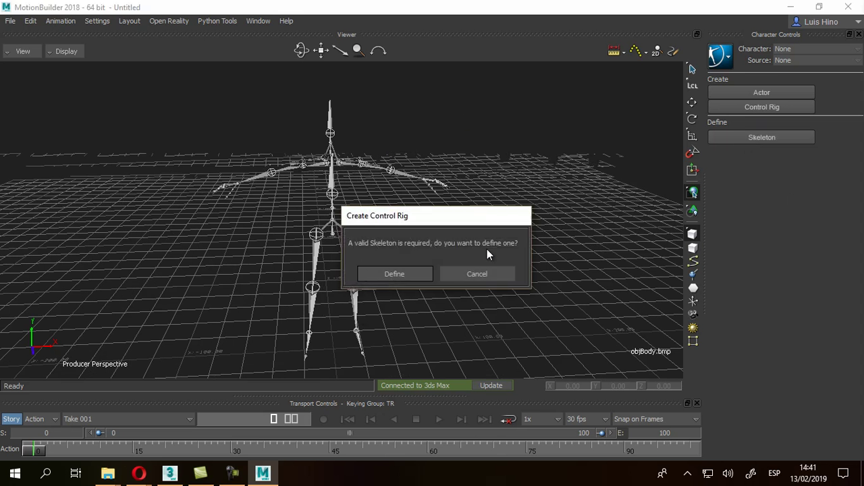
click(398, 273)
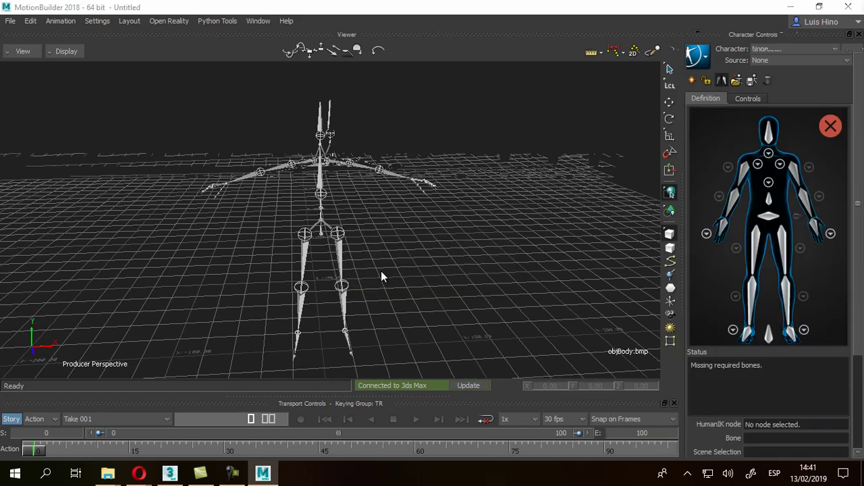
mouse_move(319, 185)
ctrl+shift+mouse_down()
mouse_move(413, 194)
mouse_move(484, 184)
mouse_move(376, 180)
ctrl+shift+mouse_up()
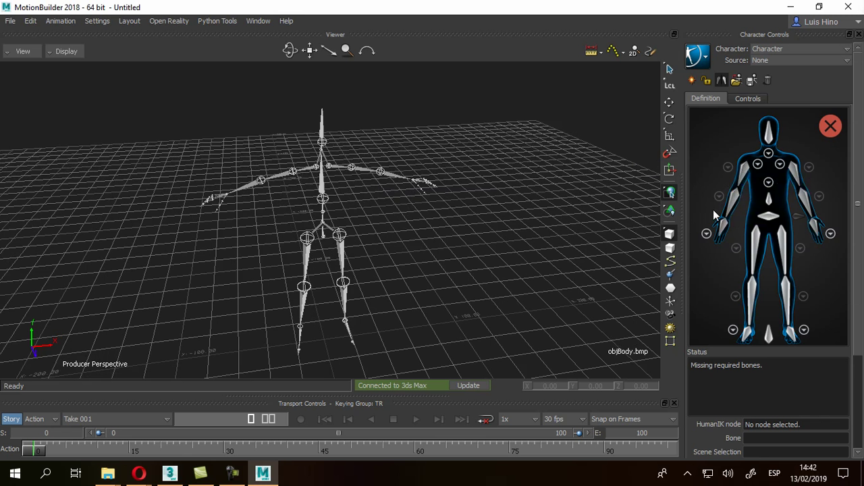
ctrl+shift+drag(415, 173, 400, 195)
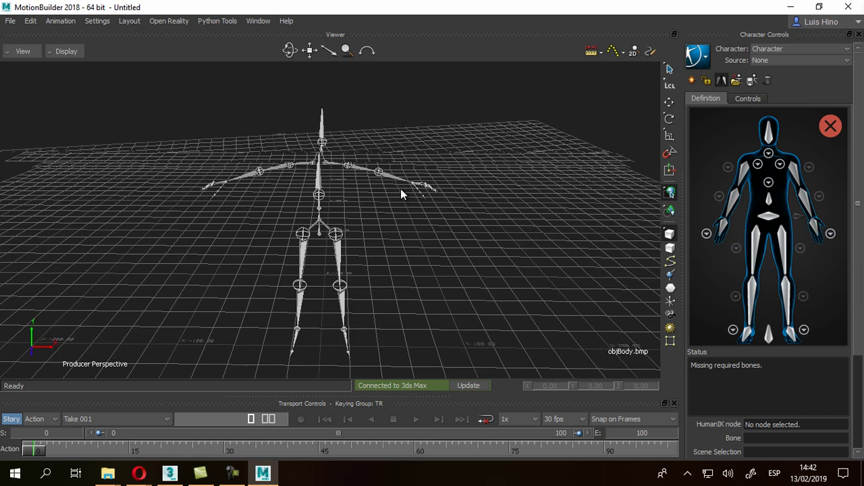
click(337, 249)
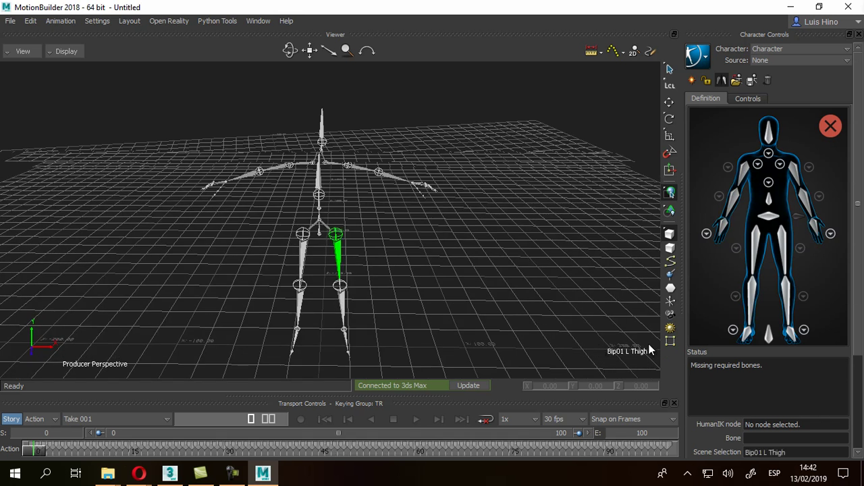
click(171, 474)
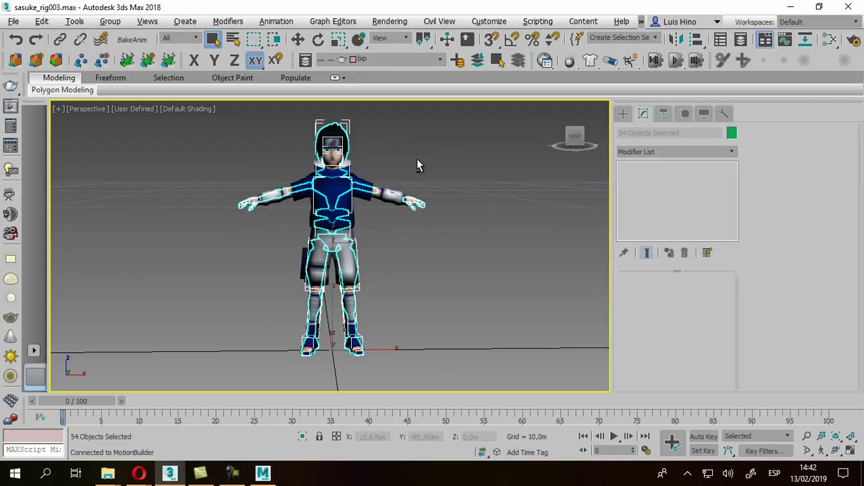
- Select the objBody and objHead meshes together
alt+middle_drag(370, 154, 378, 175)
scroll(380, 185, up, 5)
click(335, 202)
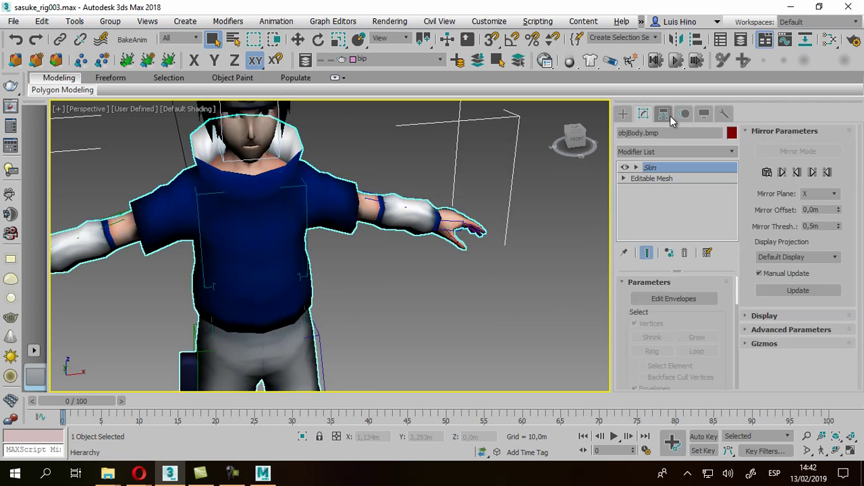
click(380, 284)
key(ctrl+z)
scroll(301, 138, down, 5)
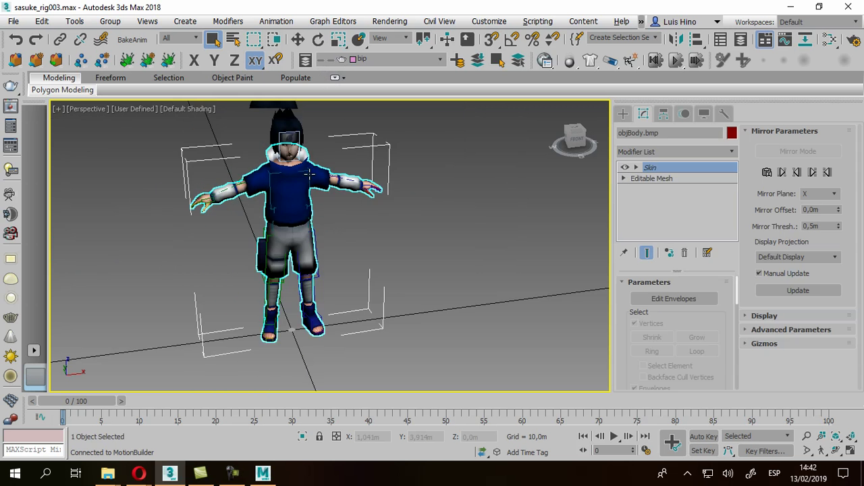
click(301, 137)
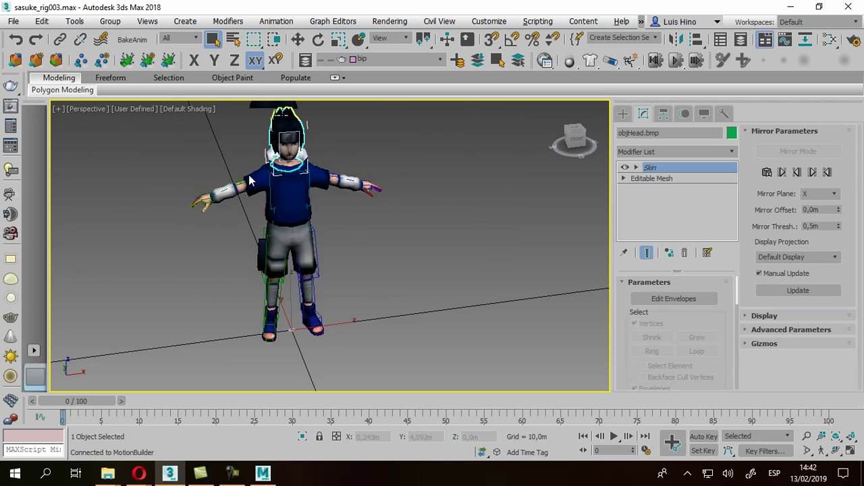
key(ctrl+d)
click(293, 196)
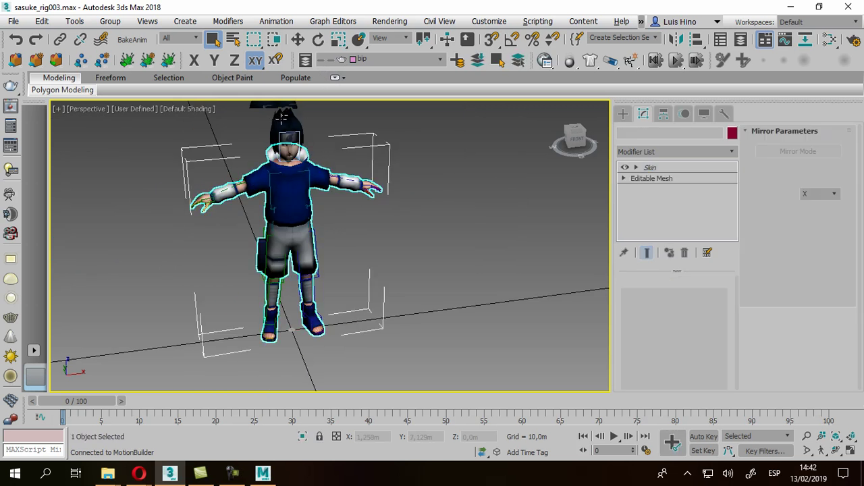
ctrl+click(280, 118)
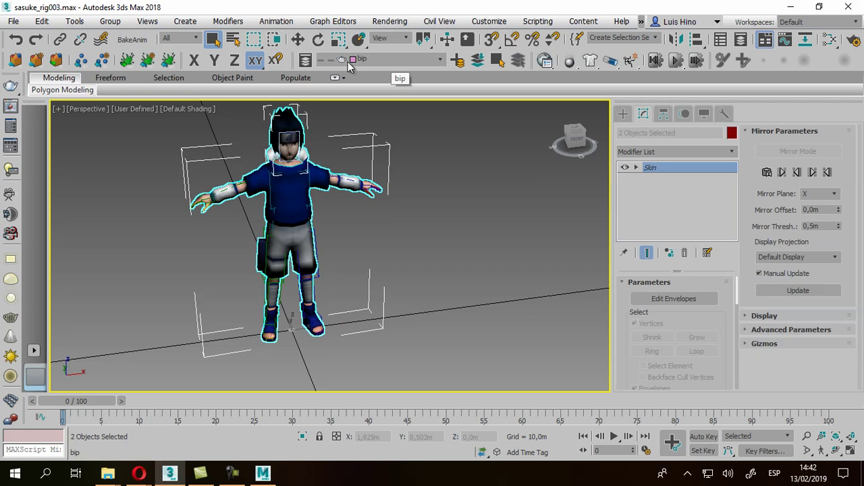
- Put the selected meshes on a new layer named Geo and hide that layer
click(457, 62)
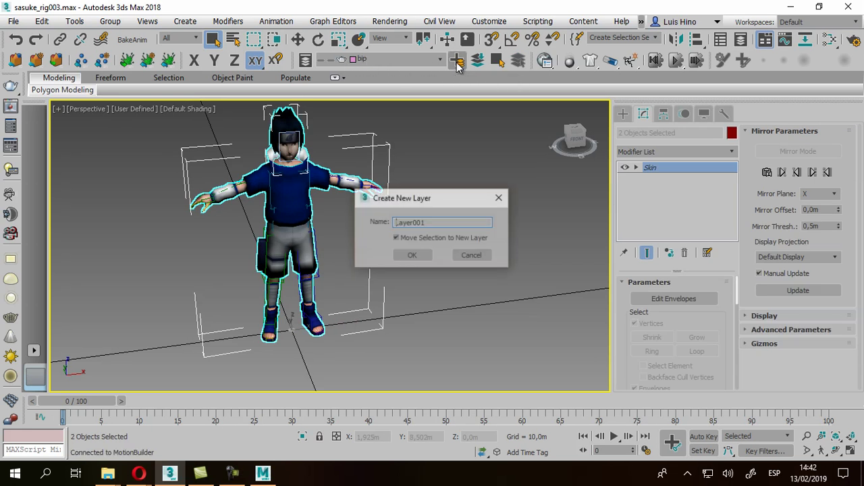
text(Geo)
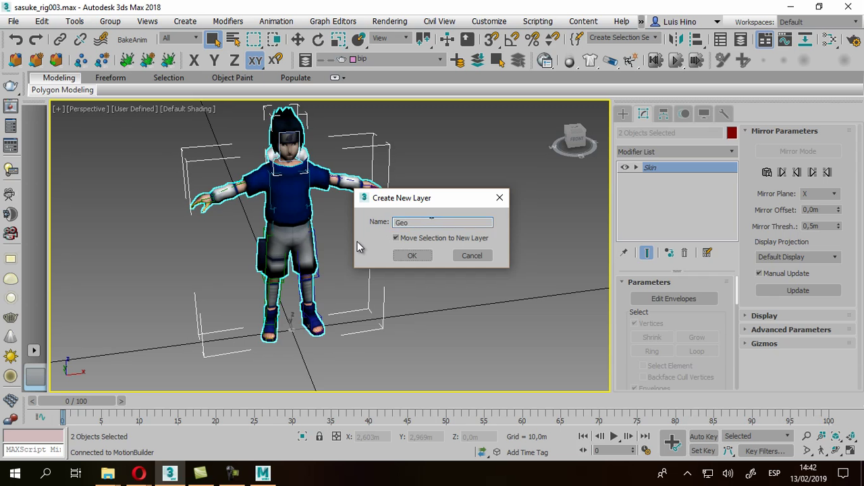
click(411, 256)
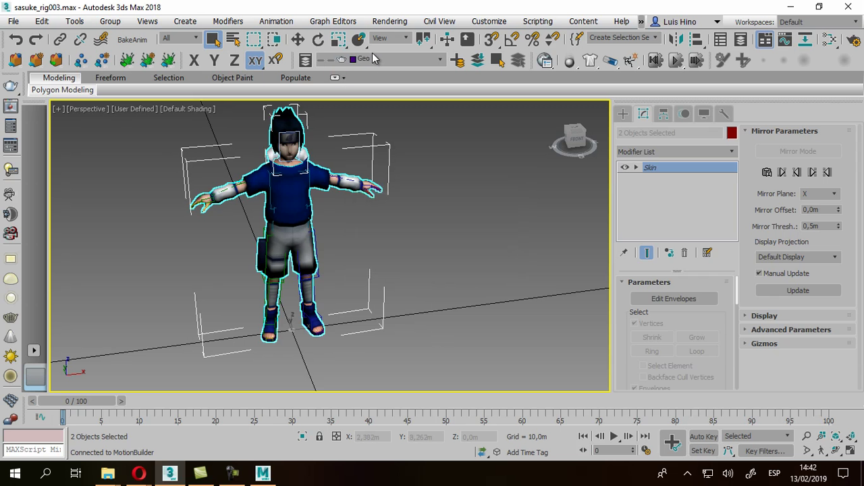
click(372, 59)
click(322, 83)
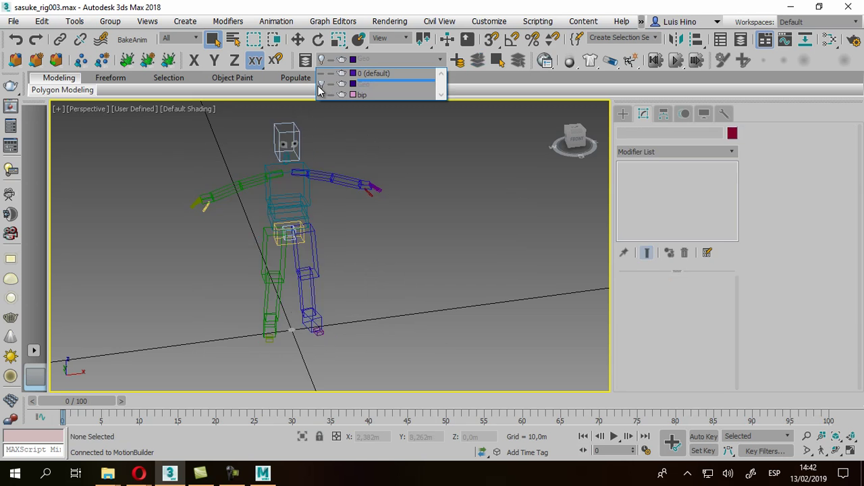
click(352, 207)
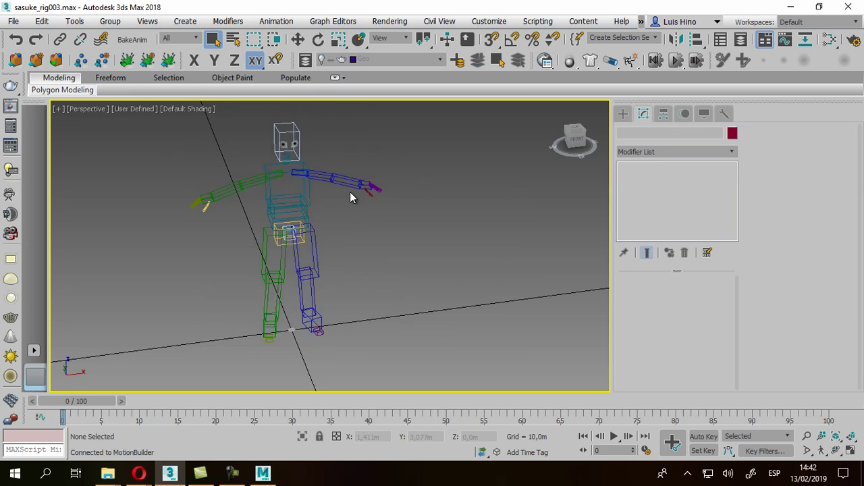
- Zoom and orbit to the arm and select the left upper arm bone
scroll(419, 186, up, 5)
scroll(419, 187, up, 2)
mouse_move(287, 228)
alt+middle_down()
mouse_move(316, 273)
mouse_move(279, 209)
alt+middle_up()
click(299, 191)
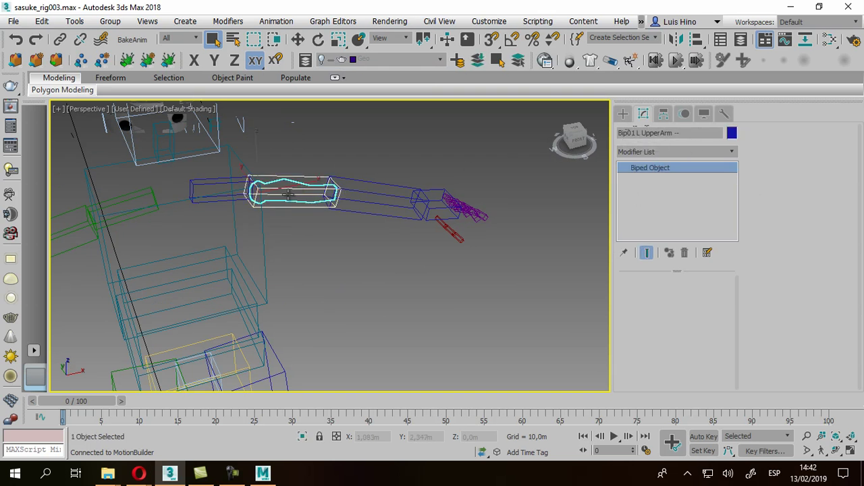
- Return to MotionBuilder and dock the Resources panel beside a widened viewer
click(268, 475)
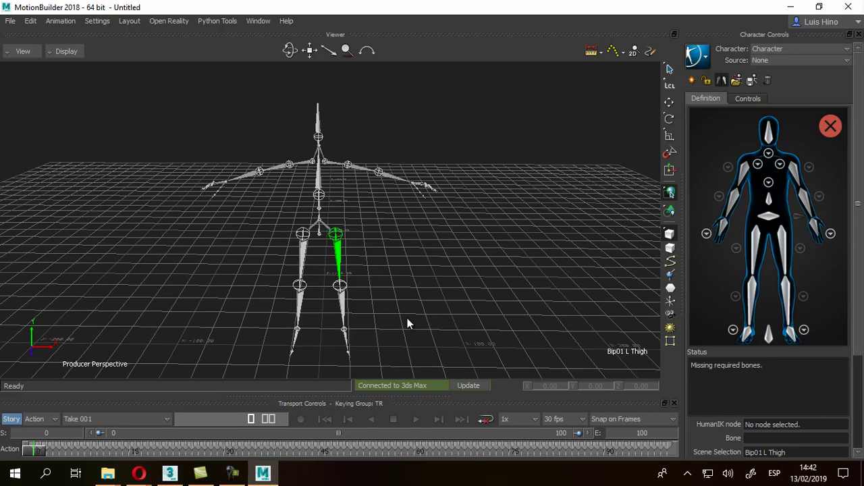
mouse_move(347, 196)
mouse_down()
mouse_move(361, 214)
mouse_move(358, 203)
mouse_move(384, 168)
mouse_move(347, 152)
mouse_up()
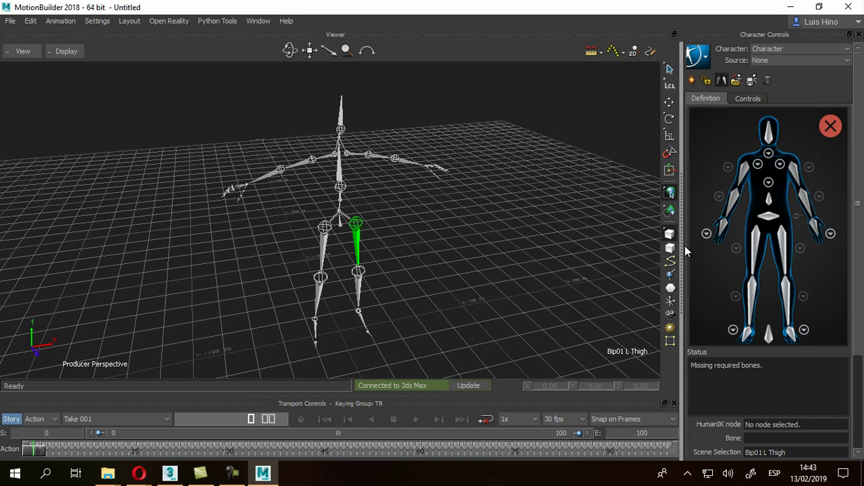
mouse_move(522, 225)
ctrl+shift+mouse_down()
mouse_move(401, 211)
mouse_move(615, 282)
ctrl+shift+mouse_up()
mouse_move(812, 247)
mouse_down()
mouse_move(584, 174)
mouse_move(573, 160)
mouse_move(509, 178)
mouse_up()
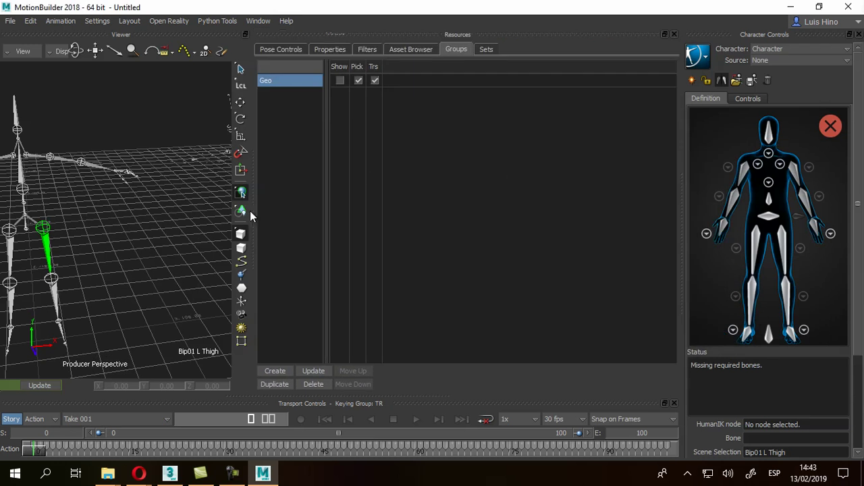
drag(251, 209, 280, 210)
alt+middle_drag(158, 208, 149, 202)
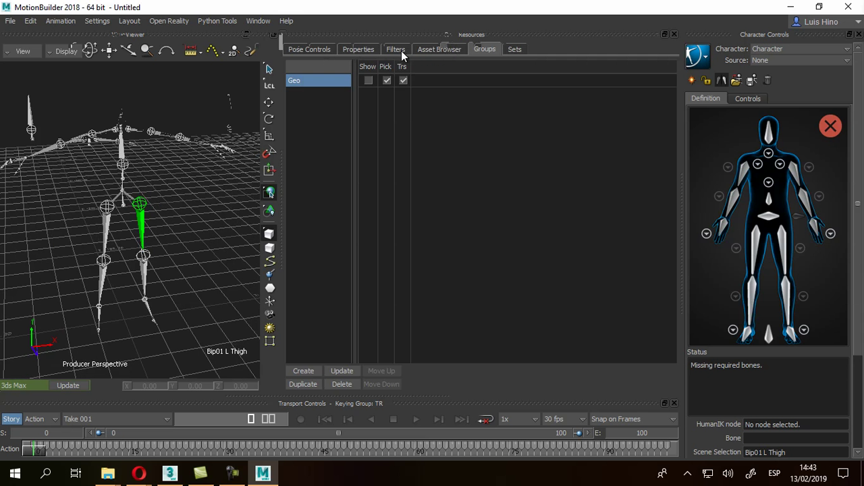
- Cycle through the Properties, Poses, Sets and Groups tabs to the Asset Browser
click(361, 52)
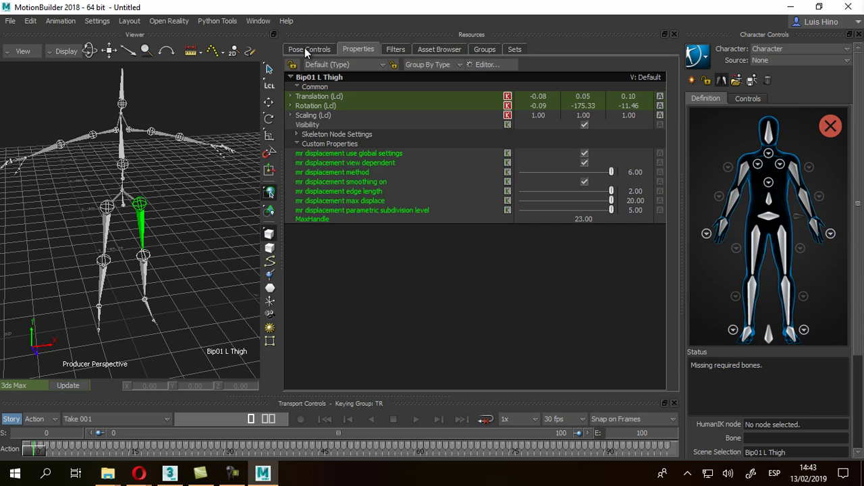
click(307, 48)
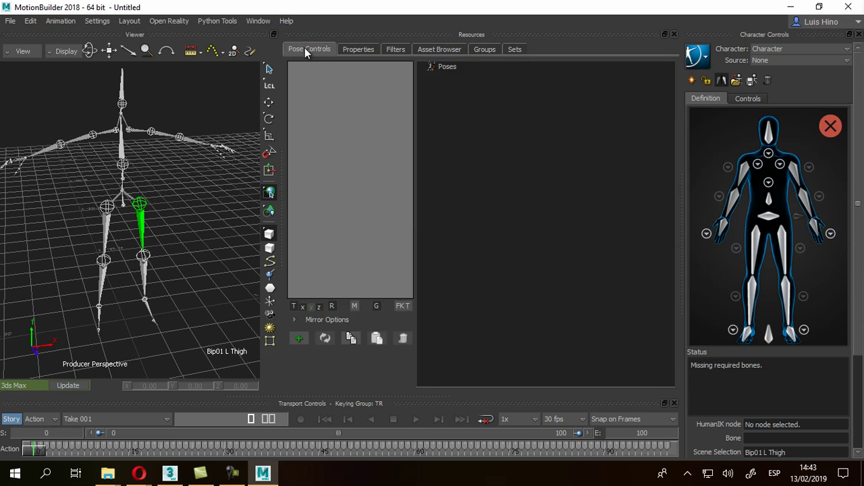
click(513, 49)
click(485, 50)
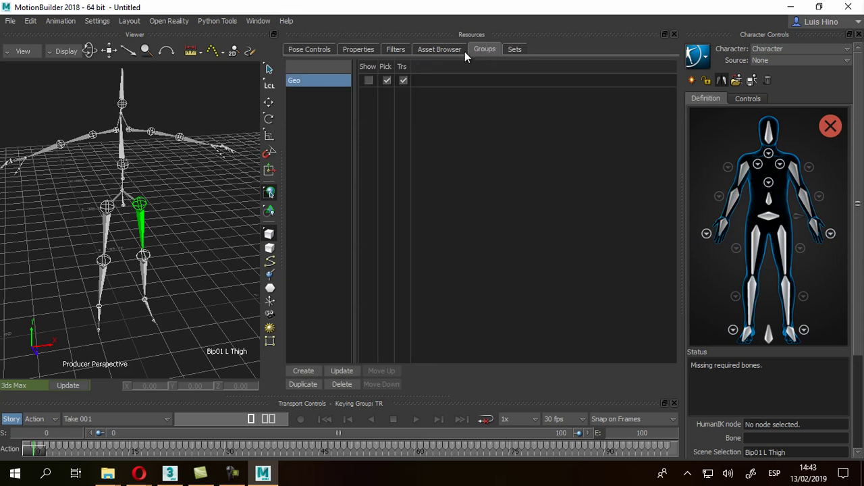
click(437, 53)
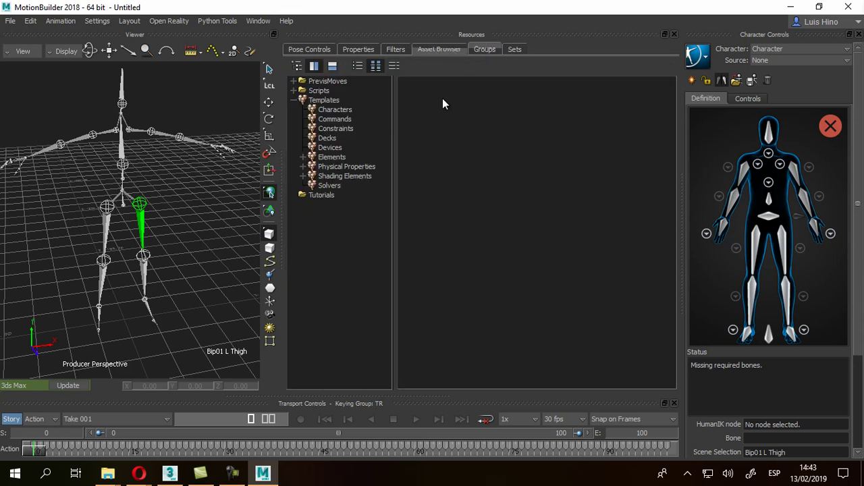
- Drag the Templates > Characters > Character template onto the skeleton's spine and choose Characterize
click(327, 101)
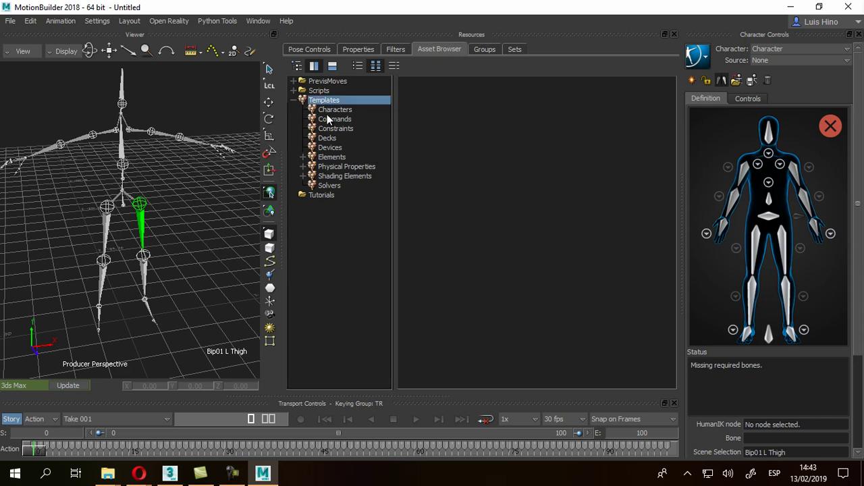
click(333, 110)
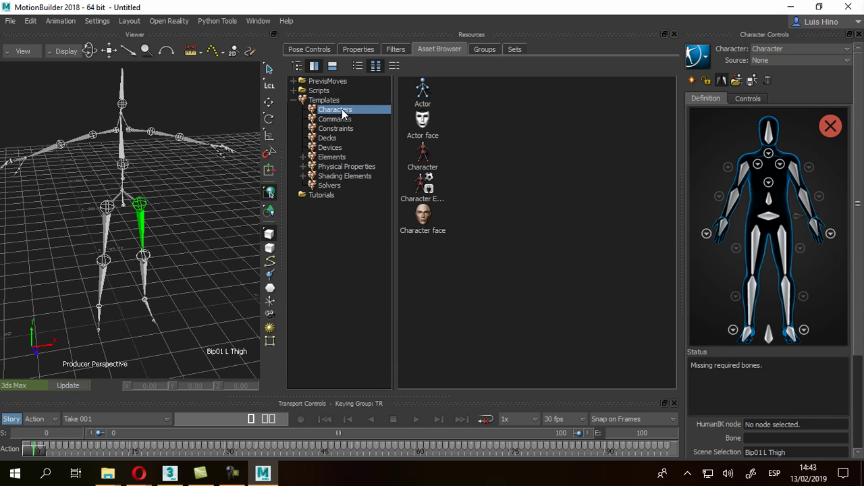
click(430, 163)
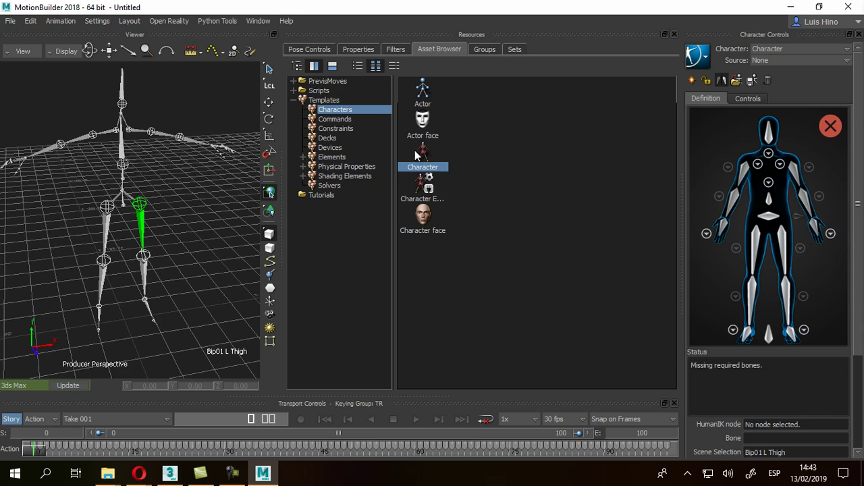
drag(418, 154, 201, 255)
mouse_move(201, 255)
mouse_down()
mouse_move(120, 132)
mouse_move(124, 157)
mouse_up()
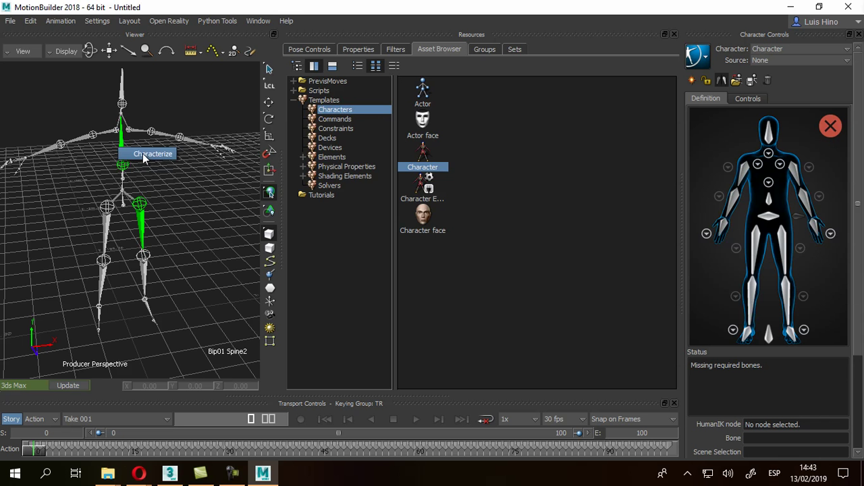
click(155, 154)
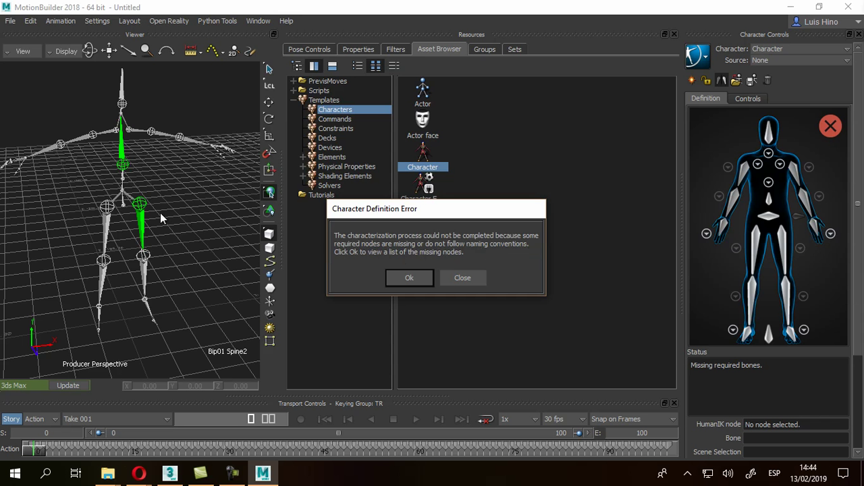
- Dismiss the missing-nodes list, undock the Resources panel, and orbit to see the whole skeleton
click(412, 278)
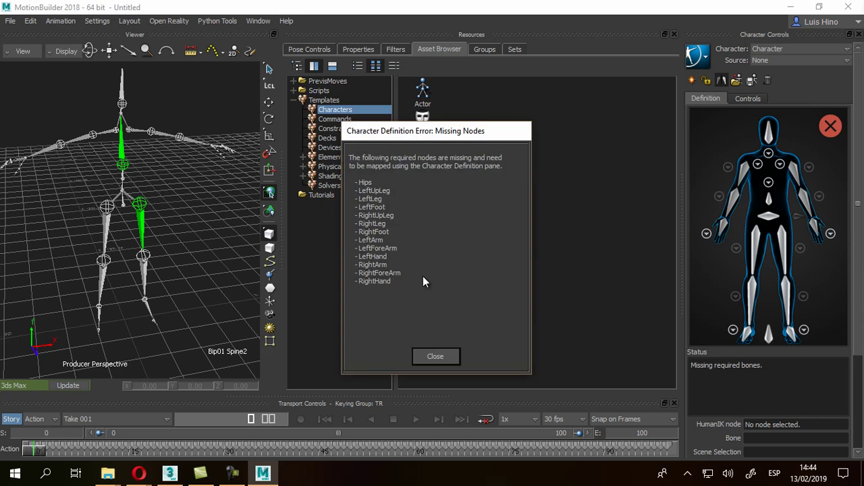
click(432, 361)
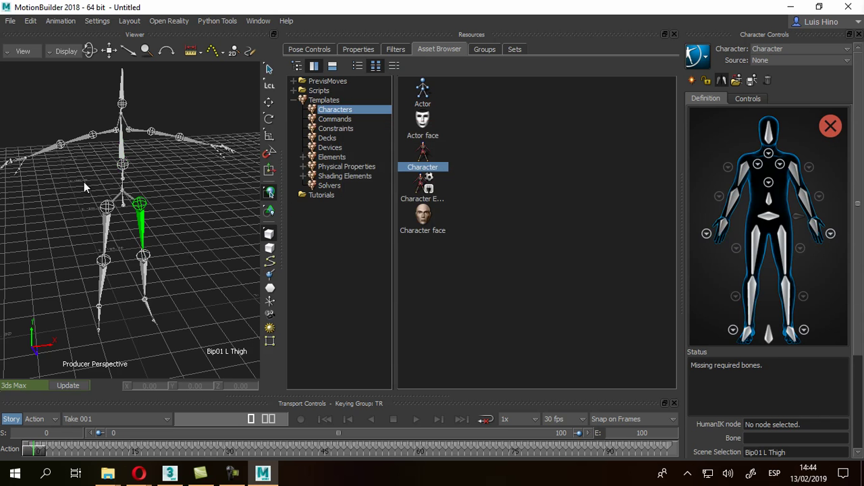
mouse_move(469, 34)
mouse_down()
mouse_move(844, 277)
mouse_move(863, 277)
mouse_up()
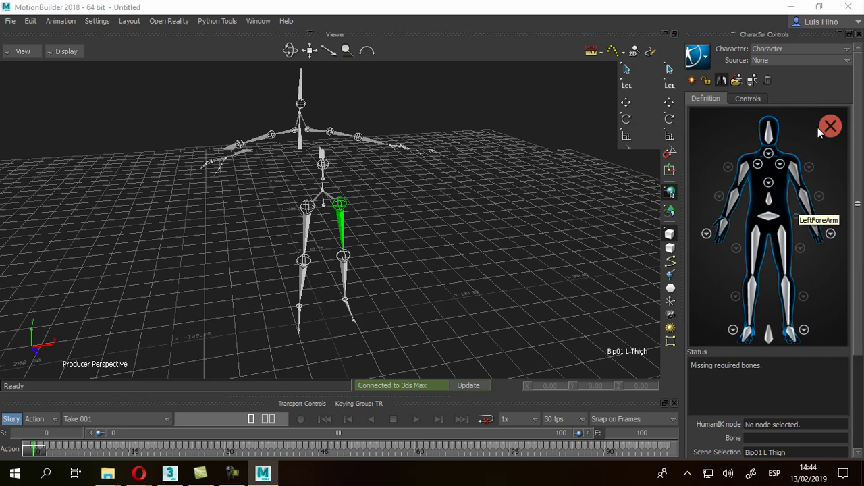
mouse_move(432, 220)
ctrl+shift+mouse_down()
mouse_move(403, 228)
mouse_move(434, 226)
mouse_move(409, 218)
mouse_move(456, 218)
mouse_move(436, 199)
ctrl+shift+mouse_up()
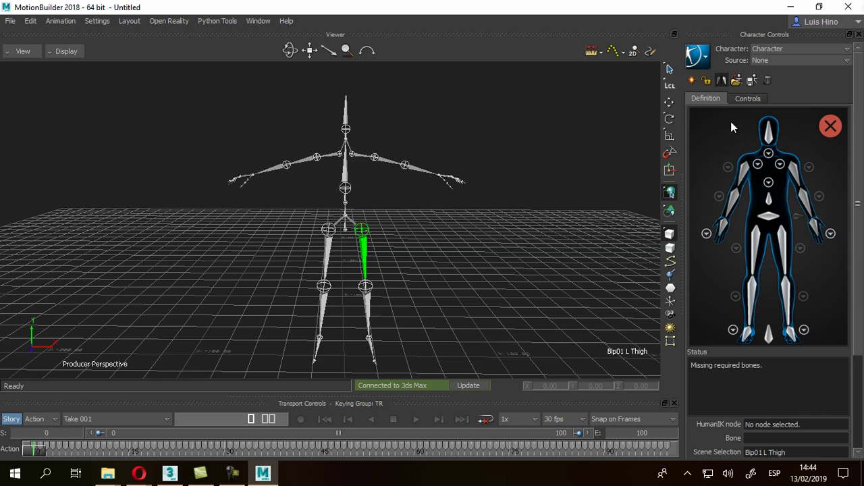
- Load the Biped skeleton definition template with prefix Bip01 into the character definition
click(736, 81)
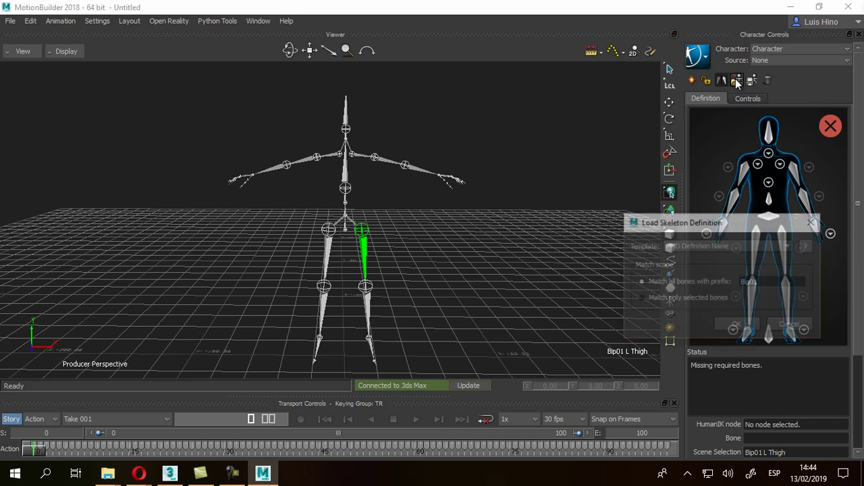
mouse_move(732, 226)
mouse_down()
mouse_move(569, 124)
mouse_move(563, 81)
mouse_up()
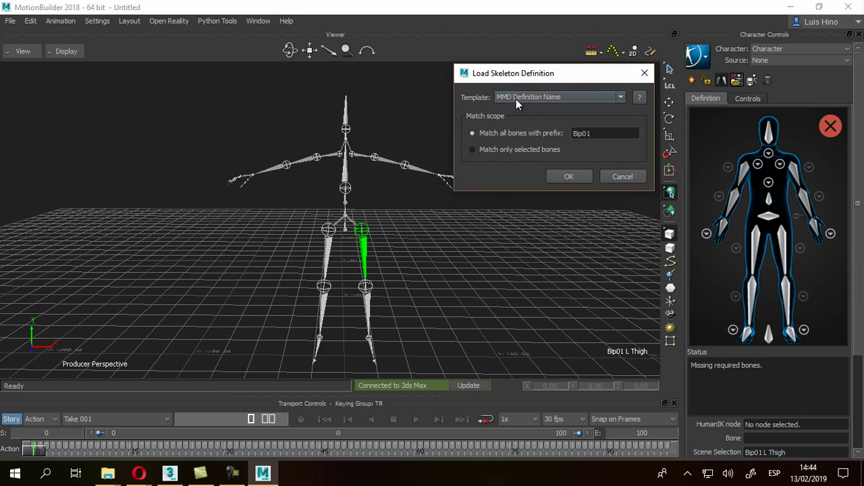
click(557, 98)
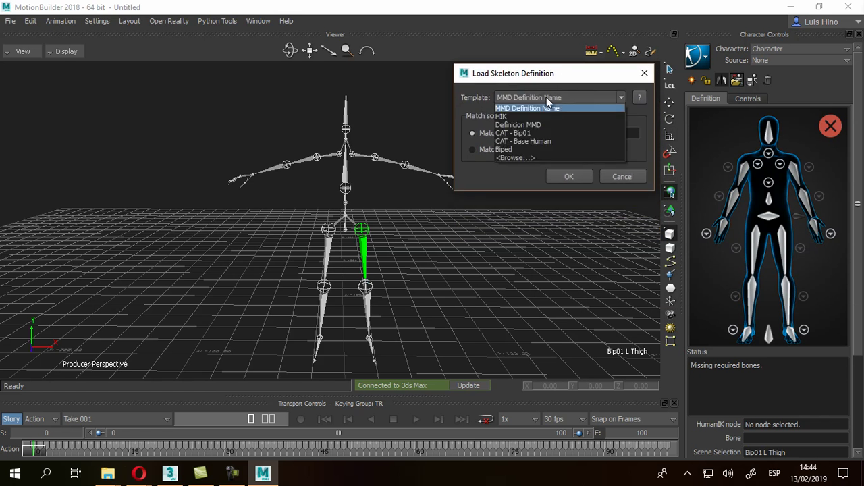
click(512, 149)
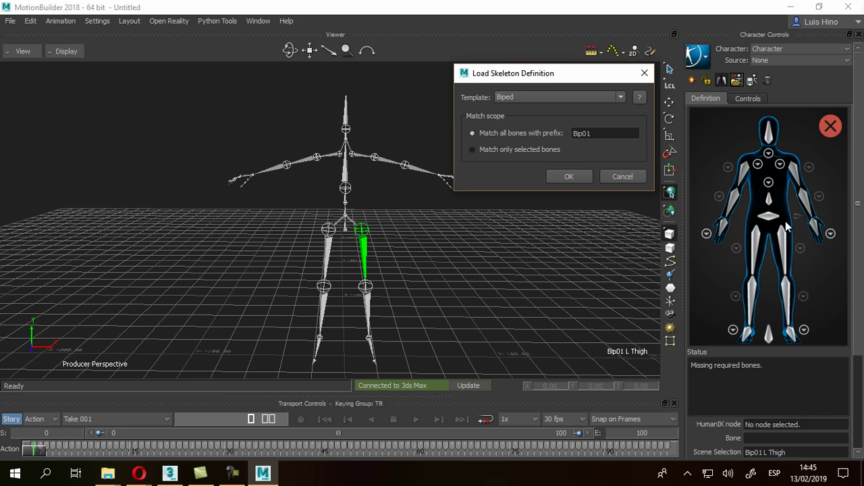
click(572, 179)
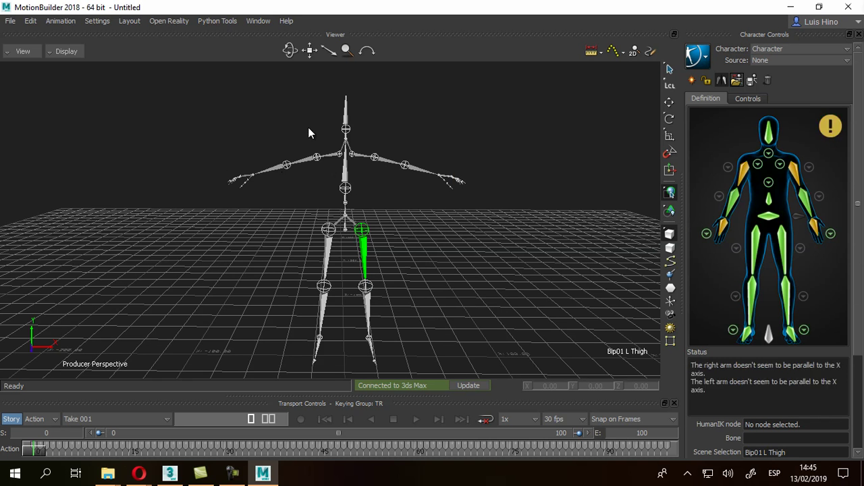
ctrl+shift+drag(367, 198, 389, 204)
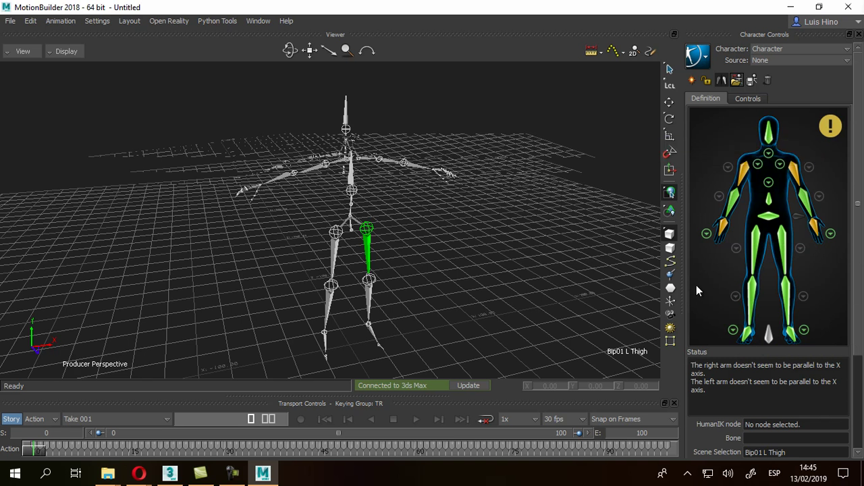
ctrl+shift+drag(353, 152, 380, 195)
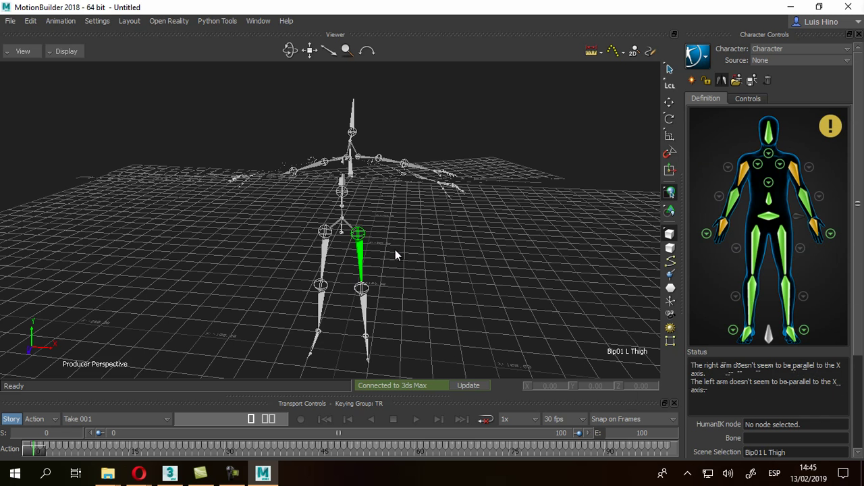
ctrl+shift+drag(333, 210, 339, 204)
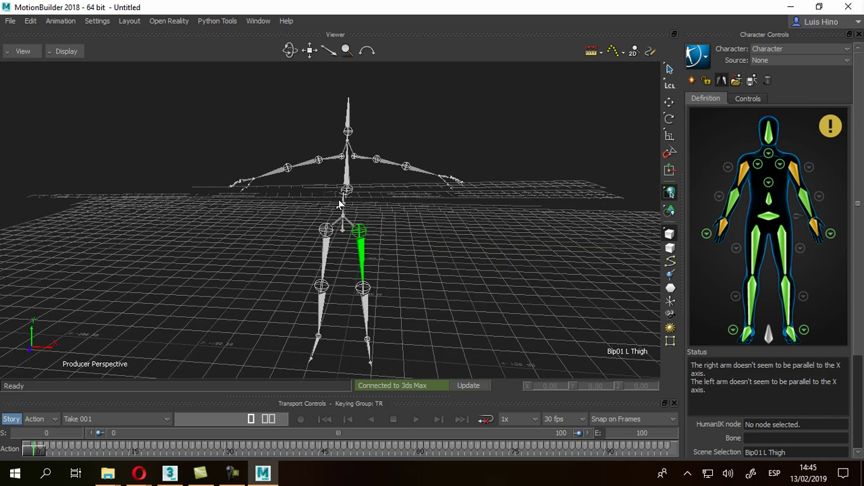
- Frame the skeleton in the Producer Front view and sketch level guide lines against the drooping arm
key(ctrl+e)
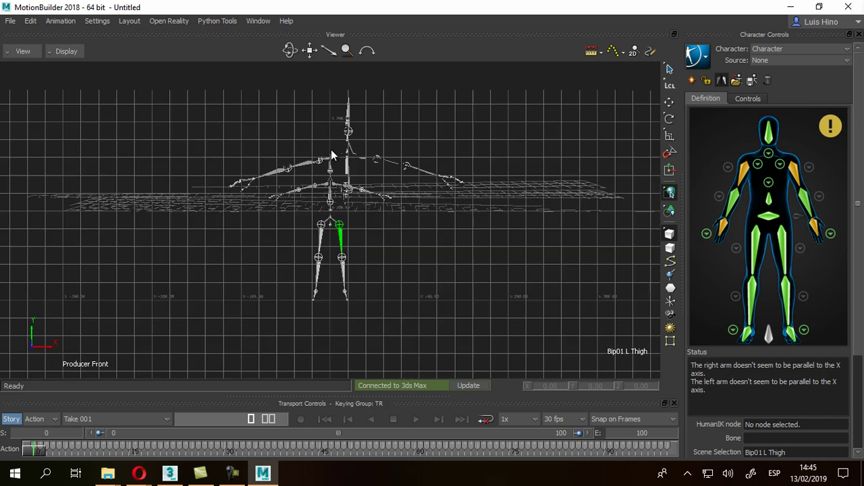
ctrl+drag(329, 150, 398, 188)
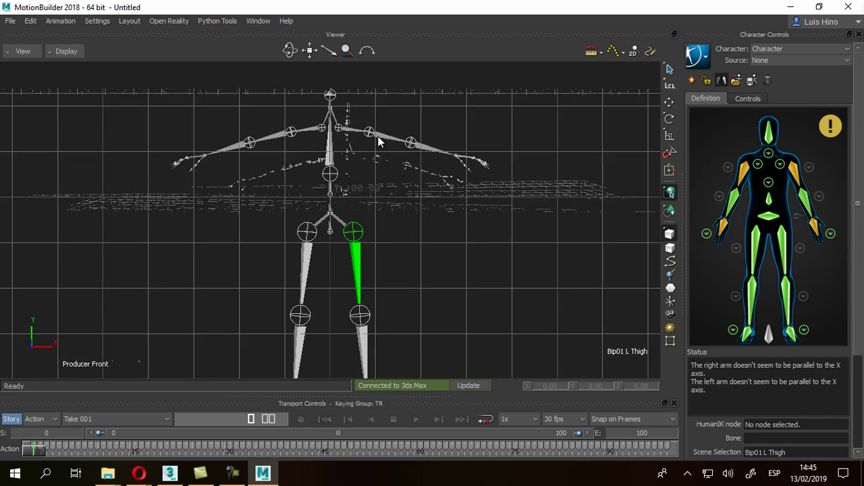
shift+drag(441, 212, 438, 168)
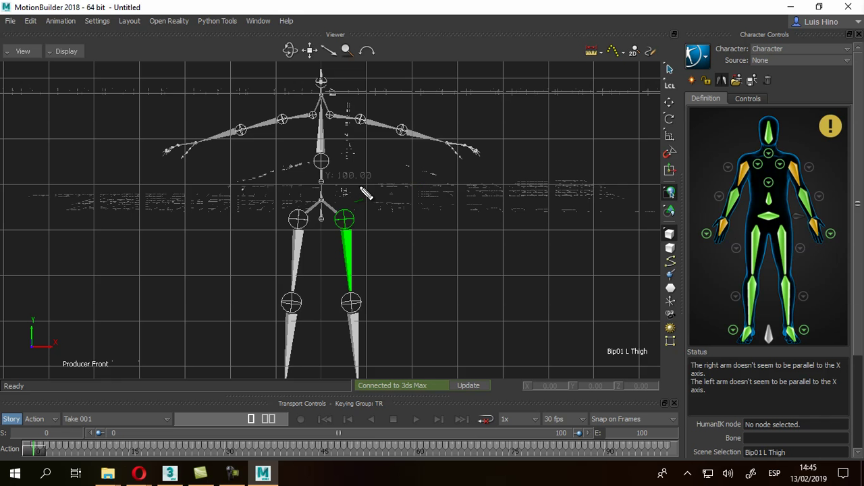
drag(345, 185, 538, 186)
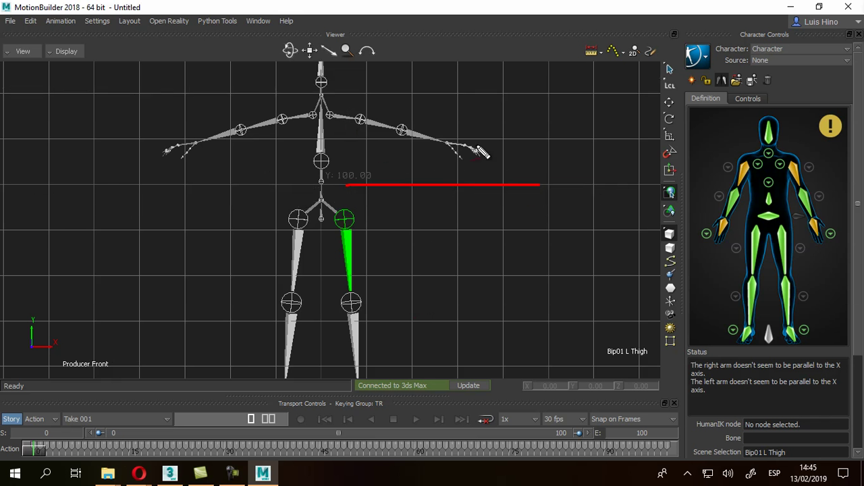
drag(332, 109, 475, 150)
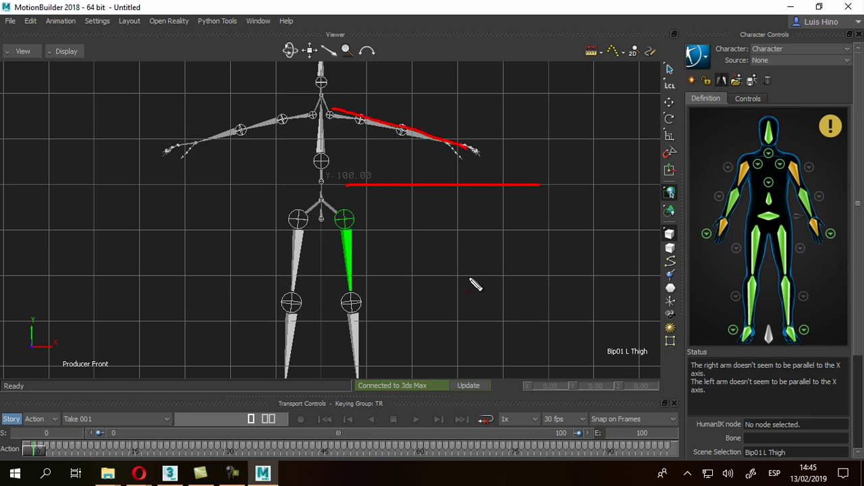
drag(331, 108, 525, 112)
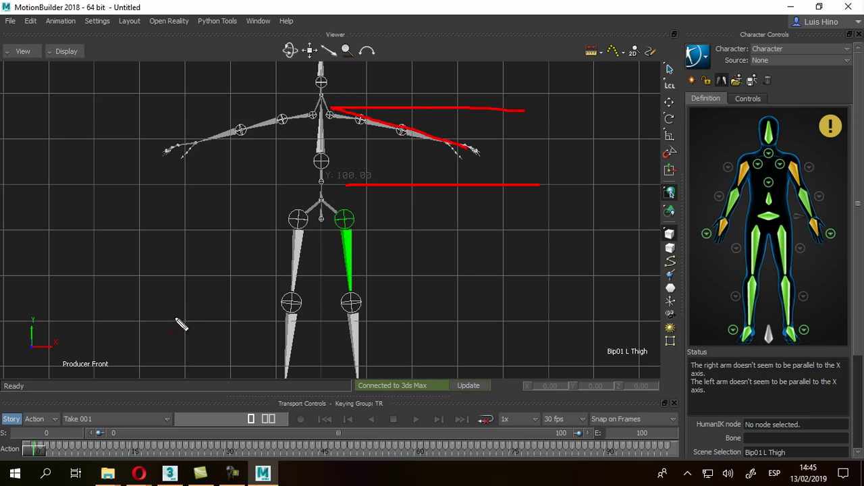
key(Escape)
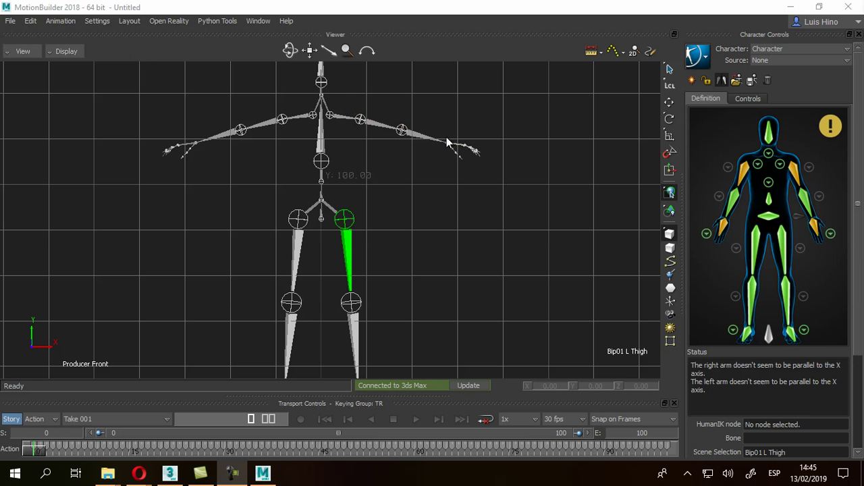
- Select both UpperArm bones and activate the Rotate tool
click(343, 118)
click(369, 121)
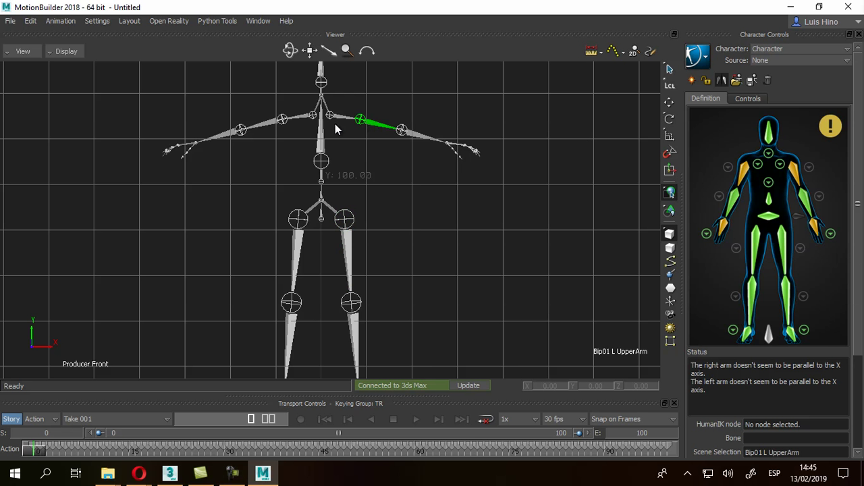
shift+click(269, 124)
click(669, 120)
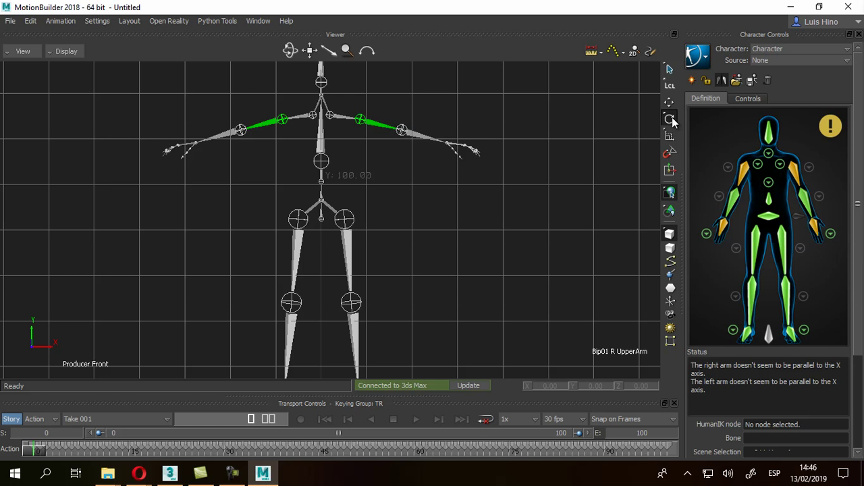
- Rotate Bip01 R UpperArm toward horizontal
scroll(432, 165, down, 3)
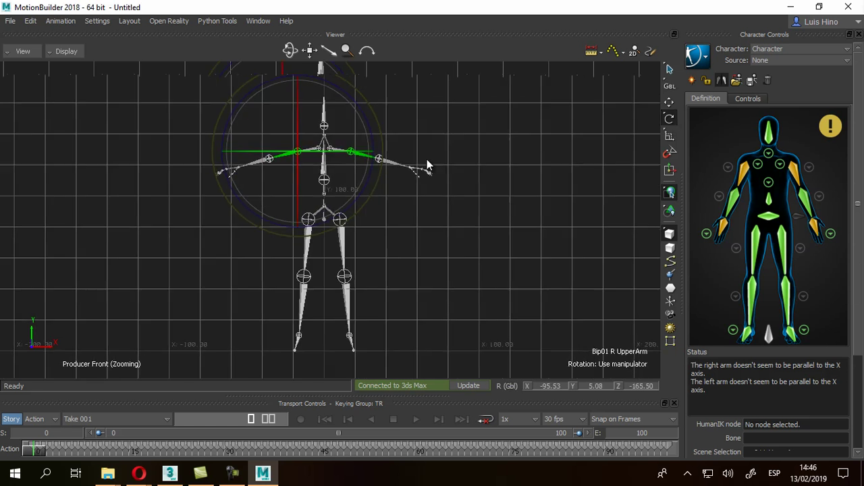
scroll(435, 169, up, 2)
drag(352, 91, 349, 99)
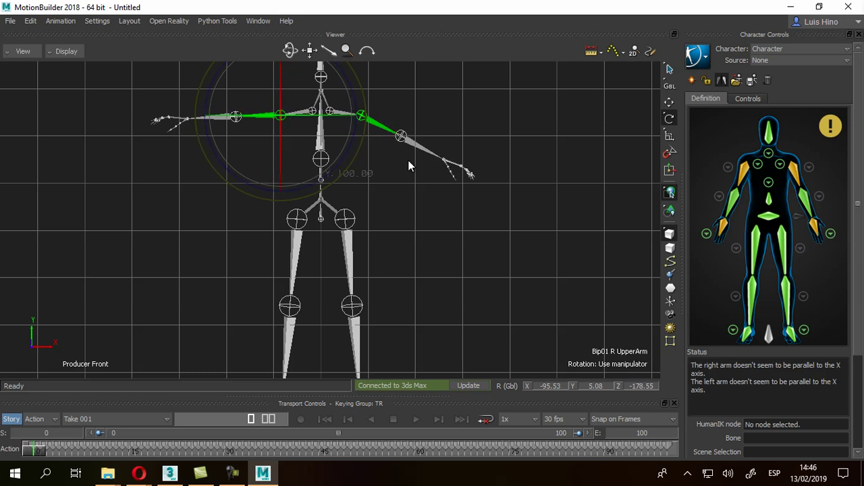
- Raise Bip01 L UpperArm to level, about Z -0.67
click(416, 187)
click(382, 127)
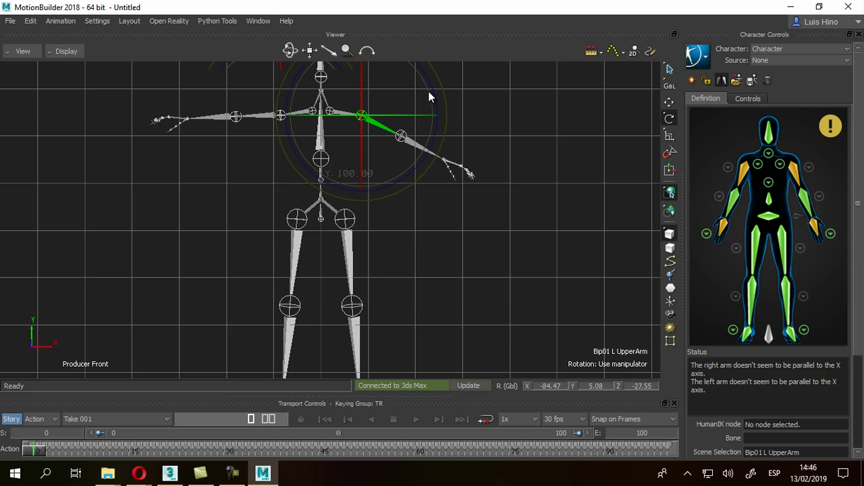
drag(436, 106, 437, 93)
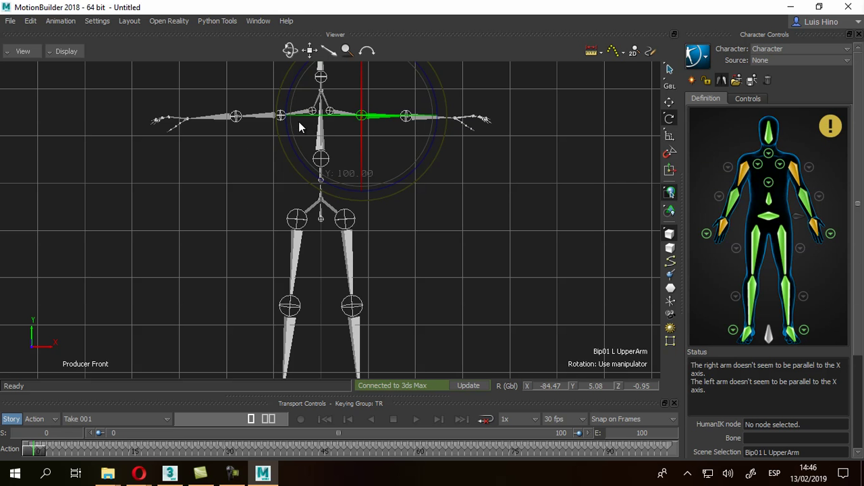
scroll(478, 187, up, 2)
scroll(477, 193, up, 3)
scroll(500, 178, up, 5)
scroll(486, 326, down, 8)
scroll(447, 223, up, 3)
scroll(445, 173, down, 2)
scroll(448, 301, down, 1)
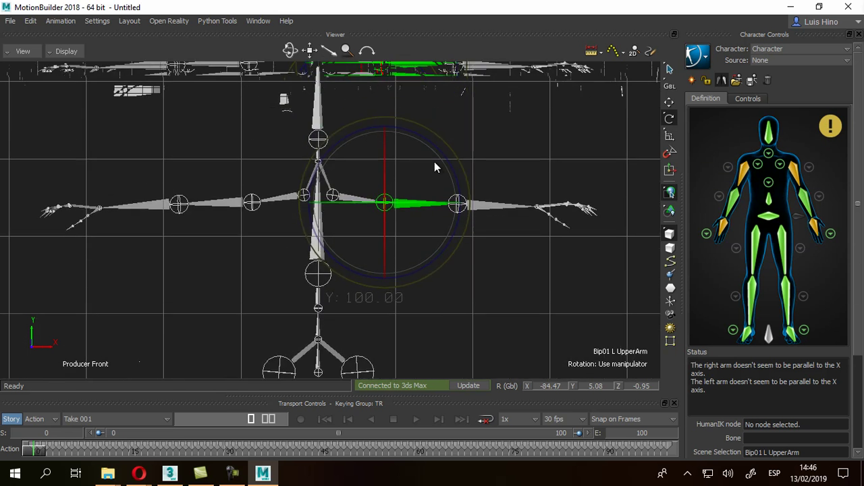
drag(449, 169, 451, 171)
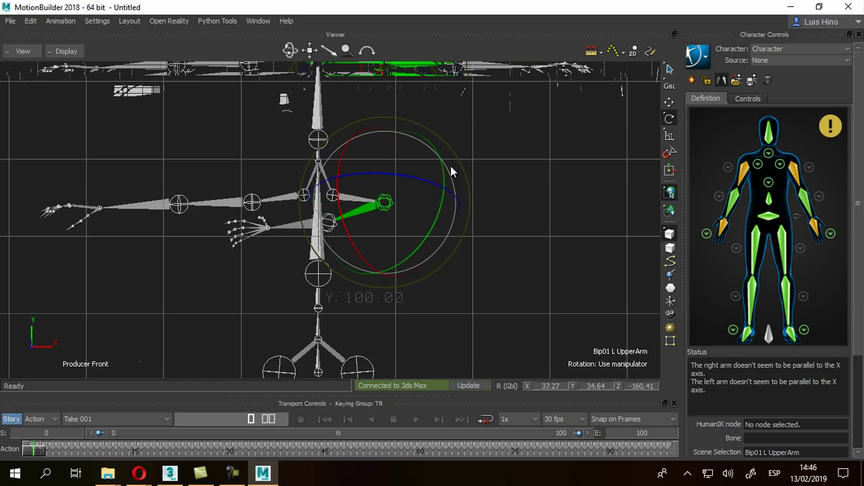
drag(457, 170, 451, 166)
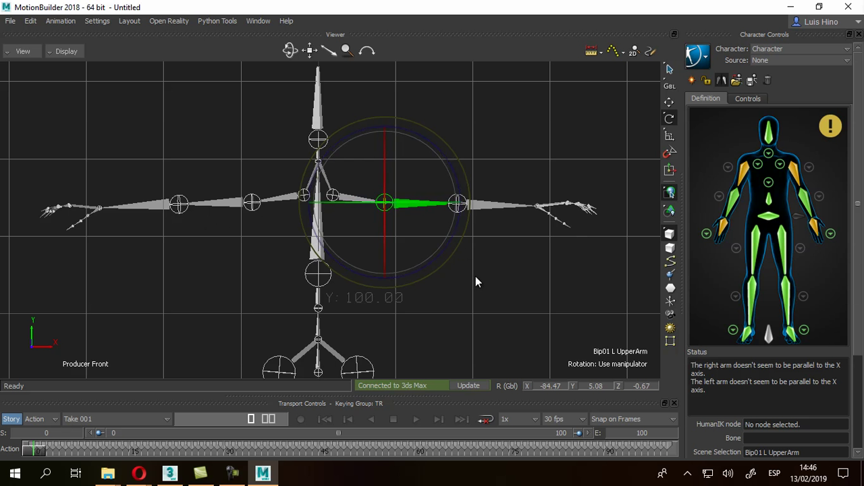
- Fine-tune Bip01 R UpperArm to level at Z -179.44
click(226, 202)
drag(308, 154, 307, 153)
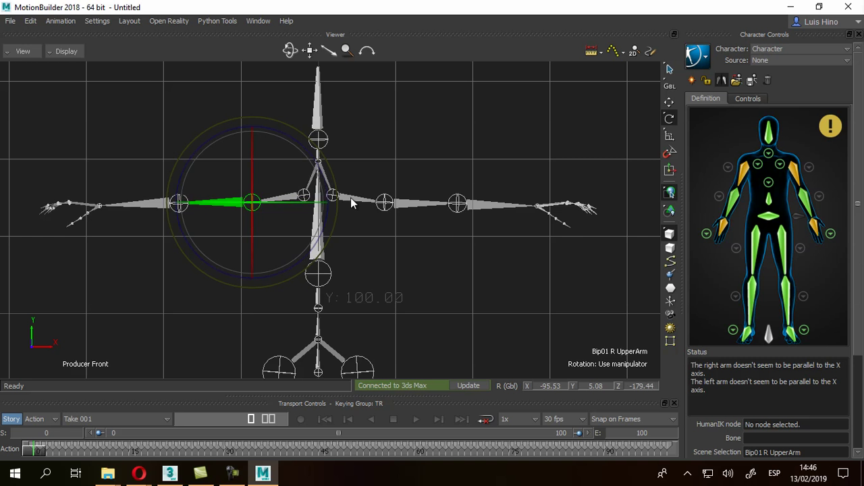
key(ctrl+e)
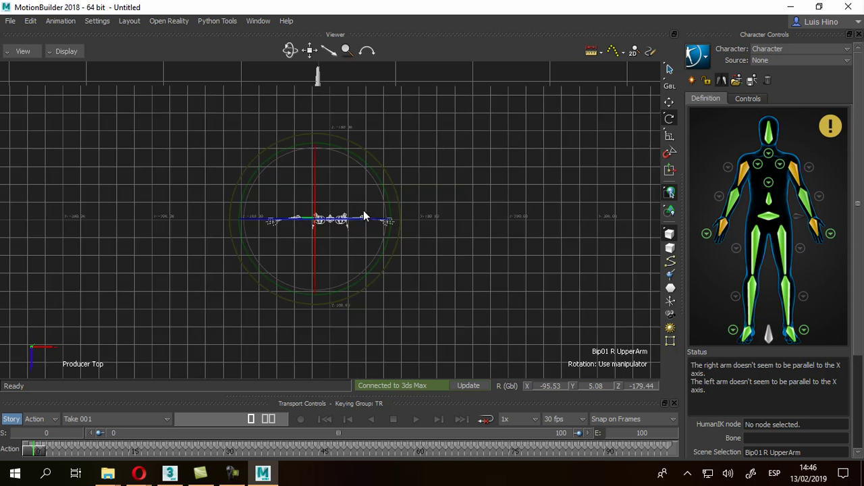
- In the Top view, straighten the right upper arm and forearm along X
ctrl+drag(217, 227, 307, 245)
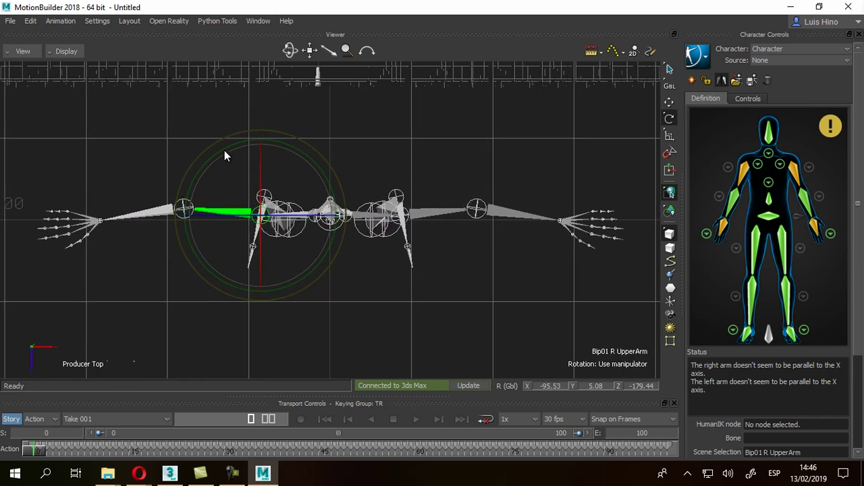
drag(216, 151, 213, 154)
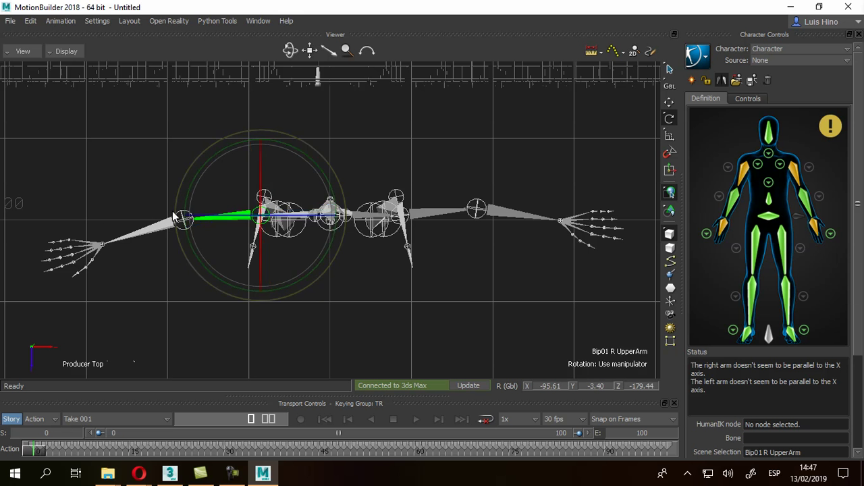
click(143, 231)
drag(132, 163, 144, 158)
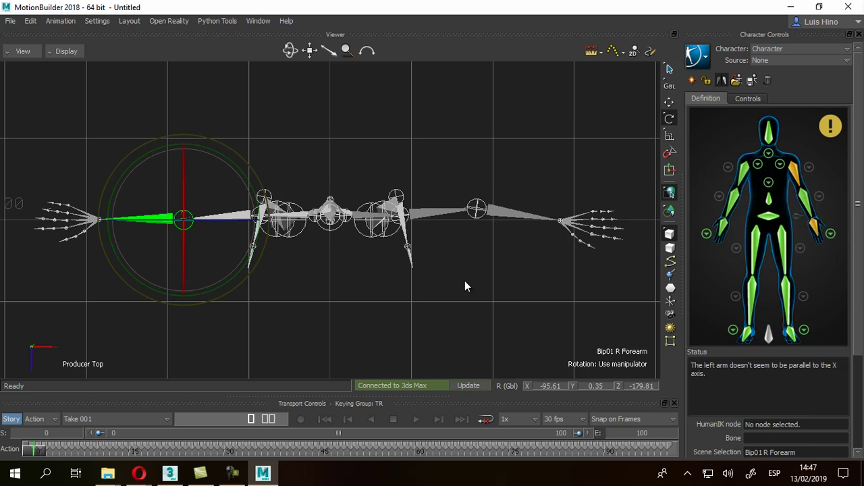
- Rotate Bip01 L UpperArm and L Forearm straight along X for a valid characterization
click(434, 208)
drag(460, 169, 464, 173)
click(511, 233)
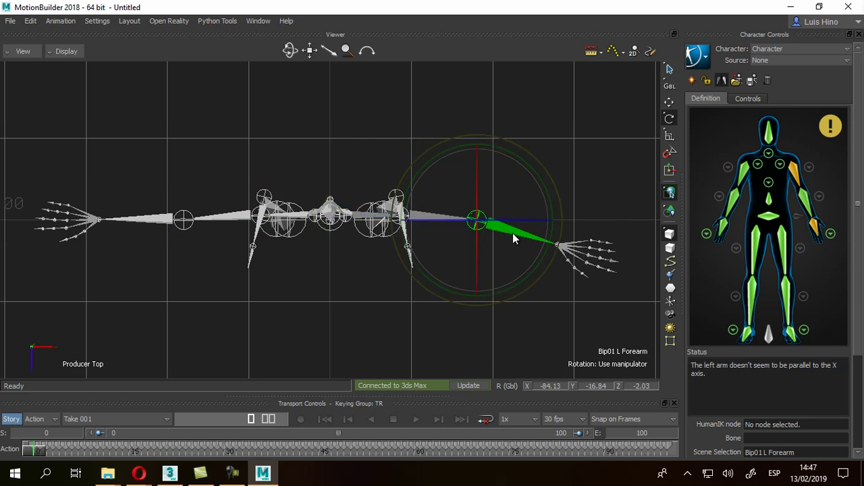
drag(550, 200, 550, 188)
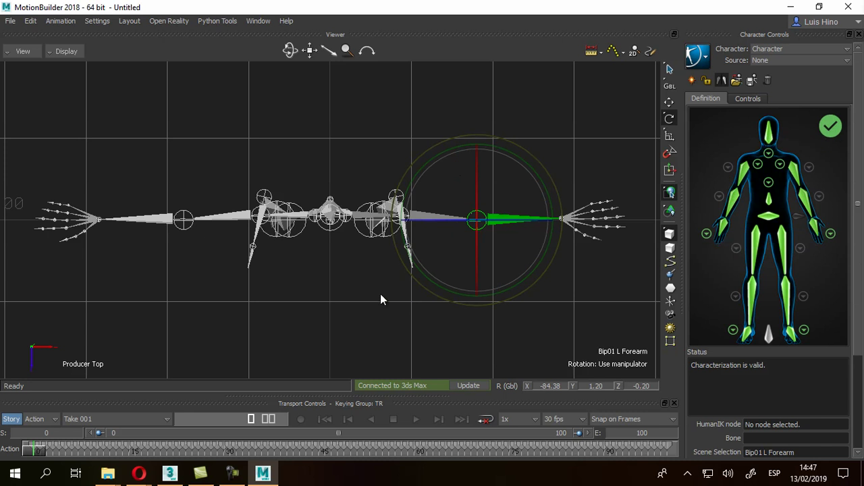
key(ctrl+e)
mouse_move(283, 247)
ctrl+shift+mouse_down()
mouse_move(297, 274)
mouse_move(361, 281)
mouse_move(386, 270)
mouse_move(469, 167)
ctrl+shift+mouse_up()
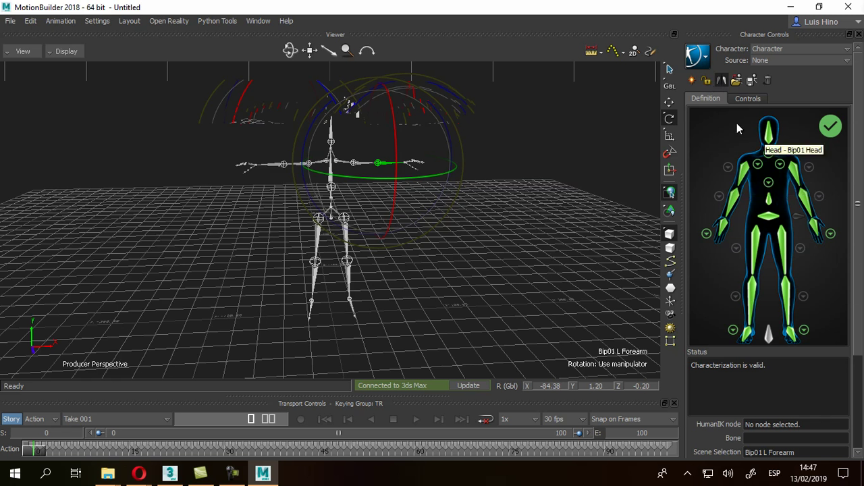
- Characterize the skeleton as a Biped and orbit around it
click(706, 80)
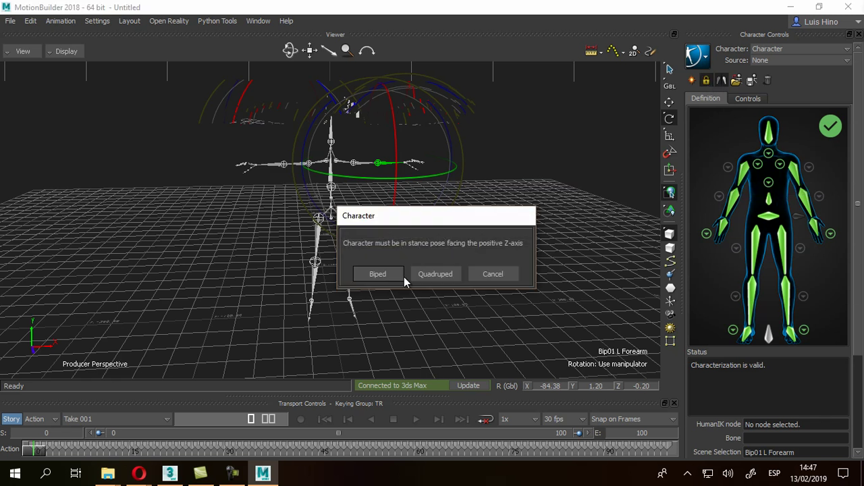
click(364, 277)
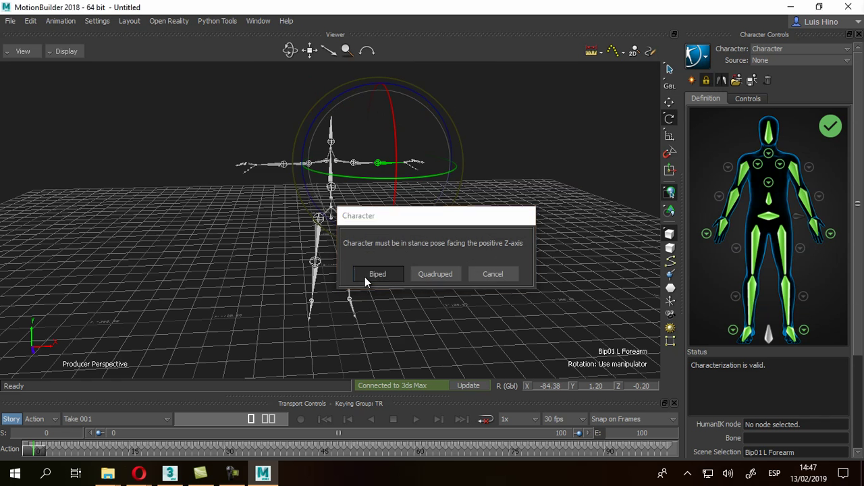
ctrl+shift+drag(418, 245, 405, 285)
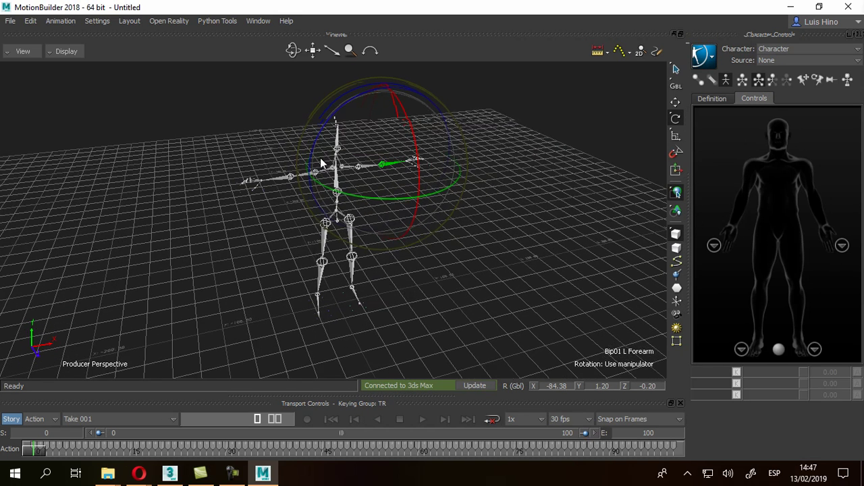
mouse_move(488, 258)
ctrl+shift+mouse_down()
mouse_move(410, 270)
mouse_move(443, 274)
ctrl+shift+mouse_up()
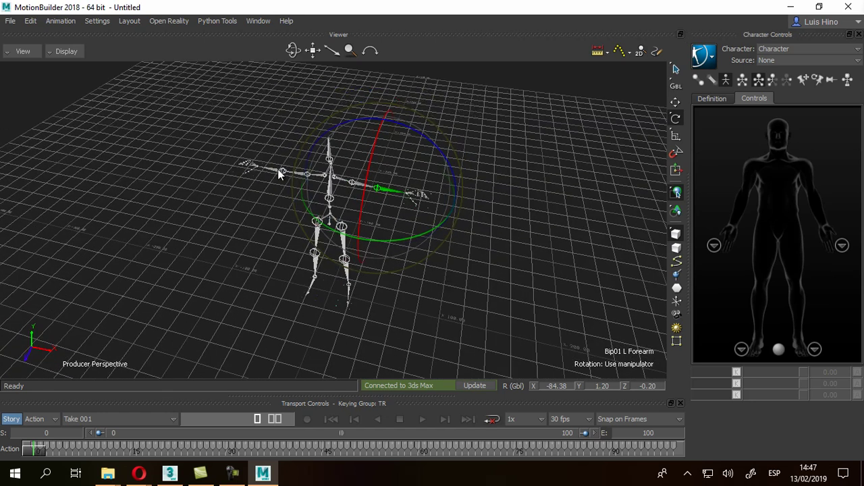
mouse_move(467, 264)
ctrl+shift+mouse_down()
mouse_move(522, 266)
mouse_move(506, 269)
ctrl+shift+mouse_up()
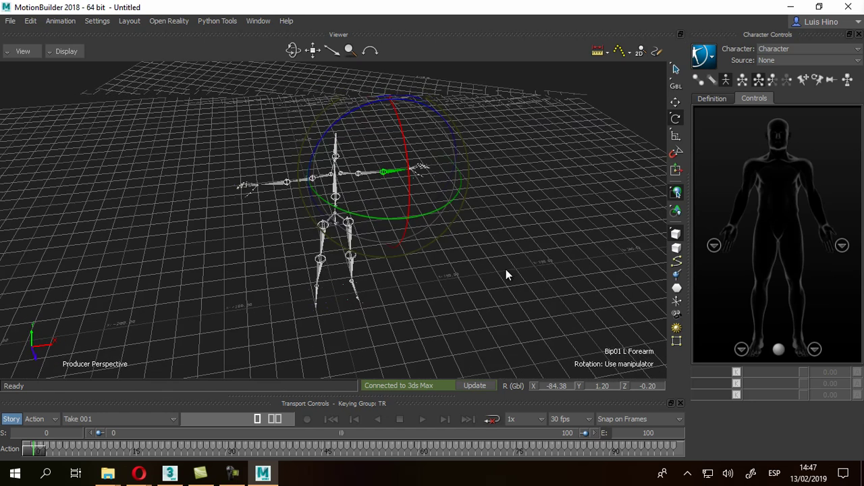
- Check the Definition and Controls figures and look at the Source choices
click(711, 99)
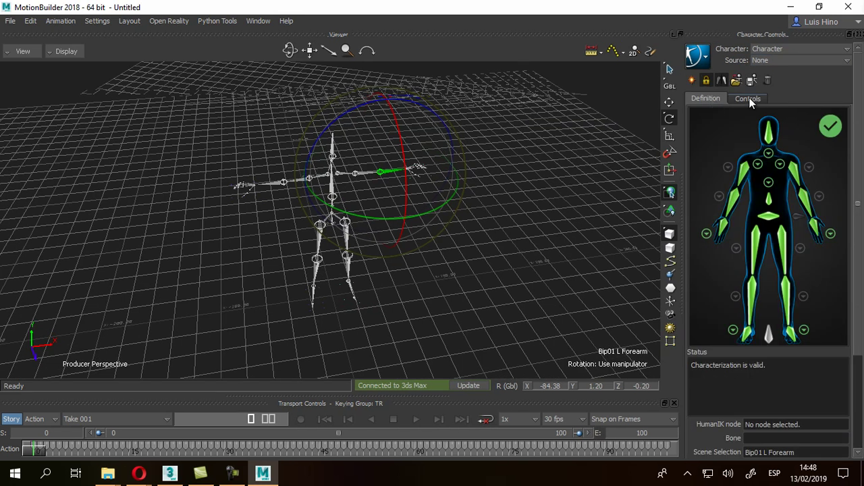
click(754, 99)
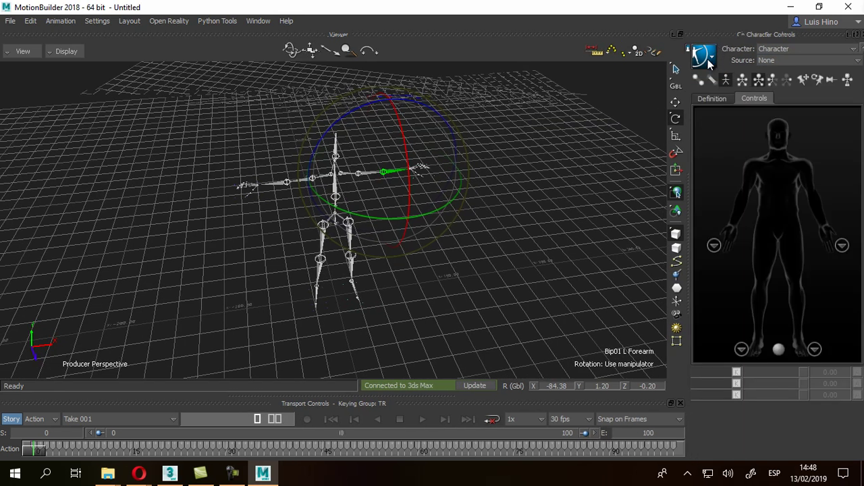
click(791, 60)
click(791, 59)
- Set the character Source to a new FK/IK Control Rig
click(781, 61)
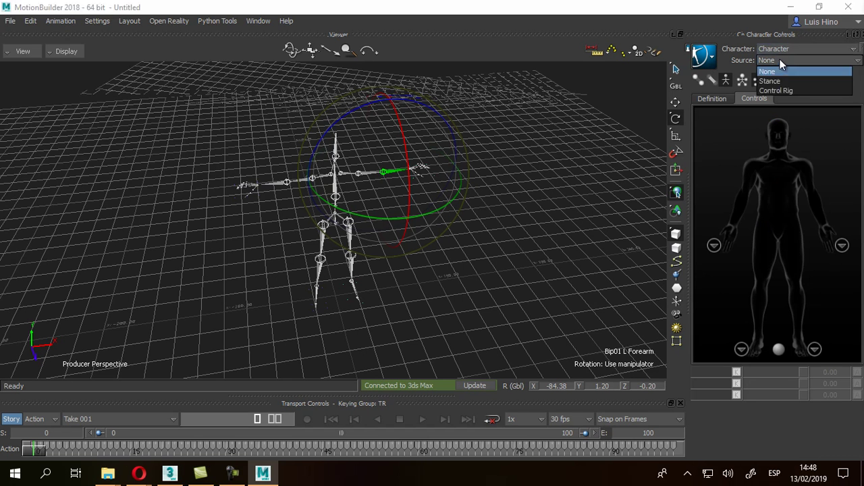
click(783, 91)
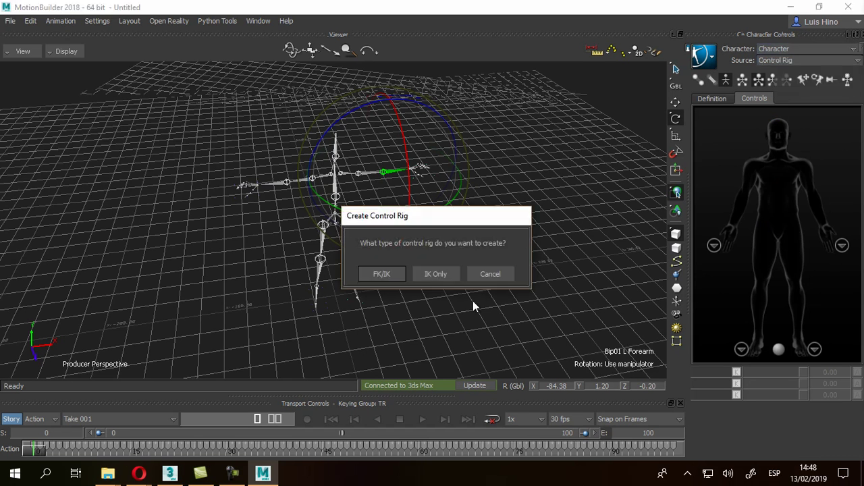
click(375, 275)
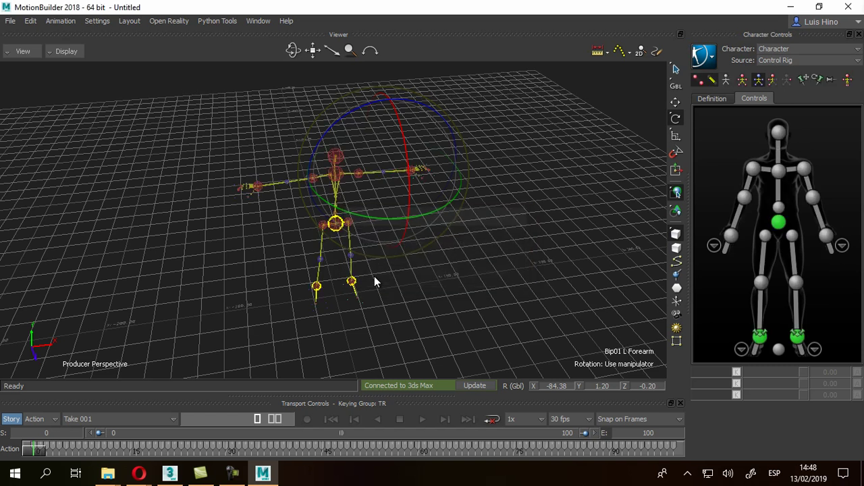
mouse_move(492, 274)
ctrl+shift+mouse_down()
mouse_move(463, 271)
mouse_move(472, 268)
ctrl+shift+mouse_up()
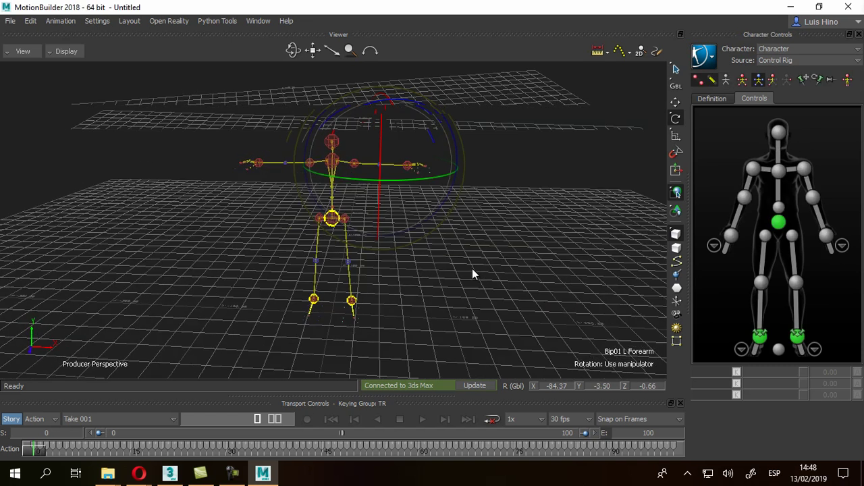
ctrl+shift+drag(486, 227, 478, 225)
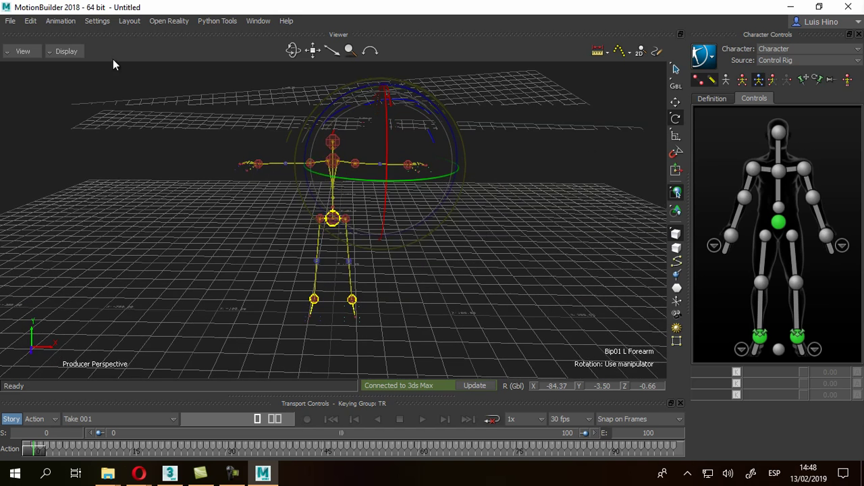
- With Translate active, pull the right wrist effector down and outward
click(675, 101)
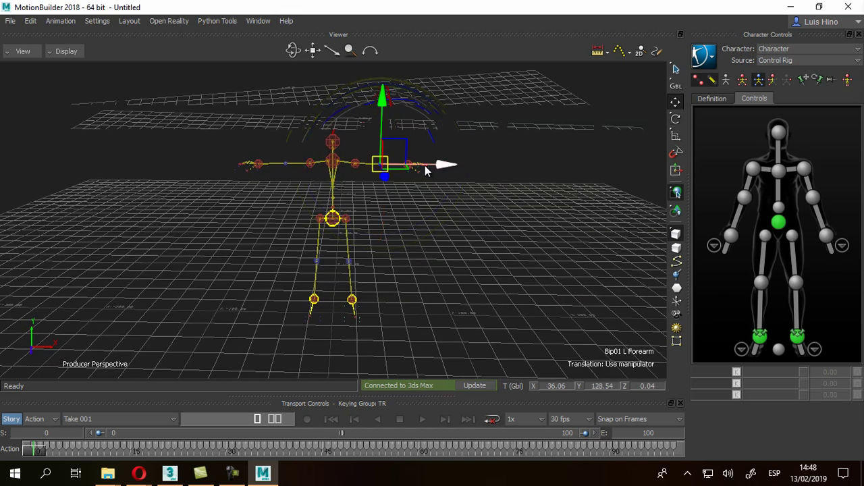
click(258, 166)
mouse_move(259, 167)
mouse_down()
mouse_move(284, 189)
mouse_move(255, 175)
mouse_up()
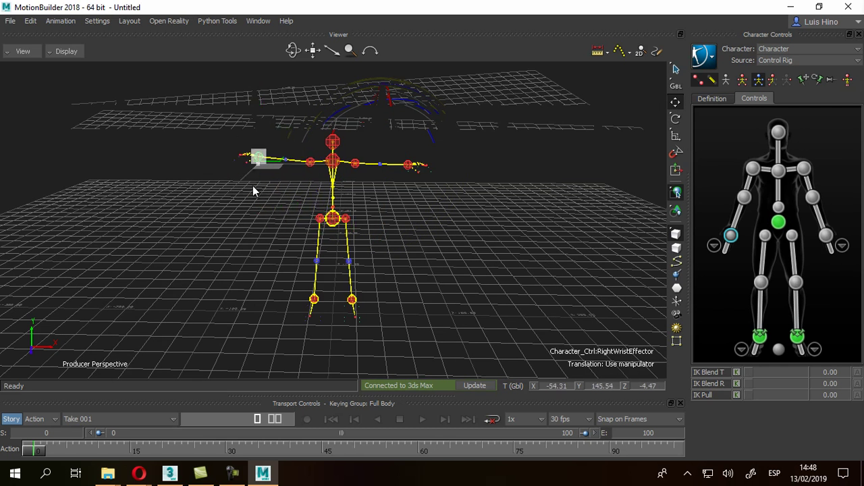
- Enable Full Body keying mode and reset the right wrist into line with the arm
click(742, 80)
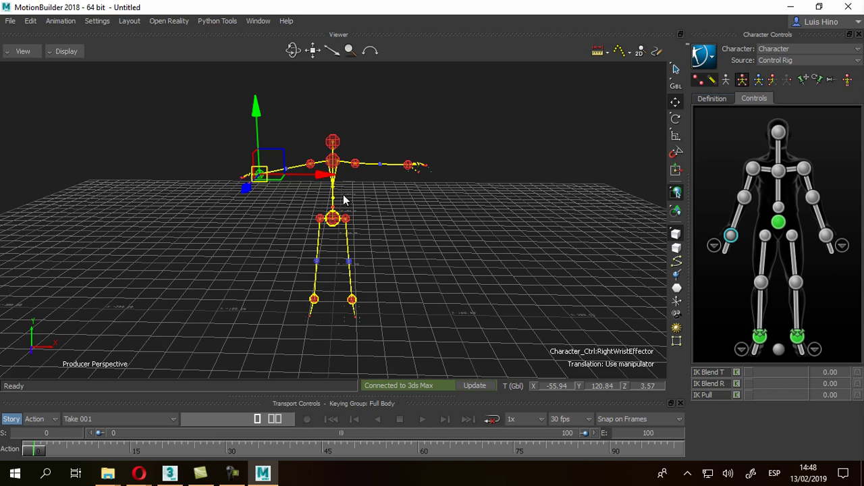
click(848, 80)
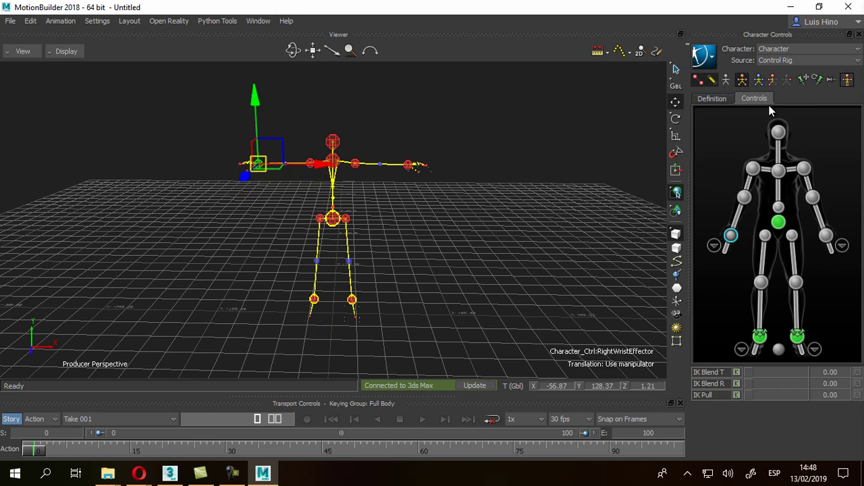
scroll(428, 169, up, 2)
scroll(453, 160, up, 2)
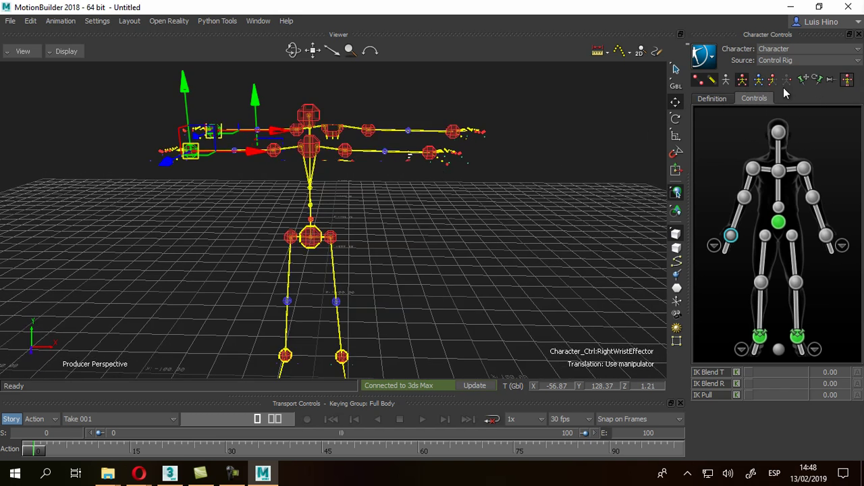
- Pull the left wrist effector down toward the floor
click(431, 155)
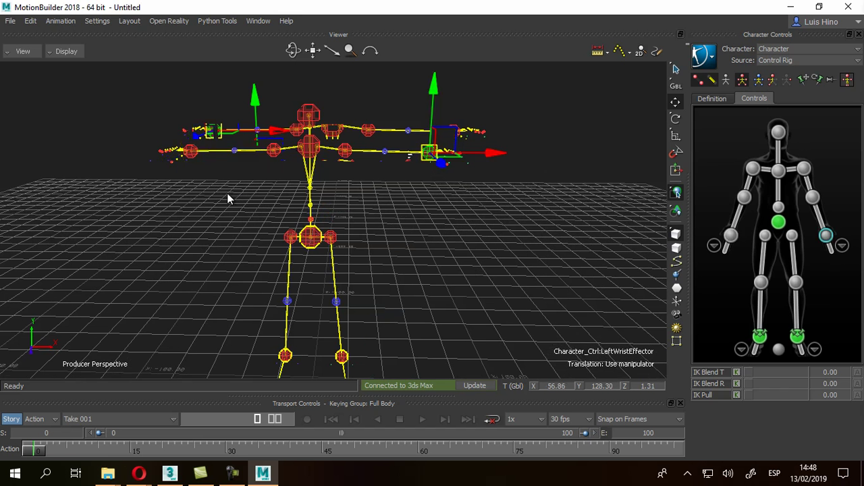
mouse_move(427, 155)
mouse_down()
mouse_move(427, 184)
mouse_move(402, 218)
mouse_up()
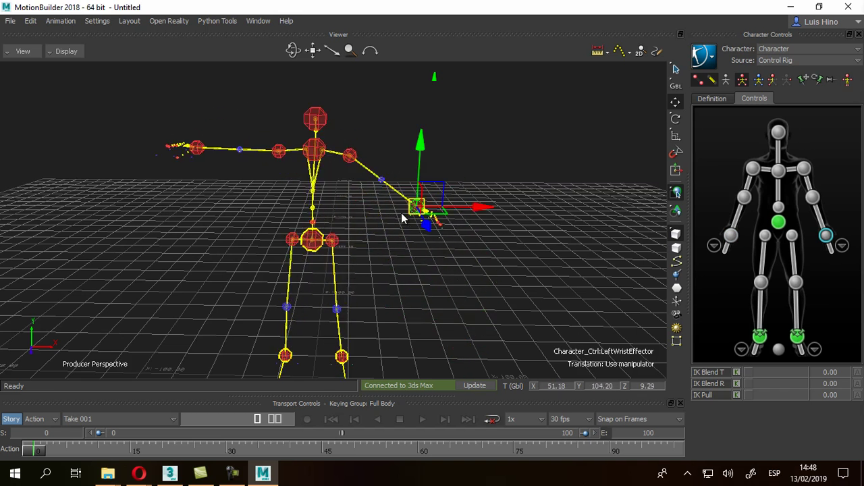
key(ctrl+z)
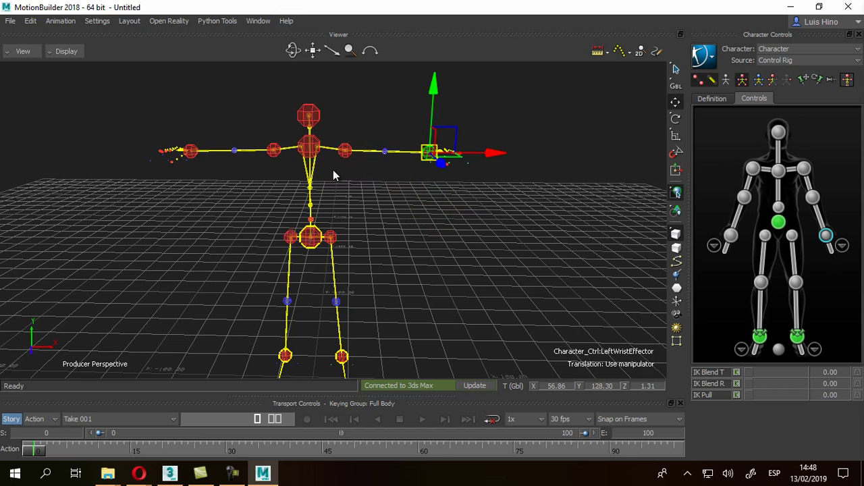
drag(429, 153, 380, 308)
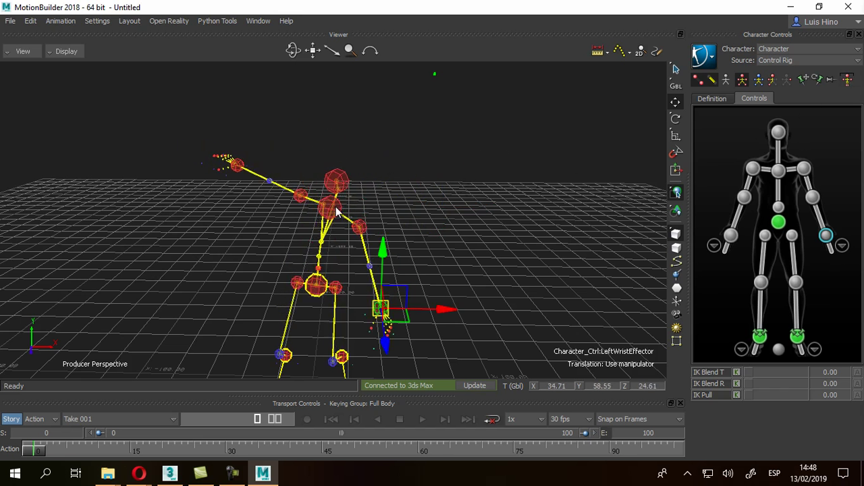
- Pull the head and right wrist effectors down, bending the torso
click(336, 182)
mouse_move(341, 182)
mouse_down()
mouse_move(312, 231)
mouse_move(323, 230)
mouse_up()
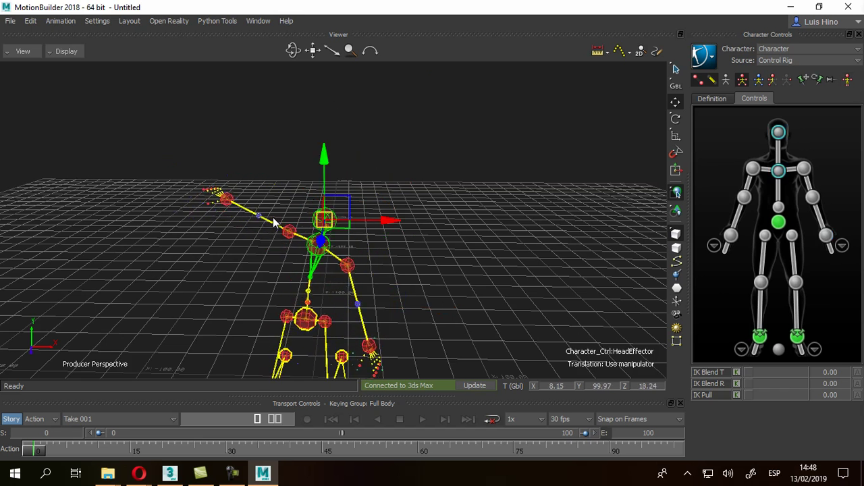
click(227, 201)
drag(227, 201, 226, 301)
mouse_move(408, 270)
ctrl+shift+mouse_down()
mouse_move(408, 166)
mouse_move(413, 192)
ctrl+shift+mouse_up()
- Reset the character to its default stance and view it from a raised angle
click(848, 79)
mouse_move(379, 193)
ctrl+shift+mouse_down()
mouse_move(355, 206)
mouse_move(447, 250)
mouse_move(437, 224)
mouse_move(400, 236)
mouse_move(359, 212)
ctrl+shift+mouse_up()
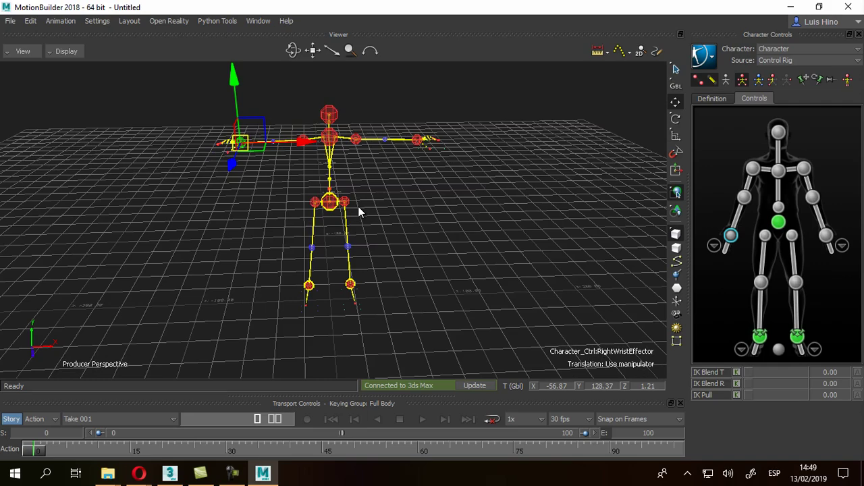
ctrl+shift+drag(358, 211, 359, 212)
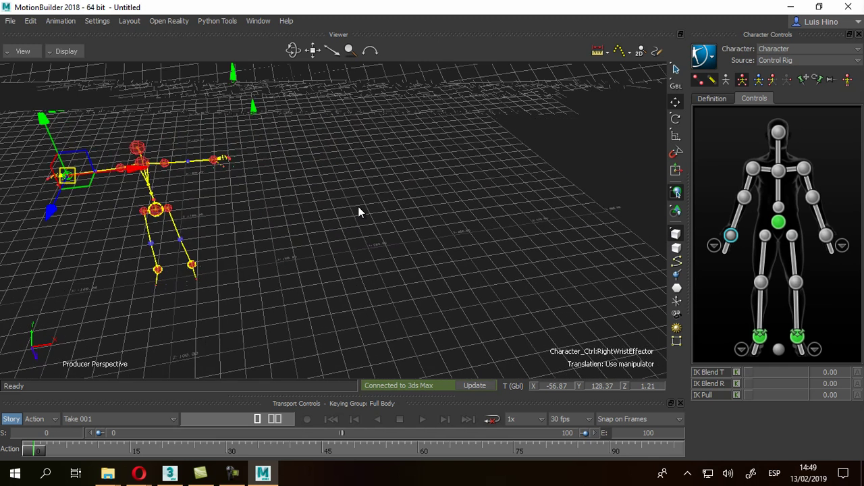
- Merge the Punch asset from Tutorials with FBX Merge <All Takes>, adding the 271-frame Punch take
key(ctrl+alt+r)
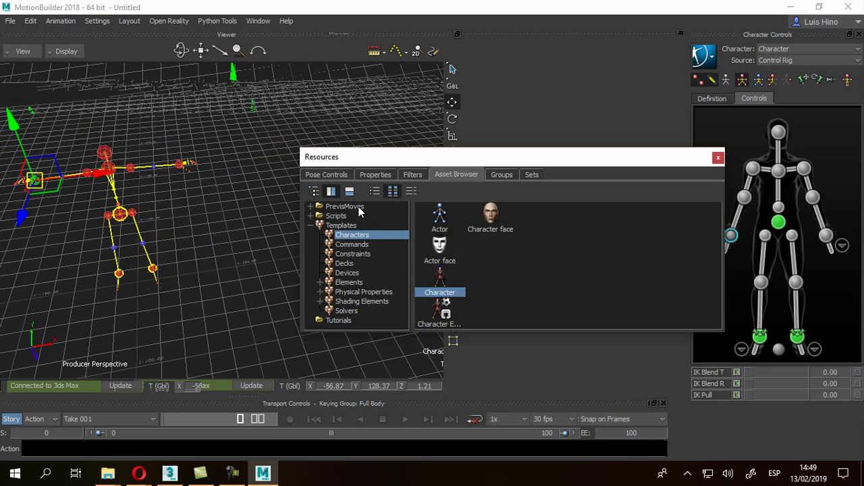
ctrl+shift+drag(358, 212, 358, 212)
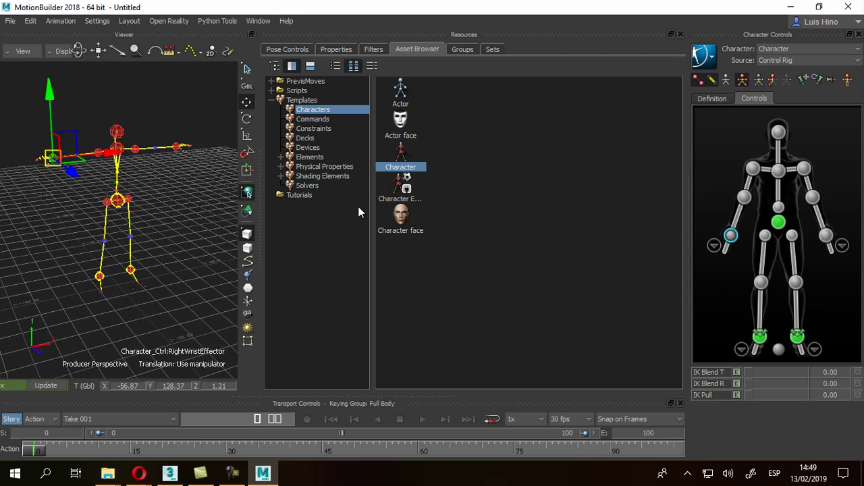
key(End)
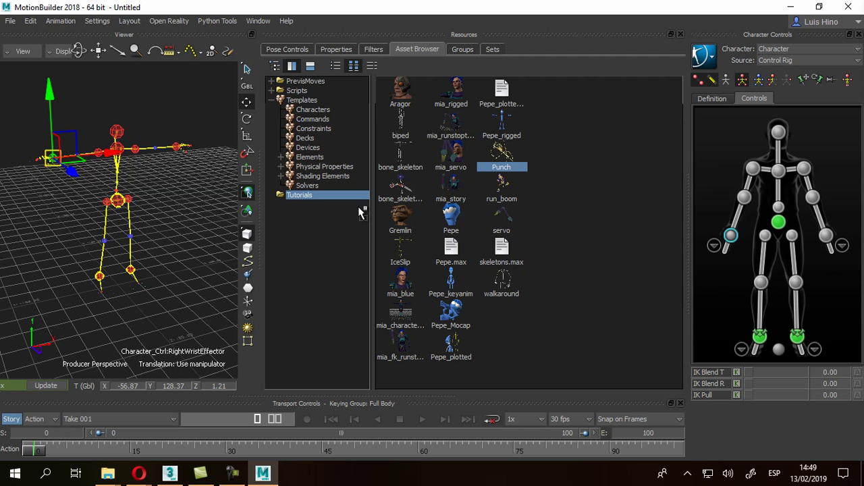
drag(360, 212, 175, 223)
mouse_move(205, 227)
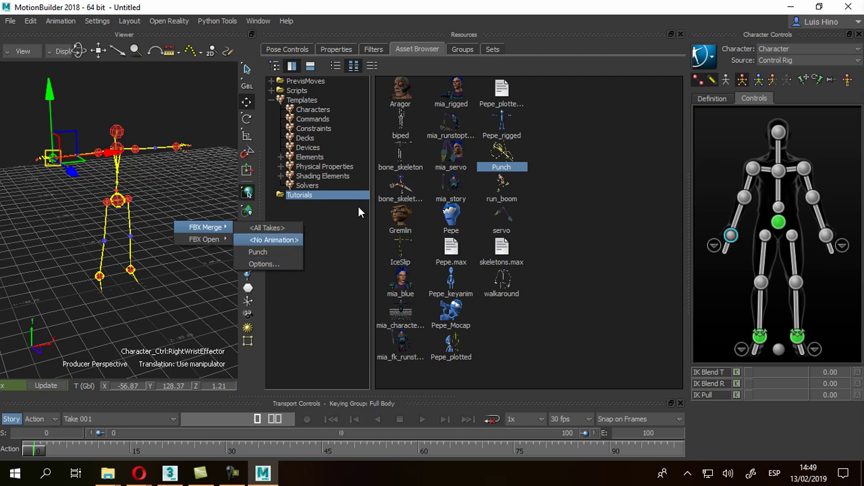
click(267, 228)
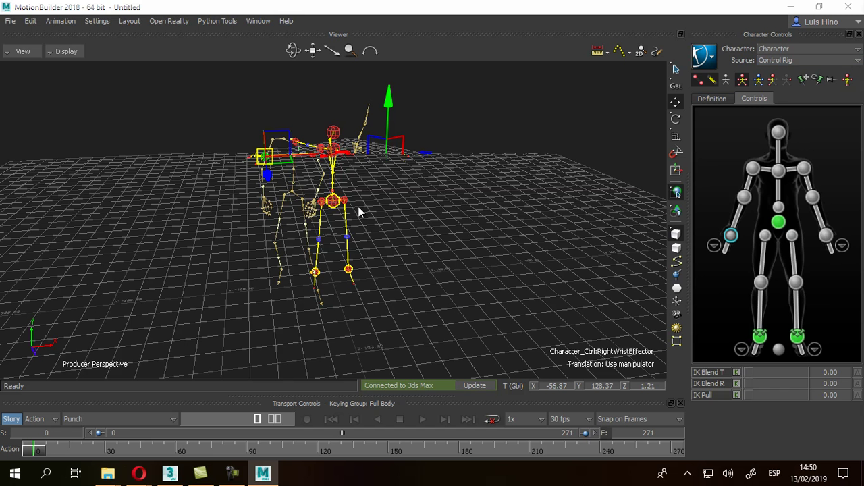
- Undo the raised arm, play the Punch take to frame 271, and list the Source options
key(ctrl+z)
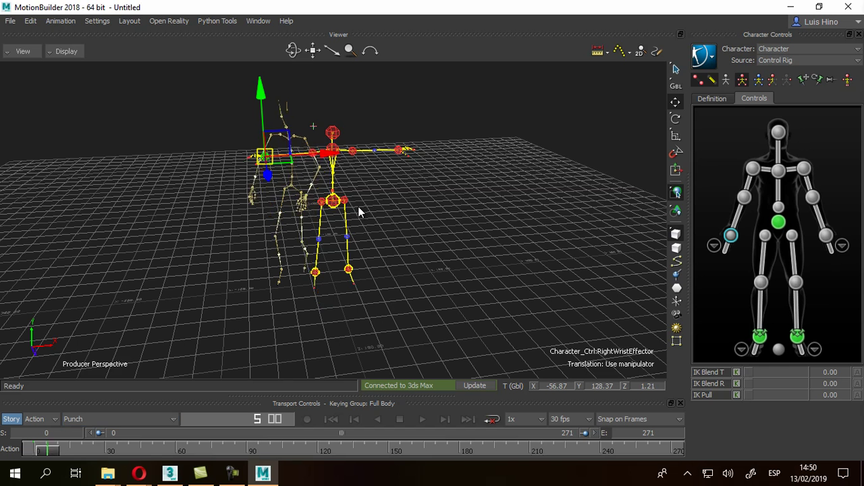
key(space)
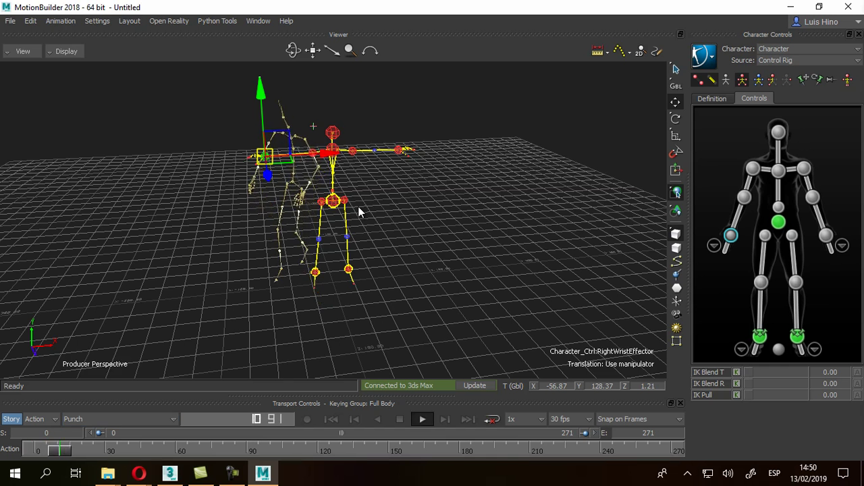
click(358, 212)
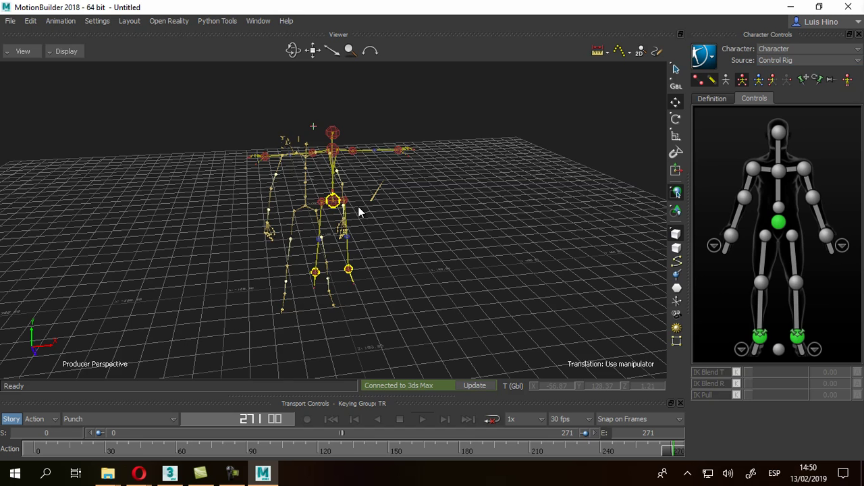
key(alt+Down)
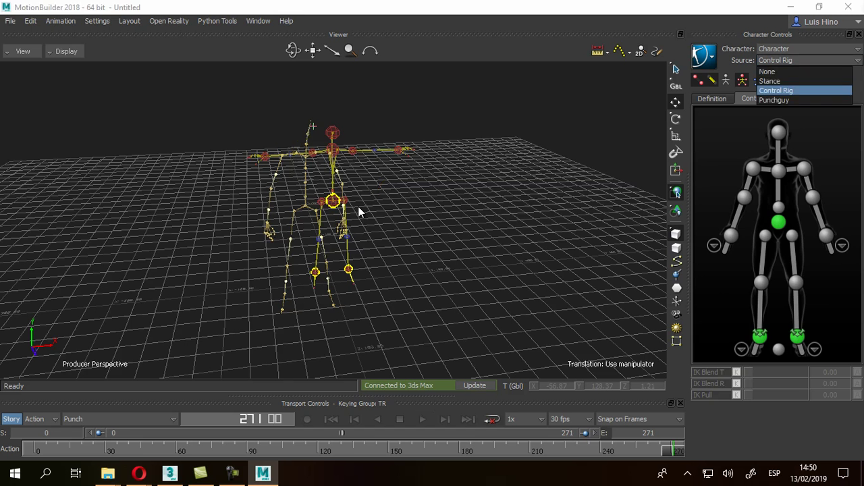
- Set the character's Source to Punchguy and view the skeleton from the front at frame 0
key(Down)
key(Return)
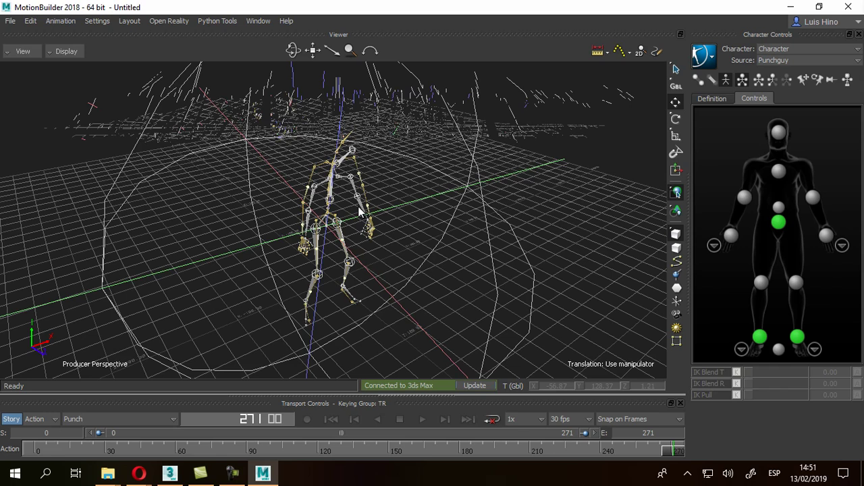
ctrl+shift+drag(360, 211, 360, 211)
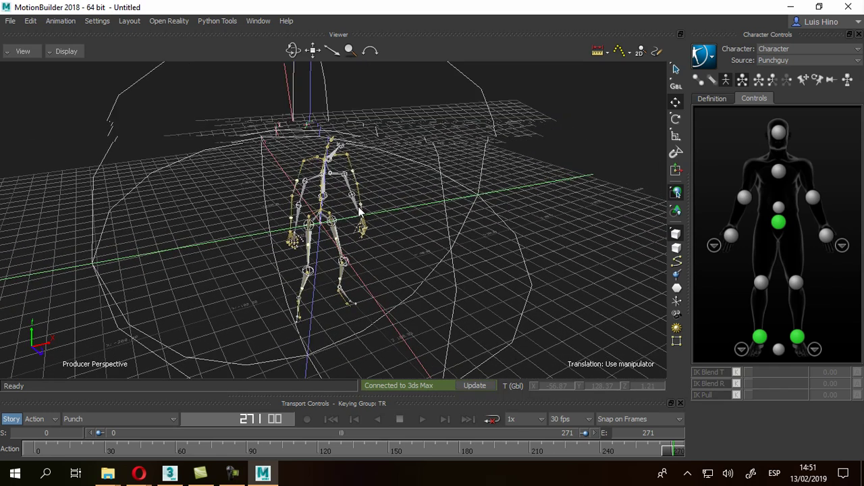
key(Home)
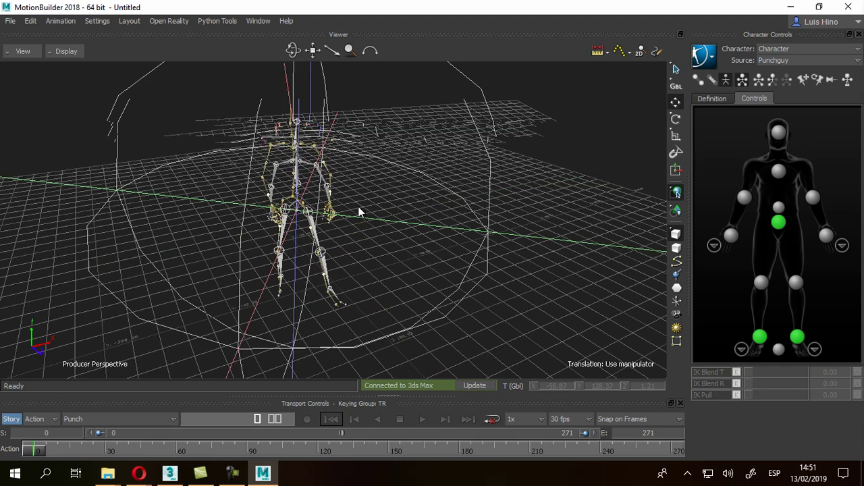
scroll(358, 212, up, 3)
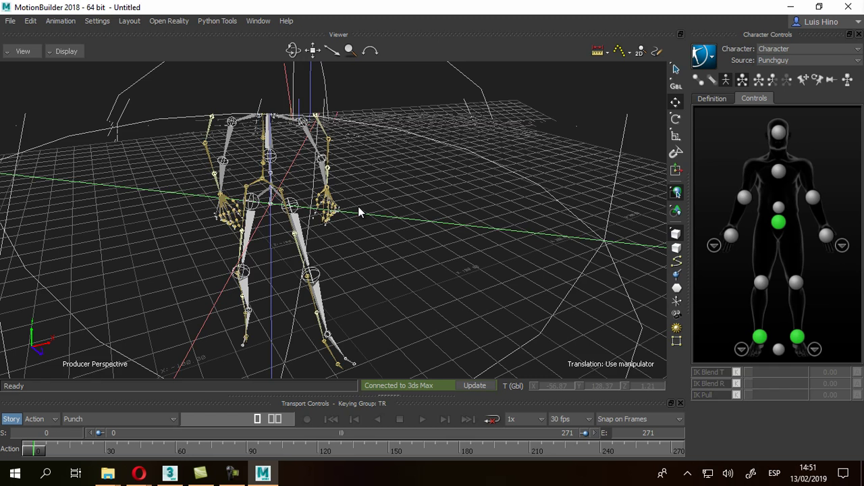
ctrl+shift+drag(358, 212, 358, 211)
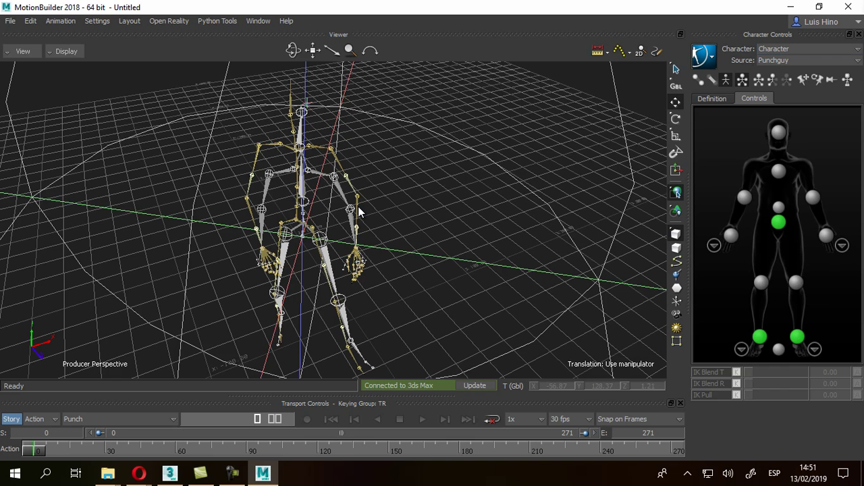
click(703, 56)
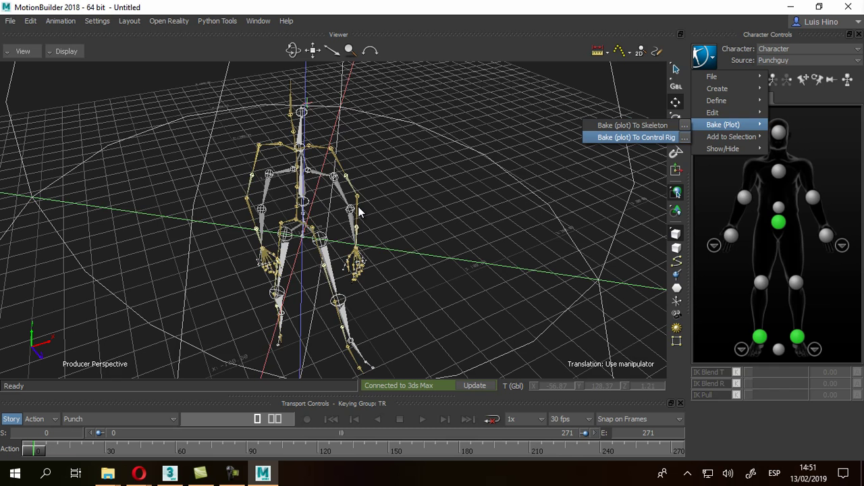
- Choose Bake (plot) To Control Rig and confirm the plot options, which crashes MotionBuilder
key(Return)
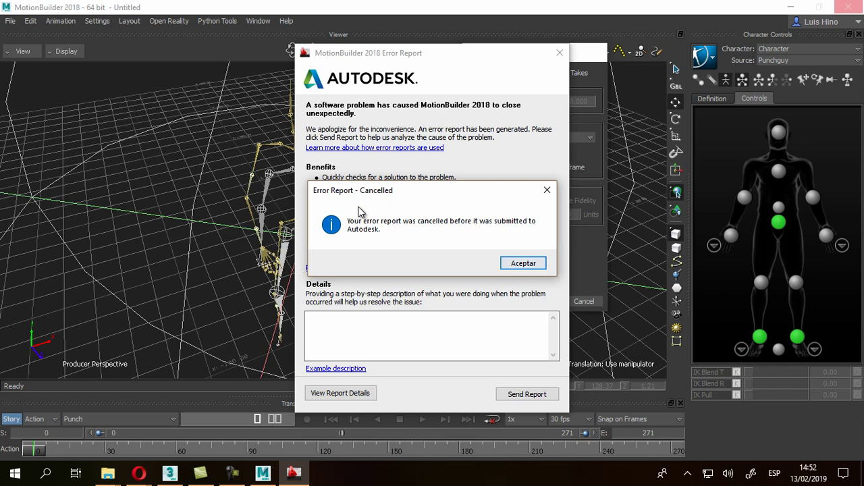
- Dismiss the error report and show Character Settings with input set to Control Rig
key(Return)
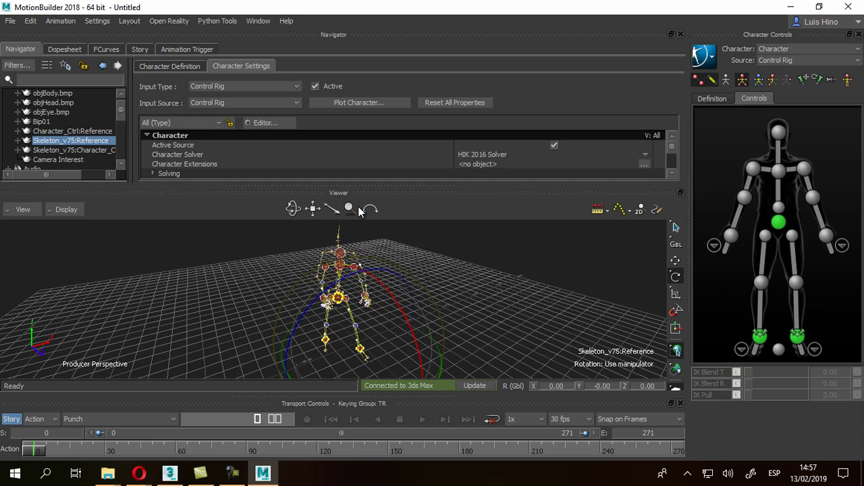
- Select the Skeleton_v75 reference nodes, close the Navigator, and zoom onto the skeleton
key(Down)
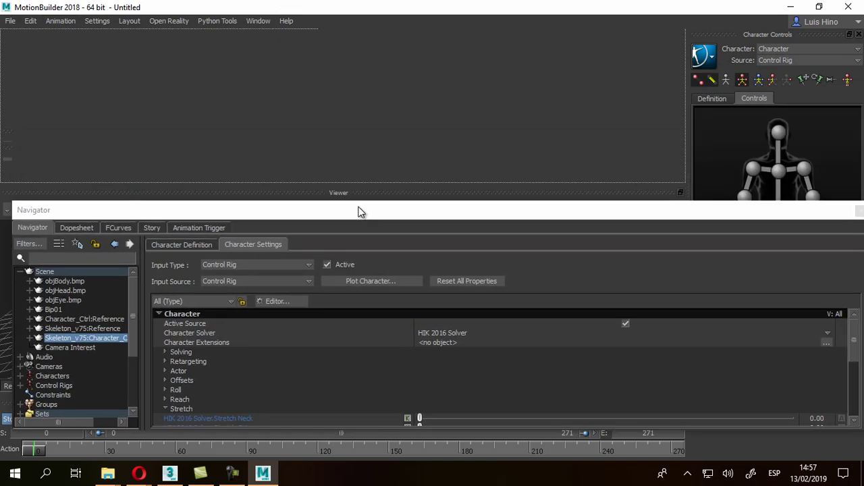
drag(359, 212, 360, 212)
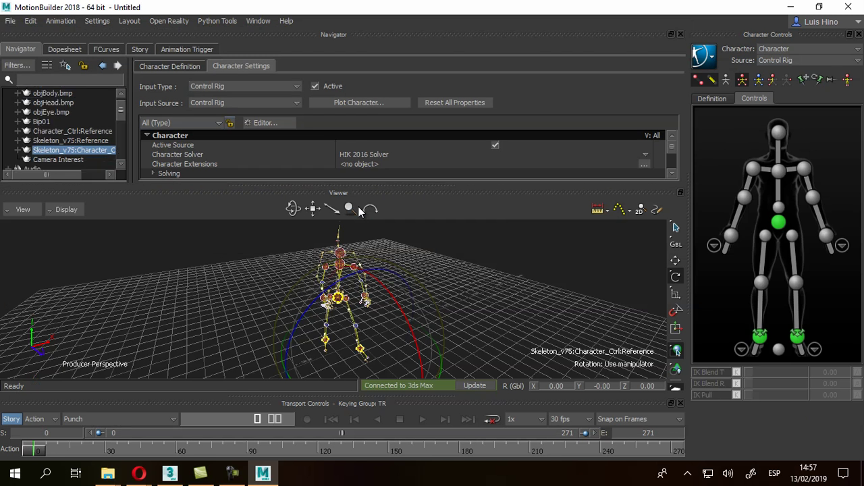
key(Up)
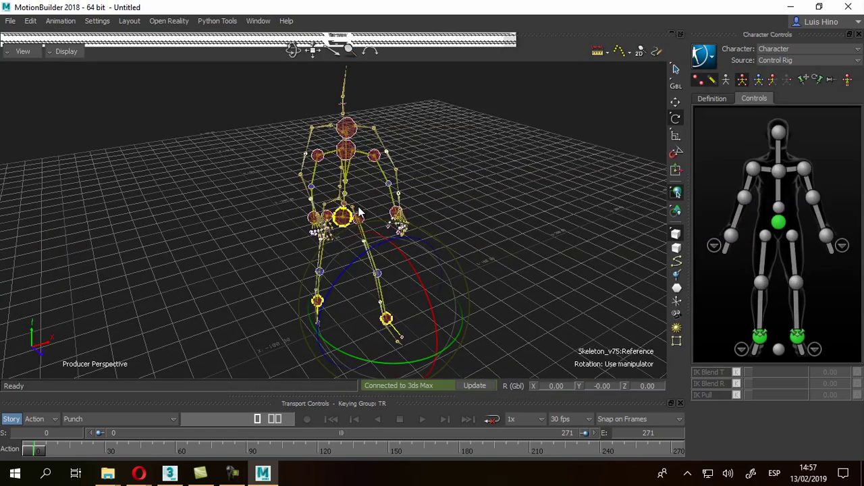
scroll(359, 212, up, 5)
scroll(359, 212, up, 3)
- Zoom and orbit to the skeleton, then pick Hips and select the whole Skeleton_v75 hierarchy with Ctrl+A
scroll(359, 212, up, 3)
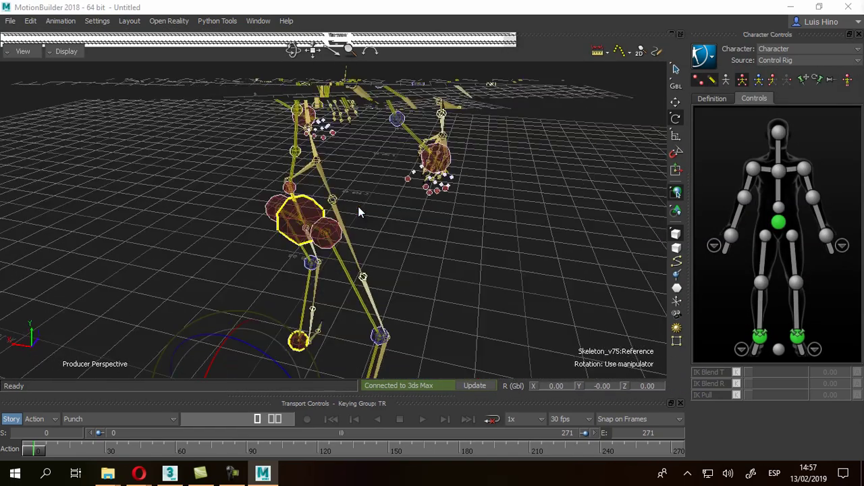
scroll(359, 212, up, 3)
scroll(359, 212, up, 2)
scroll(359, 212, up, 2)
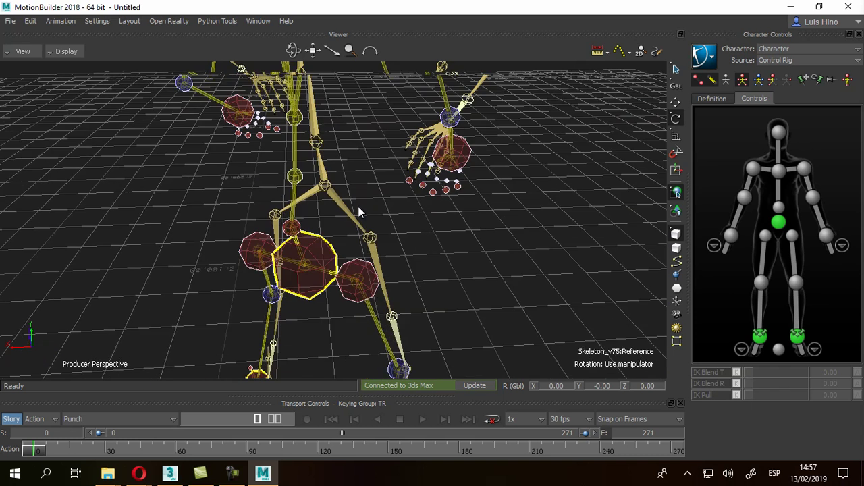
ctrl+shift+drag(359, 212, 359, 212)
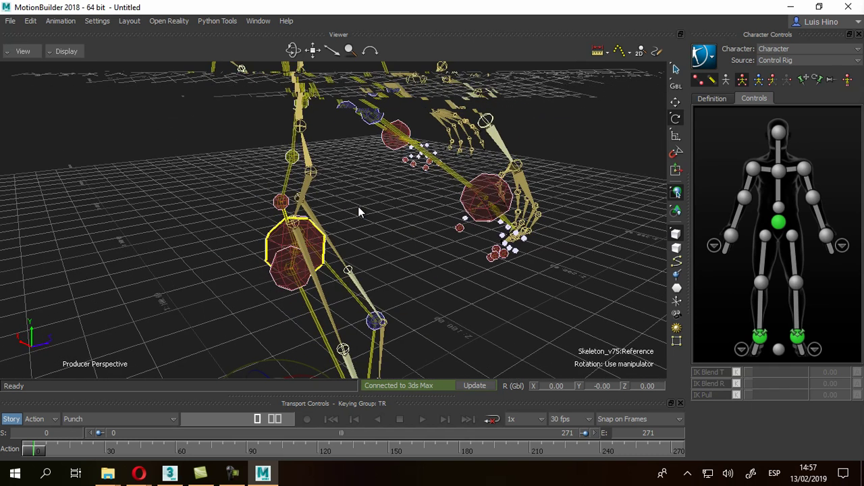
click(359, 212)
click(359, 212)
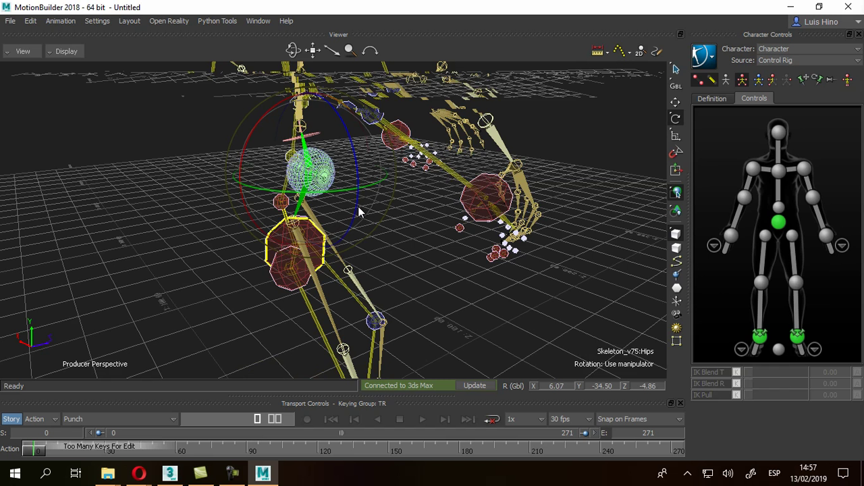
click(359, 212)
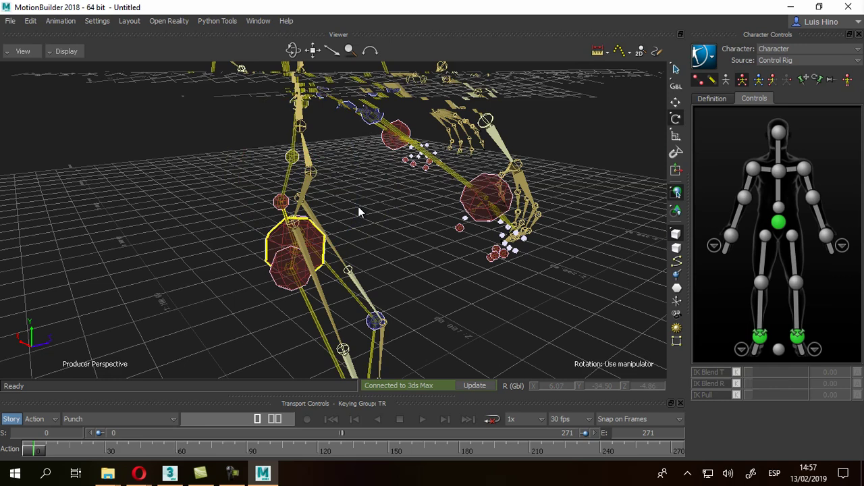
key(ctrl+a)
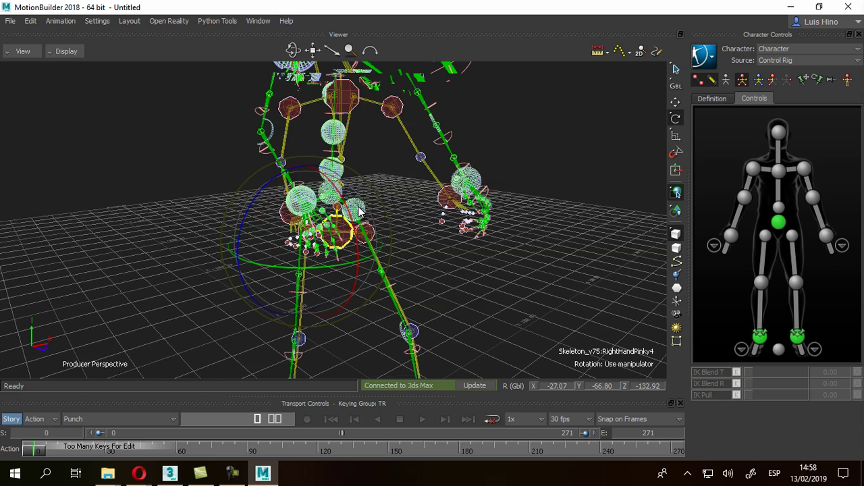
- Delete the selected bones, choosing Delete Character and confirming removal of the Punchguy constraint
key(Delete)
key(Return)
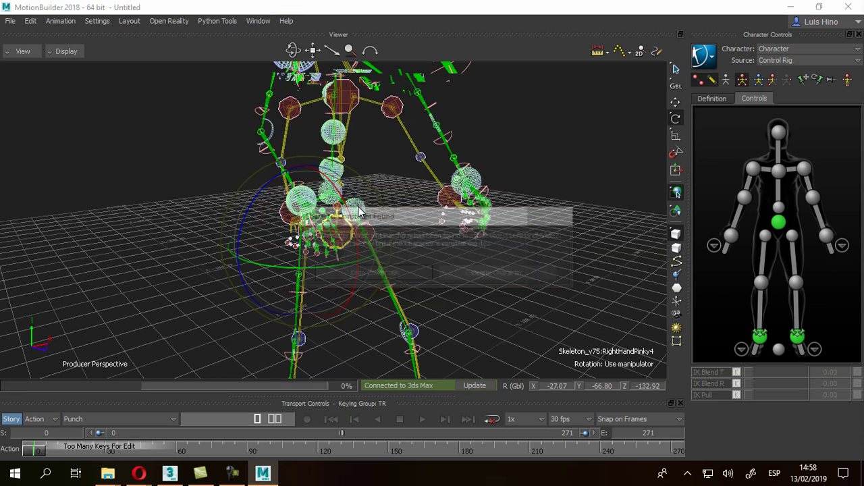
key(Tab)
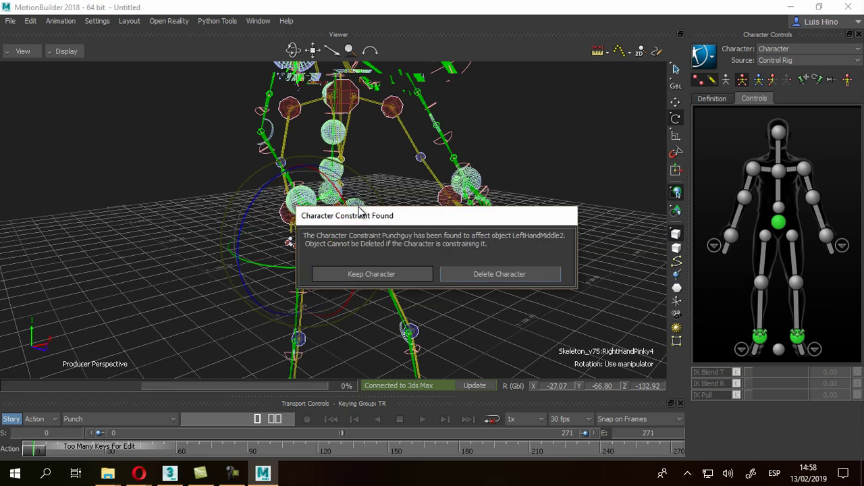
key(Return)
key(Return)
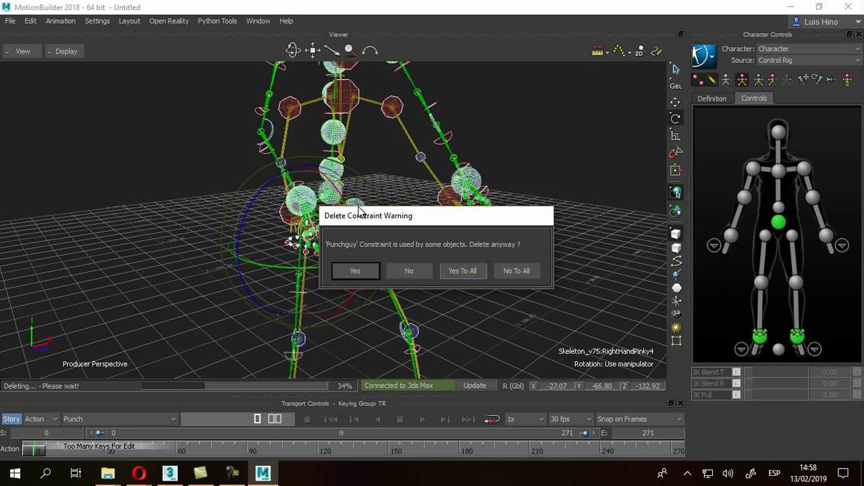
key(Return)
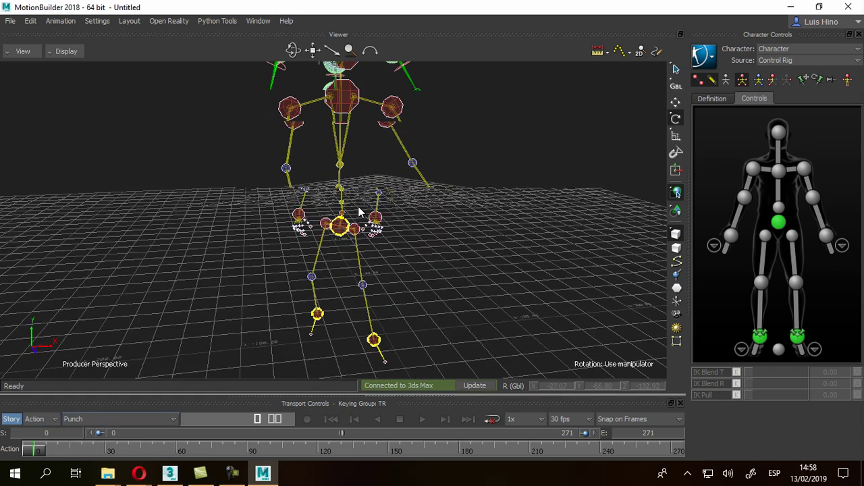
- Play the punch on the remaining control rig, then stop and return to frame 0
key(space)
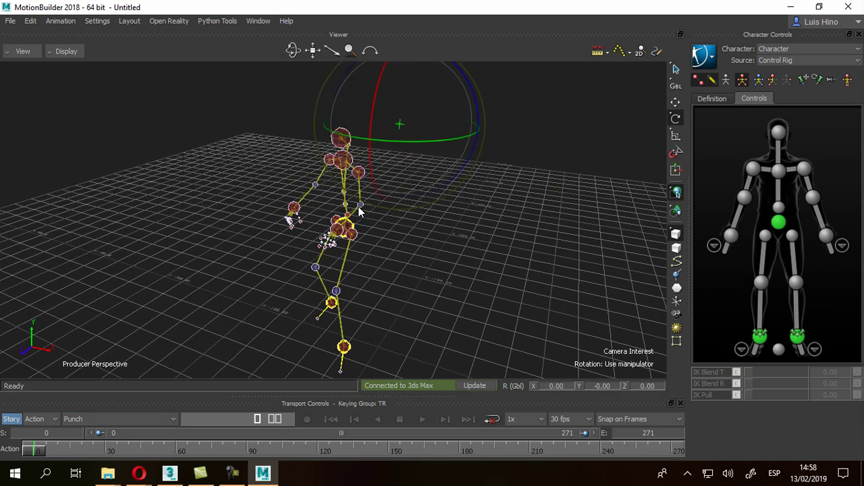
click(359, 210)
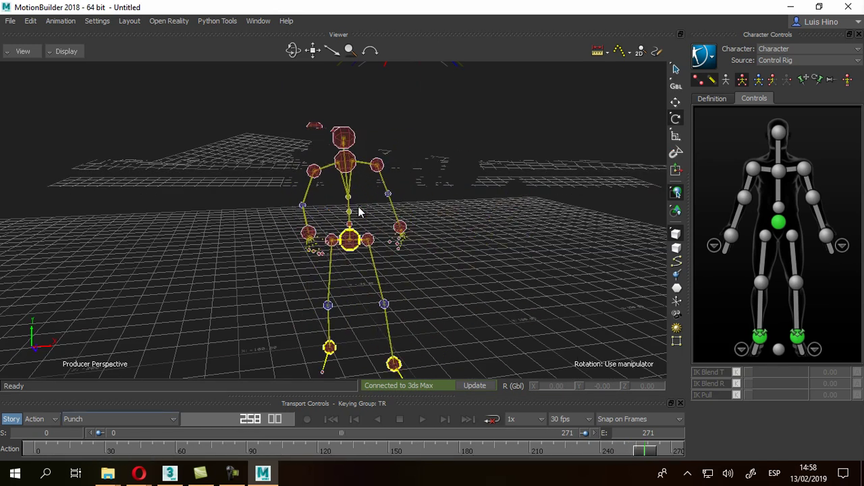
key(Home)
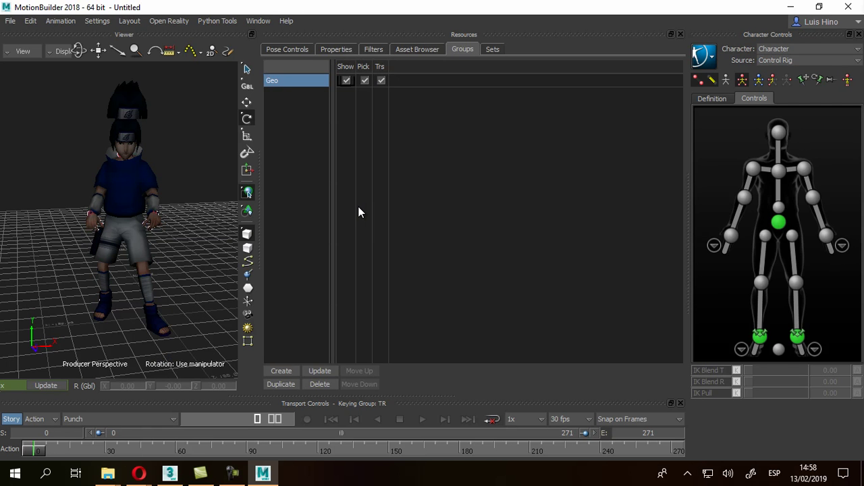
- Play and stop the punch on the textured model, then maximize the viewer with Ctrl+Shift+1
key(space)
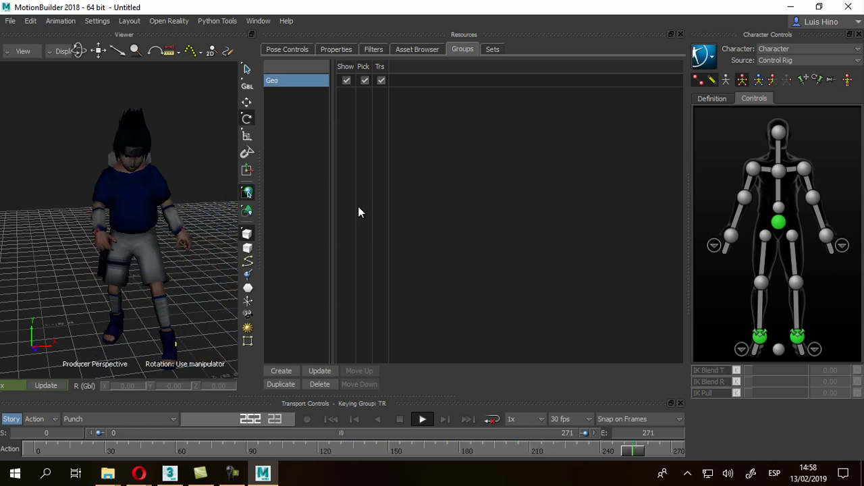
key(space)
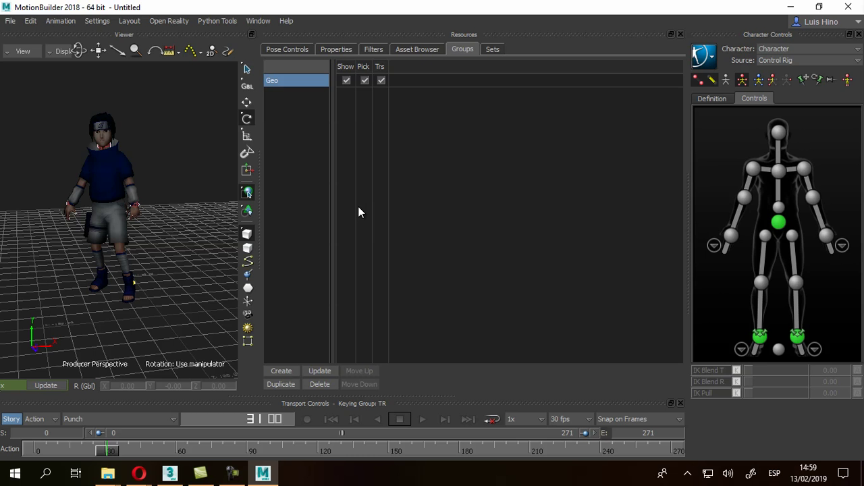
key(ctrl+shift+1)
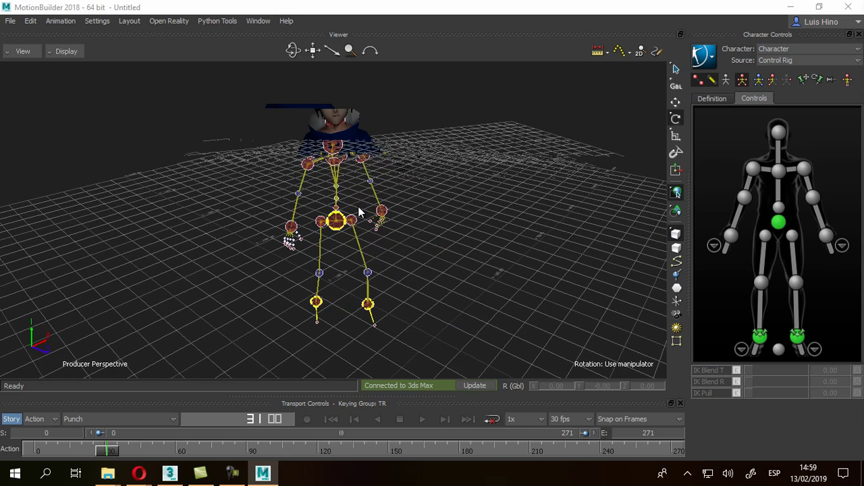
- Bake (plot) the punch animation To Skeleton and set the character Source back to Control Rig
click(704, 56)
mouse_move(723, 125)
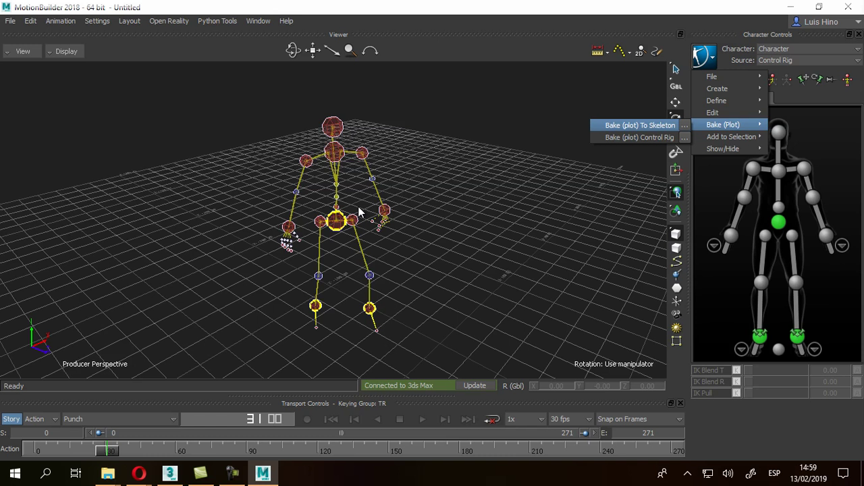
key(Return)
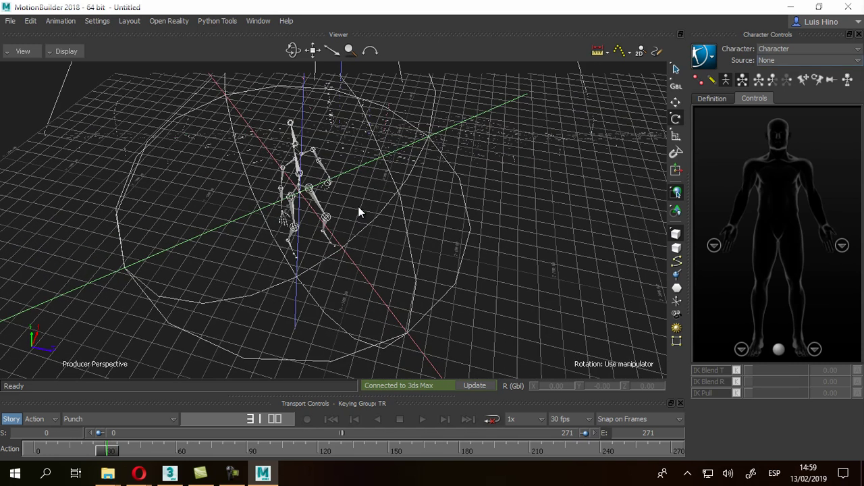
key(Down)
key(Down)
key(Return)
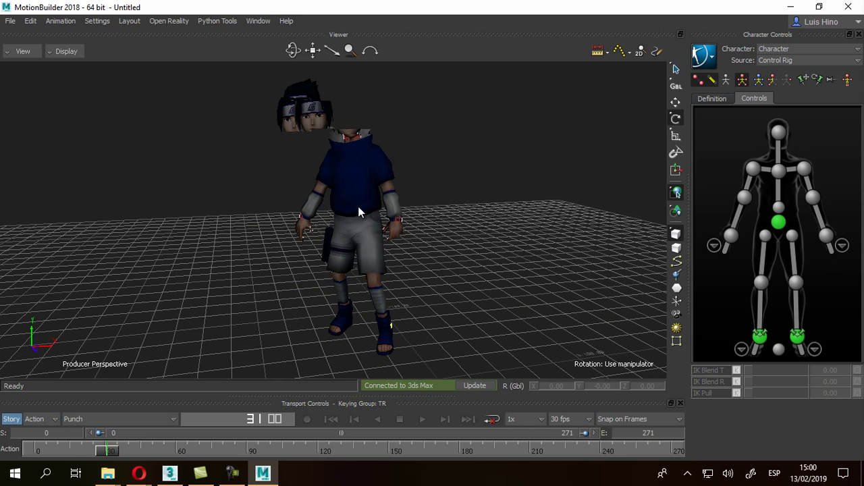
- Hide the body mesh, set Source to None, and play the baked punch on the bare skeleton
key(ctrl+a)
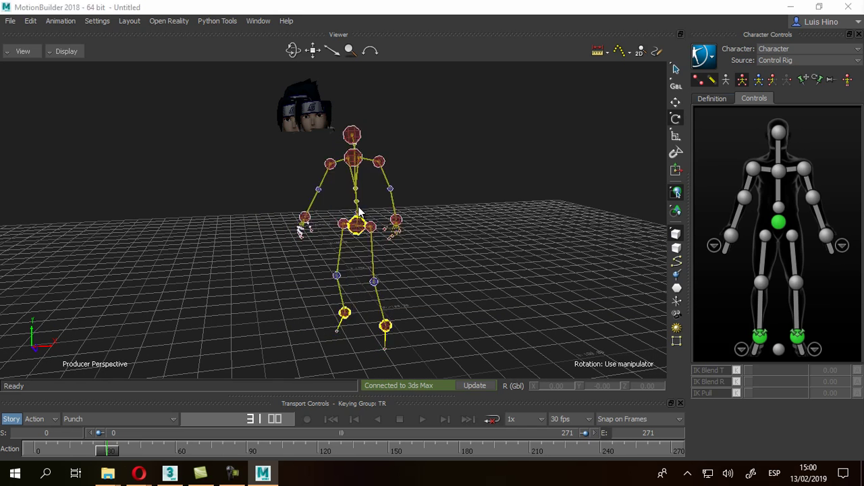
click(806, 60)
key(Up)
key(Up)
key(Return)
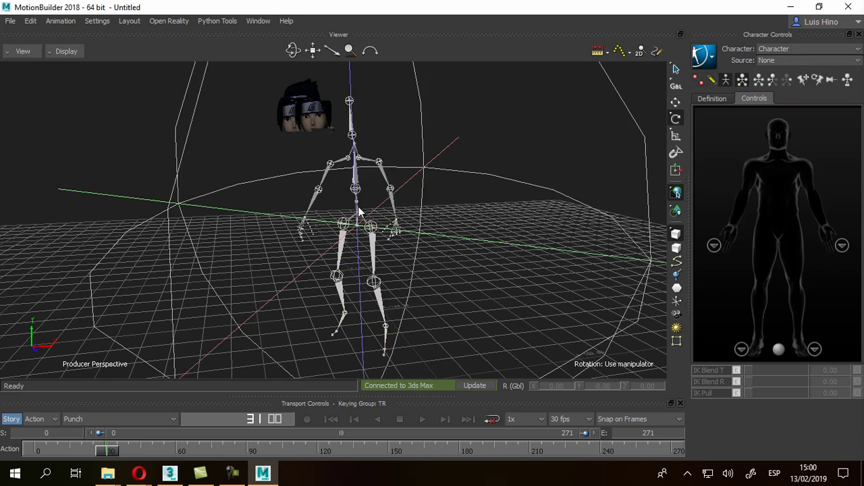
ctrl+shift+drag(358, 212, 359, 212)
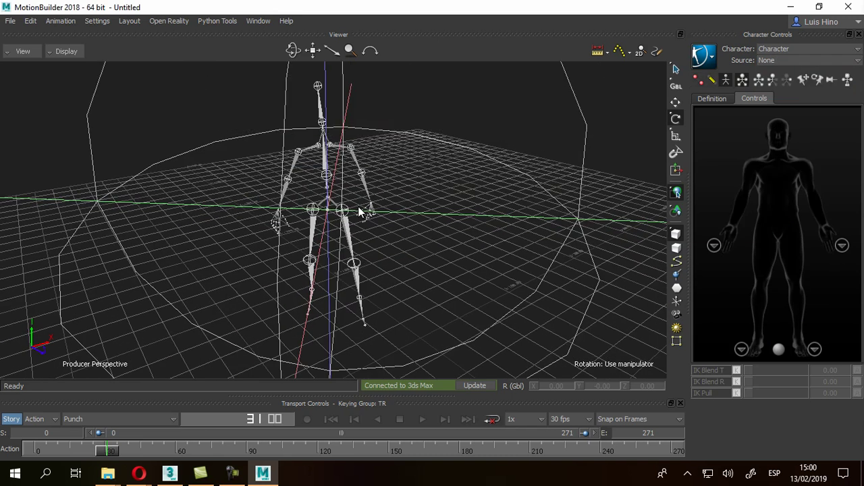
key(space)
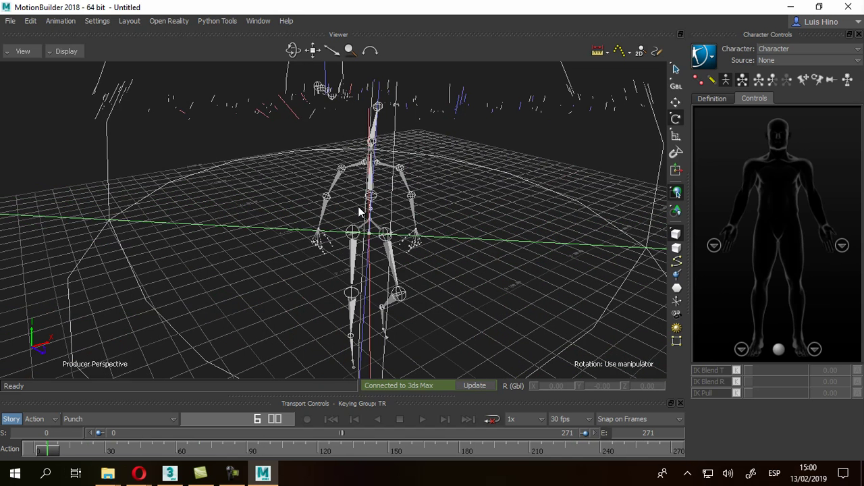
click(704, 55)
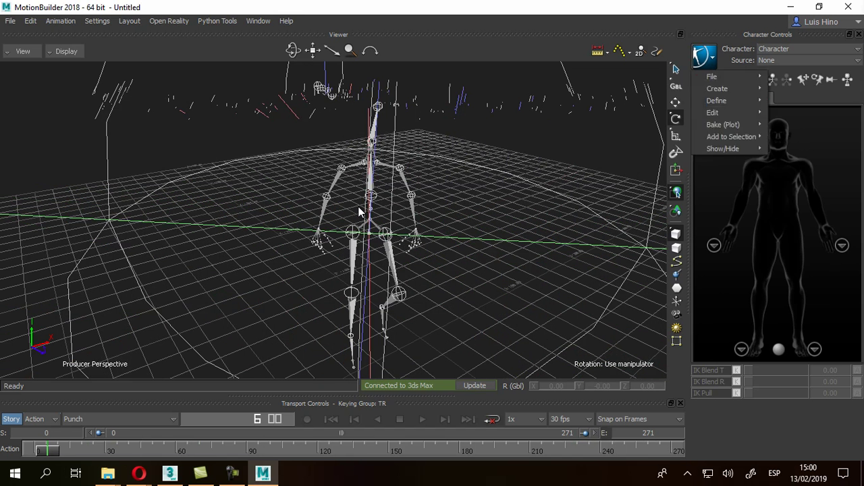
mouse_move(722, 76)
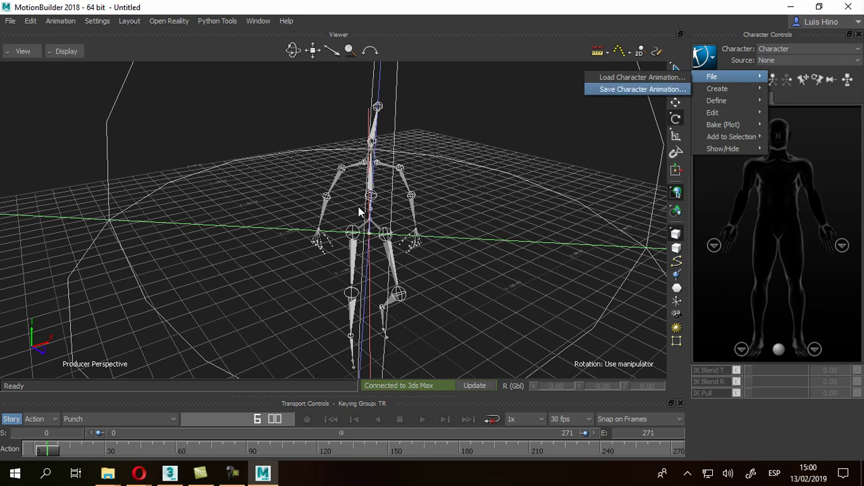
- Save the character animation as 'Animacion de Sasuke', unchecking Take 001 so only Punch exports
click(642, 89)
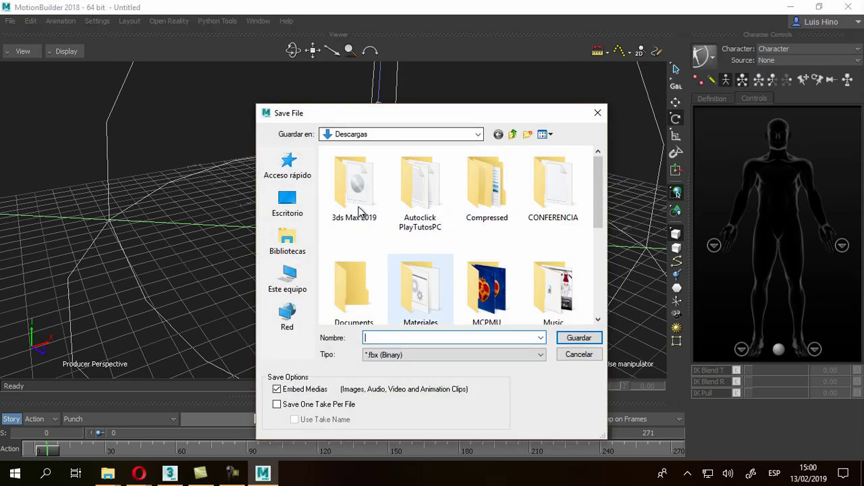
text(Animacion de )
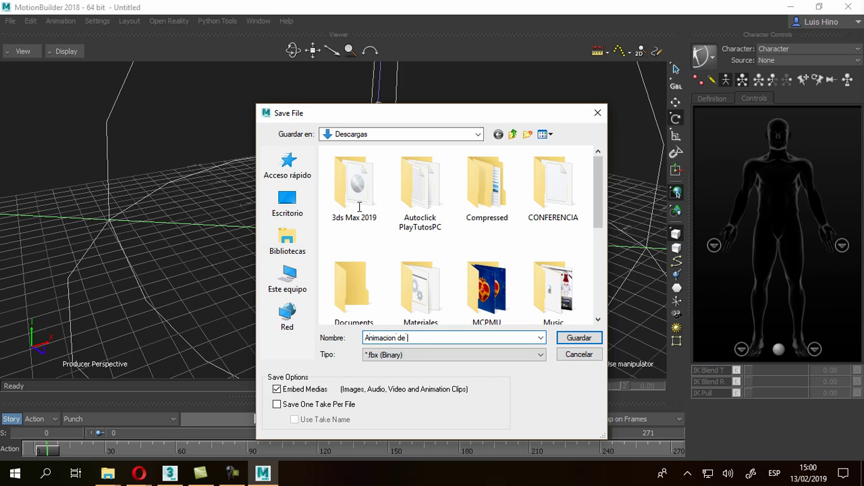
text(Sasuke)
key(Return)
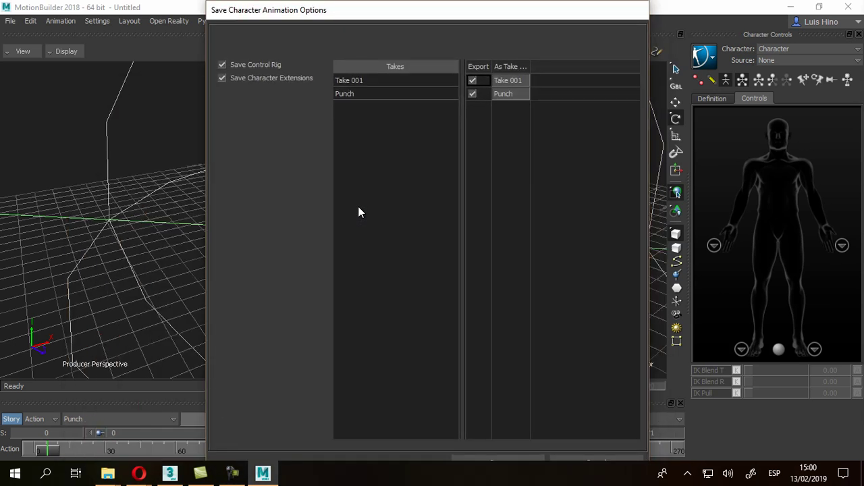
key(space)
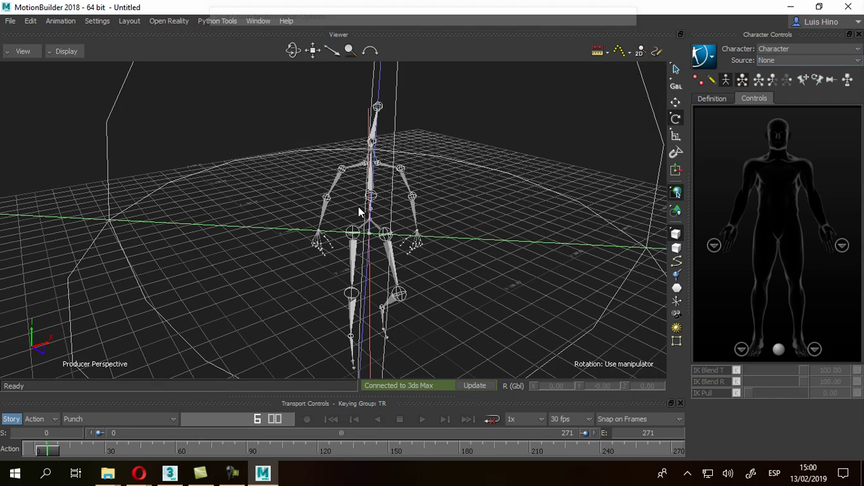
- Switch the character source to Control Rig and send the whole scene to 3ds Max
click(807, 60)
key(Down)
key(Down)
key(Return)
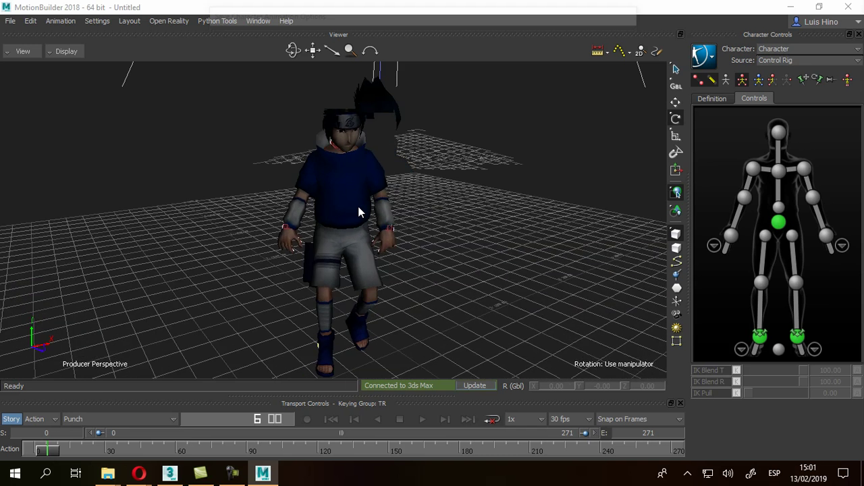
key(alt+Tab)
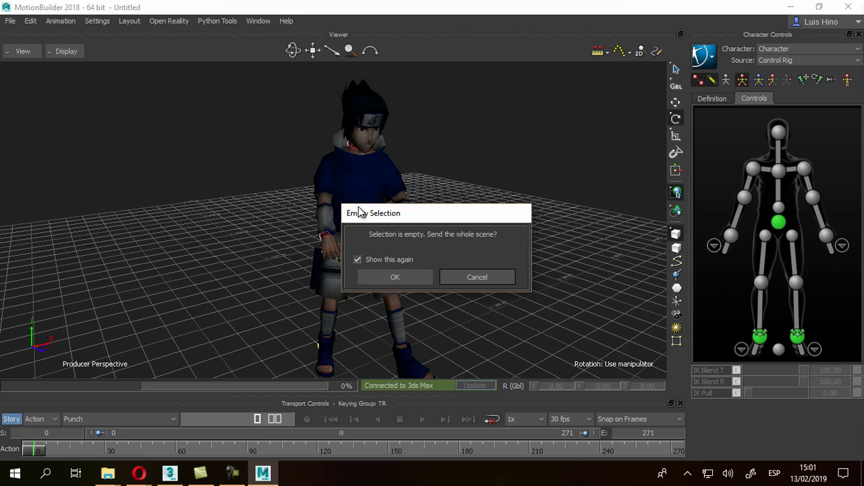
key(Return)
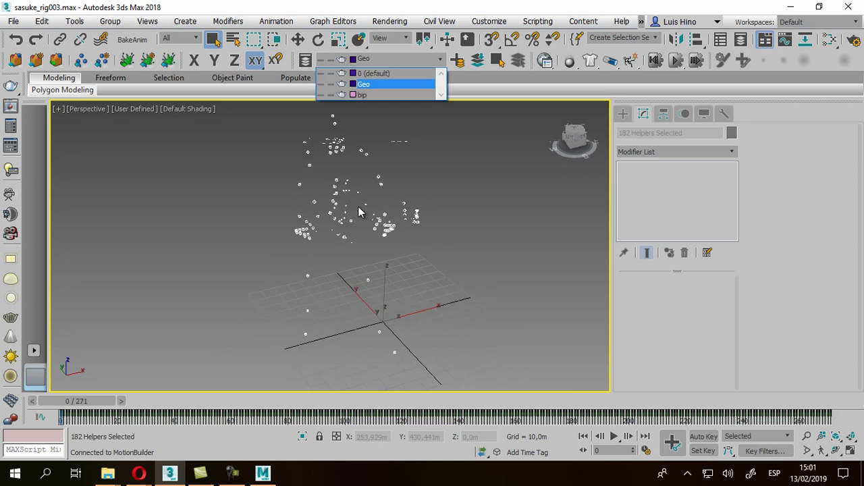
- Deselect the imported helpers, orbit around the rig, and select the Character_Ctrl:Hips dummy
click(359, 212)
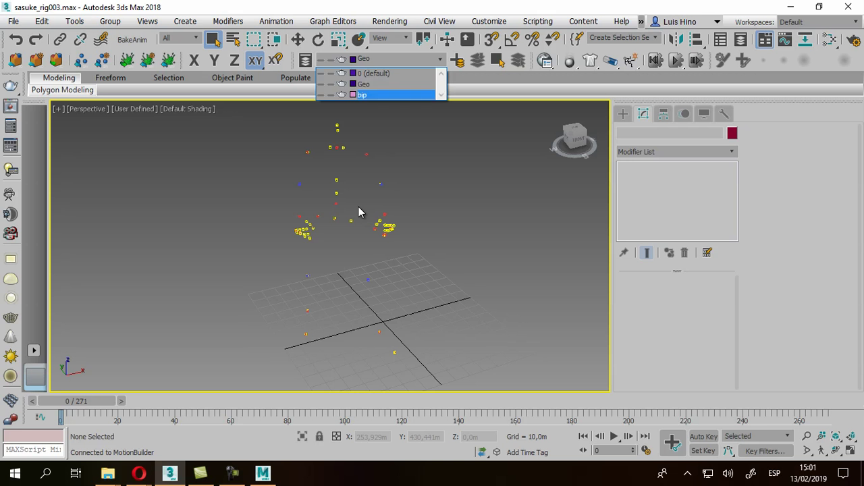
key(Escape)
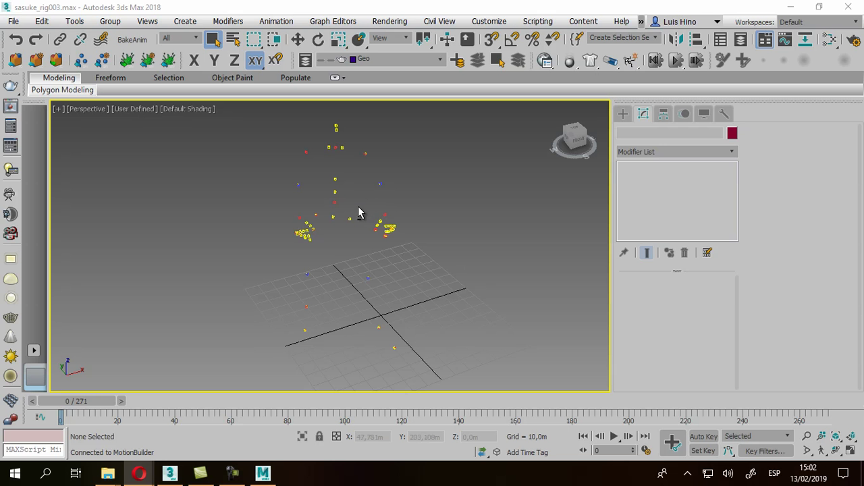
alt+middle_drag(358, 213, 357, 213)
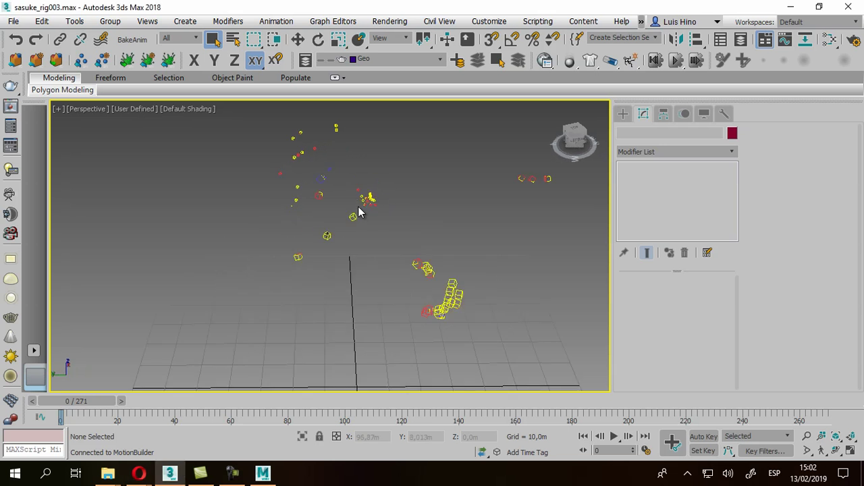
click(358, 213)
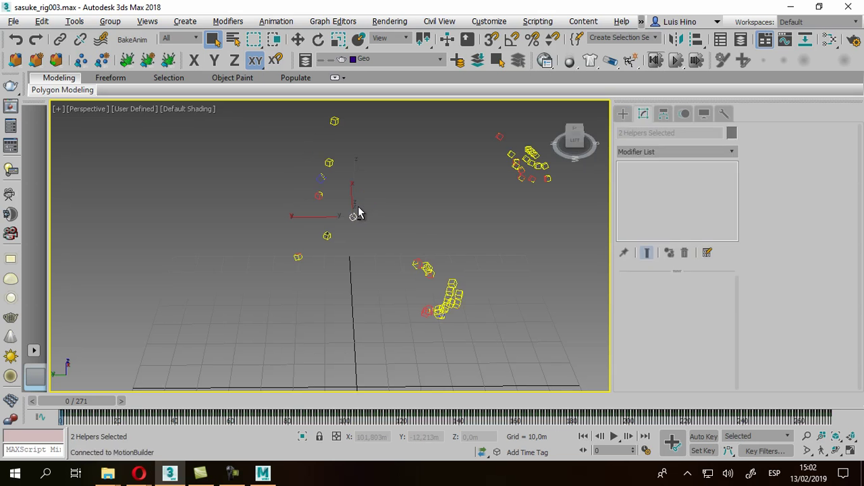
alt+middle_drag(358, 213, 359, 211)
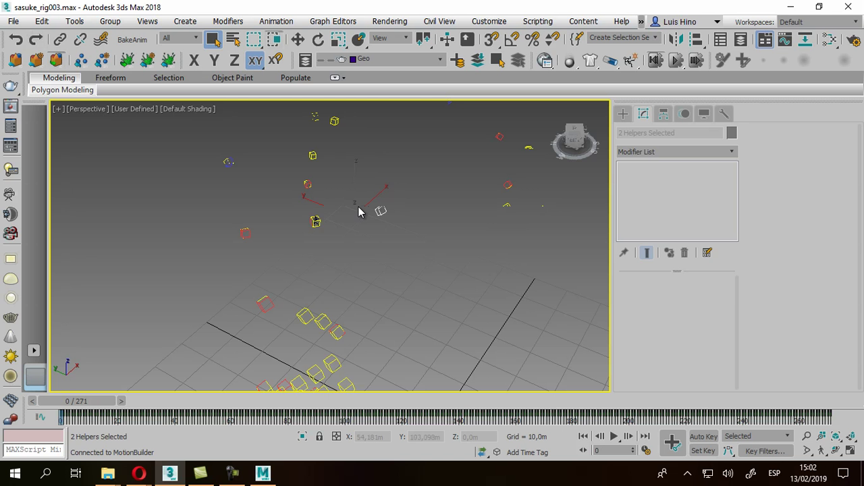
click(357, 213)
key(ctrl+z)
click(358, 212)
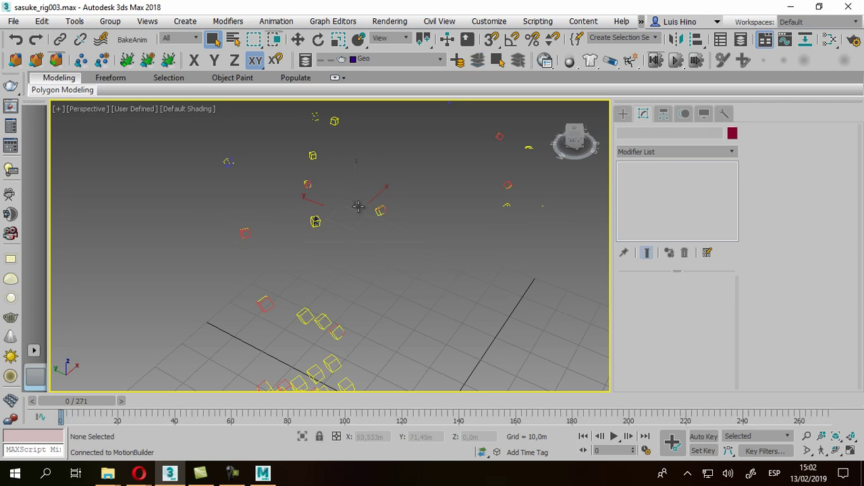
click(358, 206)
alt+middle_drag(358, 212, 358, 206)
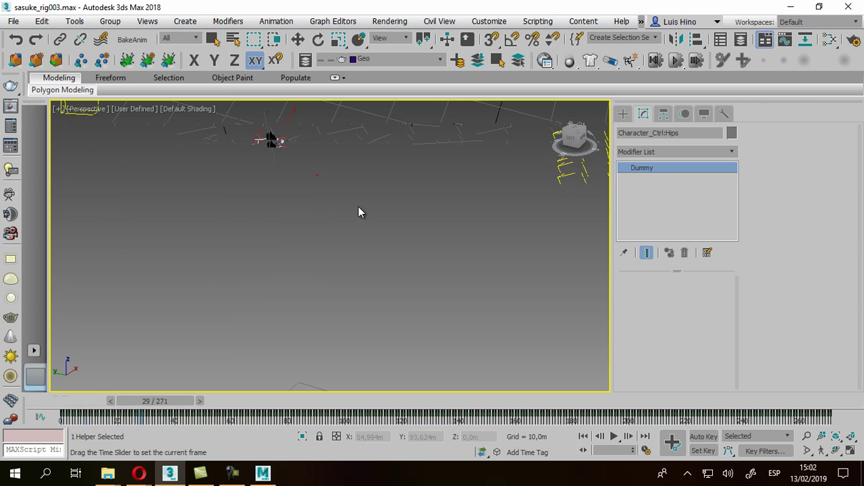
- Play the punch animation on the rig, stop at frame 11, then return to MotionBuilder
key(Escape)
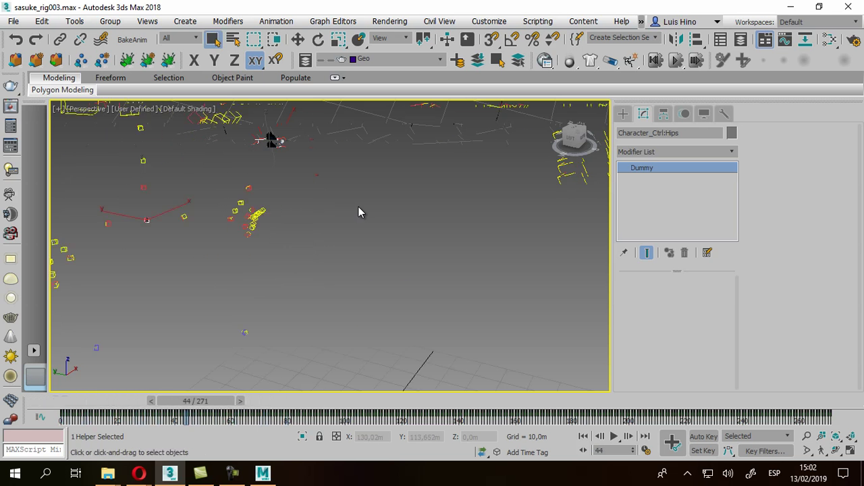
key(/)
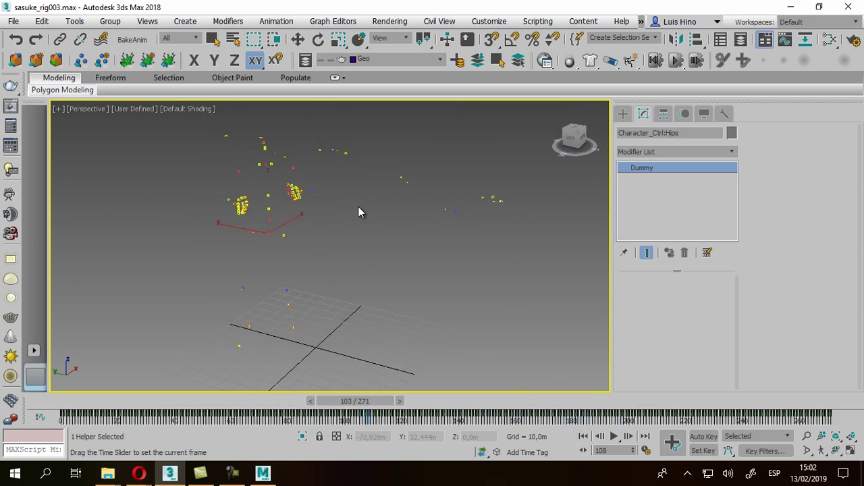
key(/)
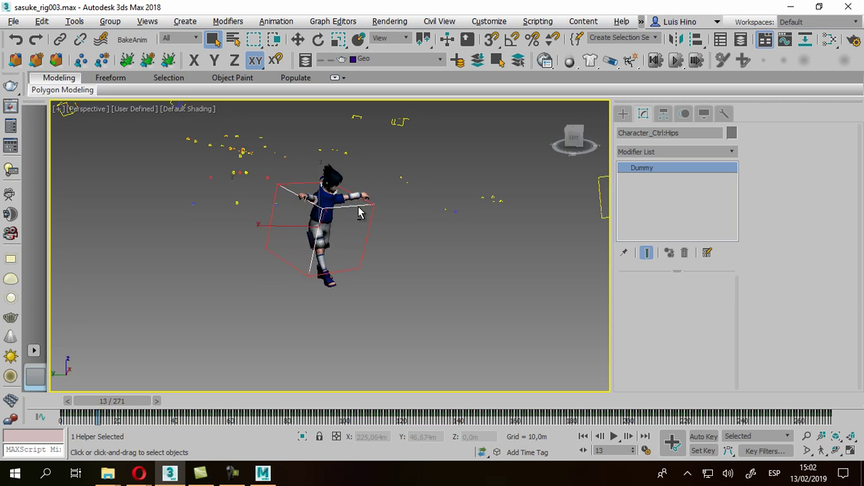
key(comma)
key(comma)
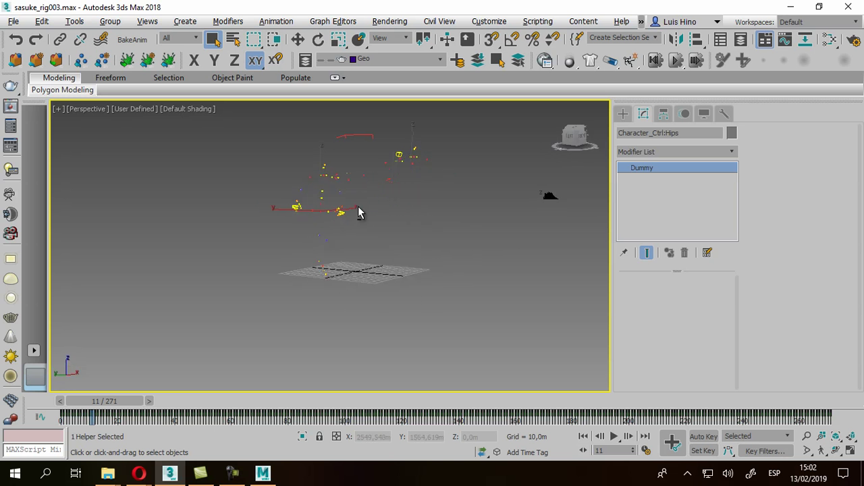
alt+middle_drag(359, 212, 358, 212)
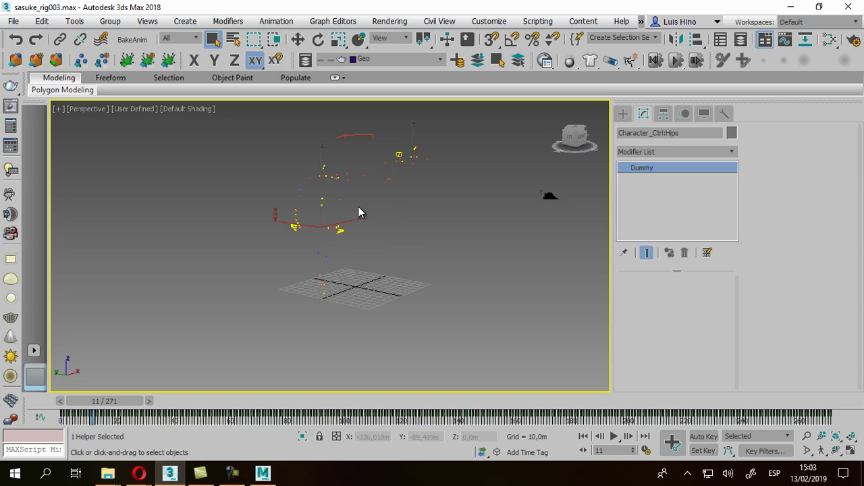
key(alt+Tab)
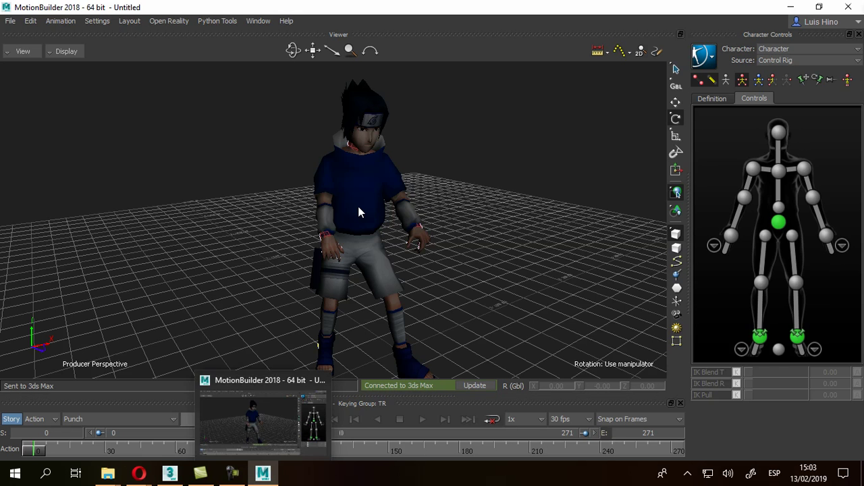
- Dismiss MotionBuilder's Character Controls options and switch back to the 3ds Max window
click(703, 56)
mouse_move(712, 77)
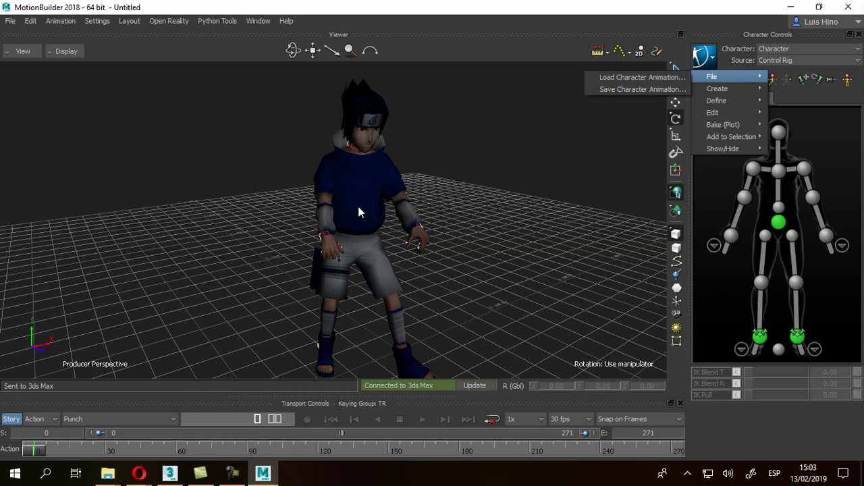
key(Escape)
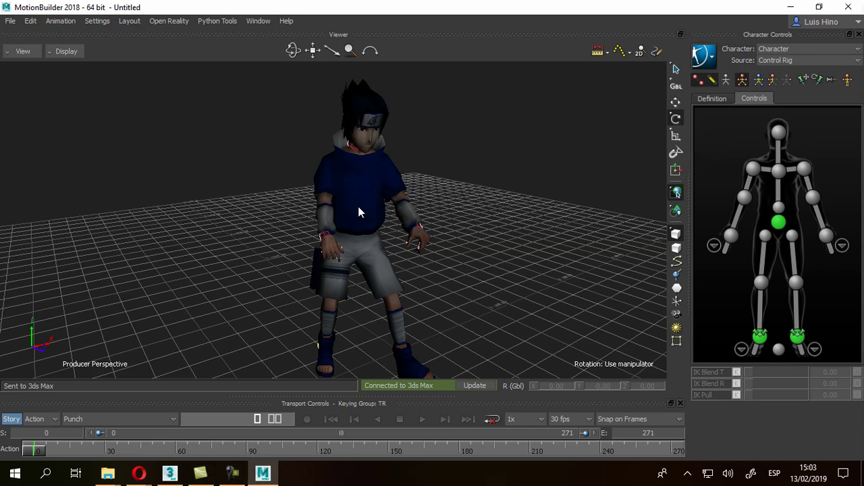
key(alt+Tab)
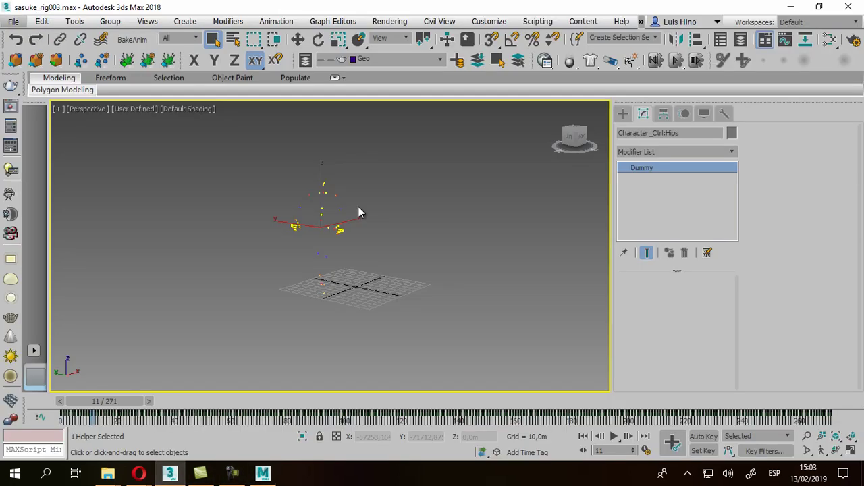
- Reopen sasuke_rig003.max from recent files, discarding the current unsaved changes
key(alt+f)
key(Down)
key(Down)
key(Down)
key(Down)
key(Down)
key(Down)
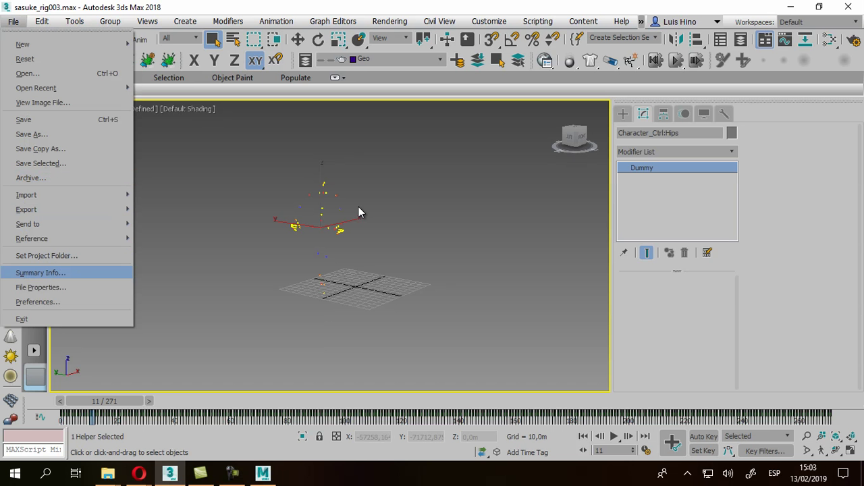
key(Up)
key(Up)
key(Up)
key(Down)
key(Down)
key(Down)
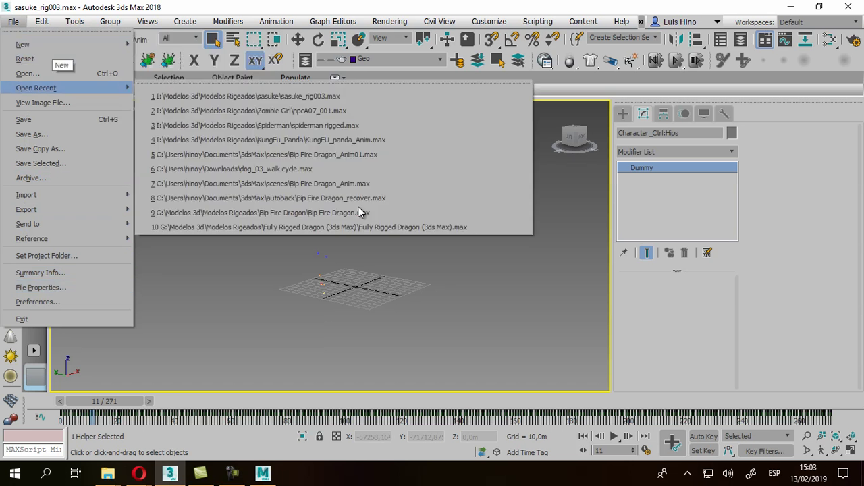
key(Right)
key(Return)
key(Right)
key(Return)
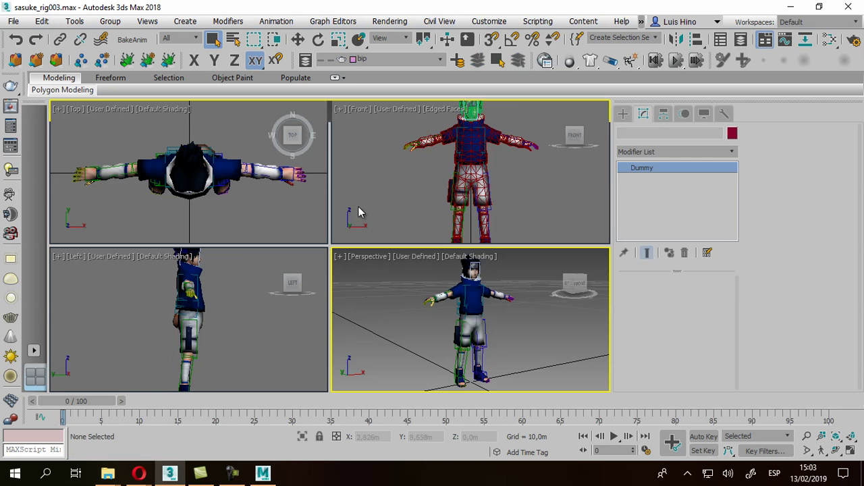
- Maximize the Perspective viewport and select the head mesh, torso mesh and head bone
key(alt+w)
scroll(358, 212, up, 2)
scroll(359, 212, up, 2)
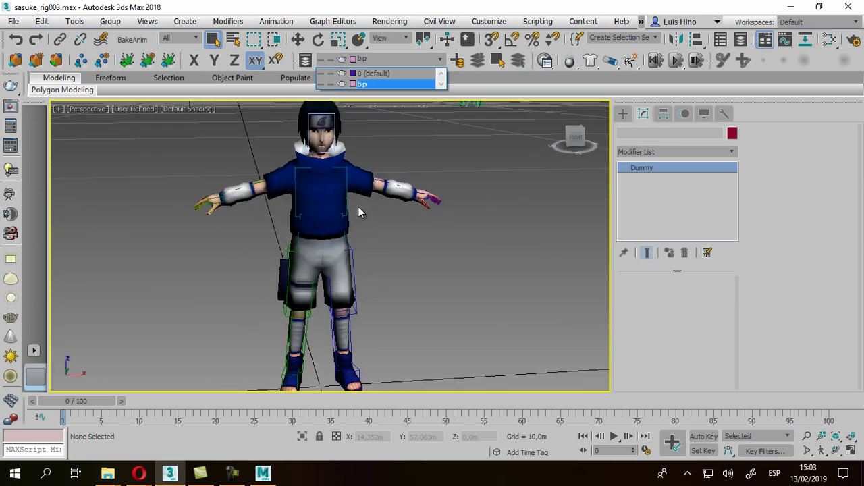
click(358, 212)
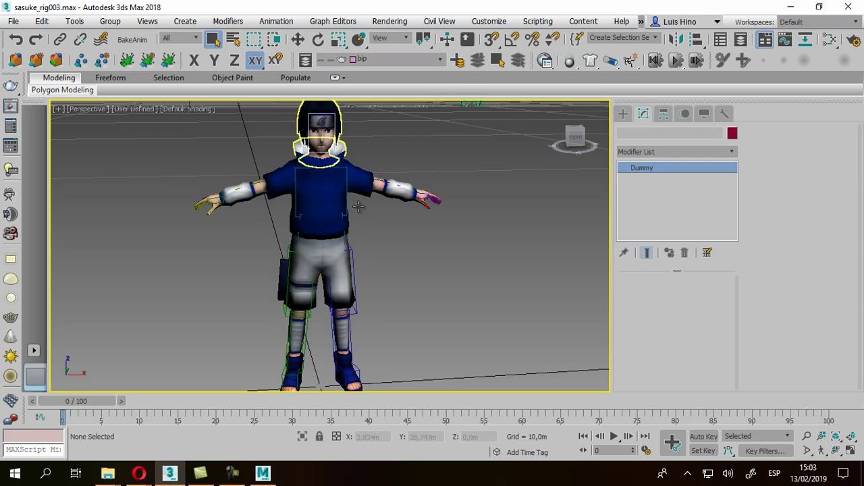
click(358, 206)
ctrl+click(358, 207)
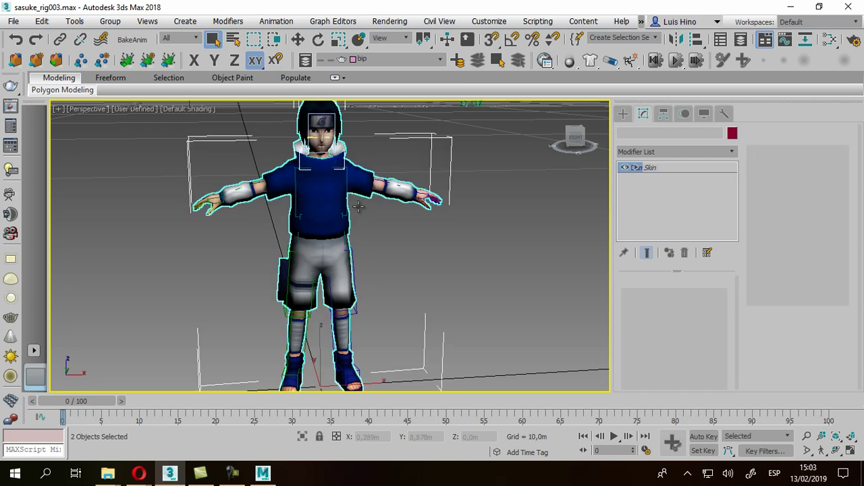
alt+middle_drag(357, 207, 358, 207)
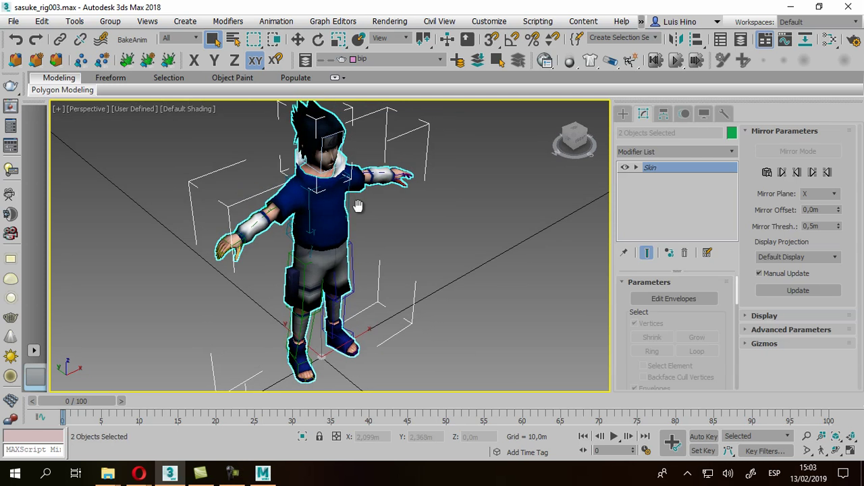
scroll(358, 207, up, 3)
scroll(357, 207, down, 3)
scroll(358, 206, up, 3)
scroll(358, 205, down, 1)
scroll(358, 207, up, 2)
scroll(358, 206, down, 1)
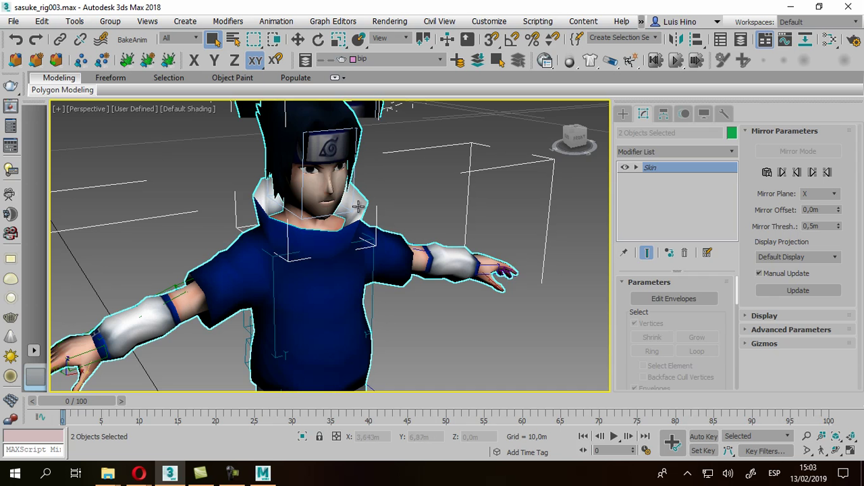
ctrl+click(358, 207)
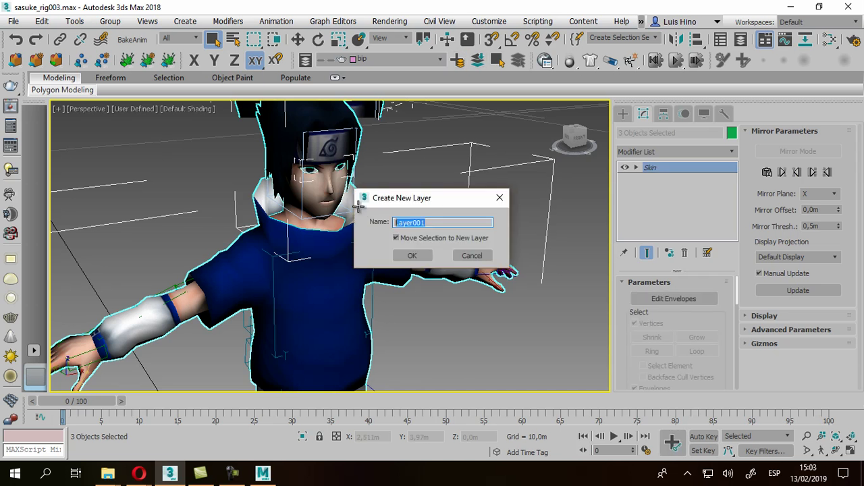
- Create a new layer named Geo containing the selected character meshes
text(Geo)
key(Return)
key(z)
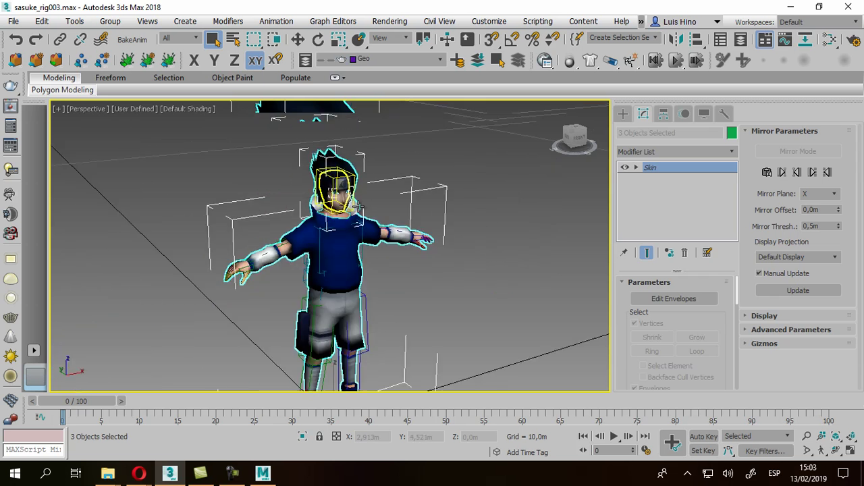
key(y)
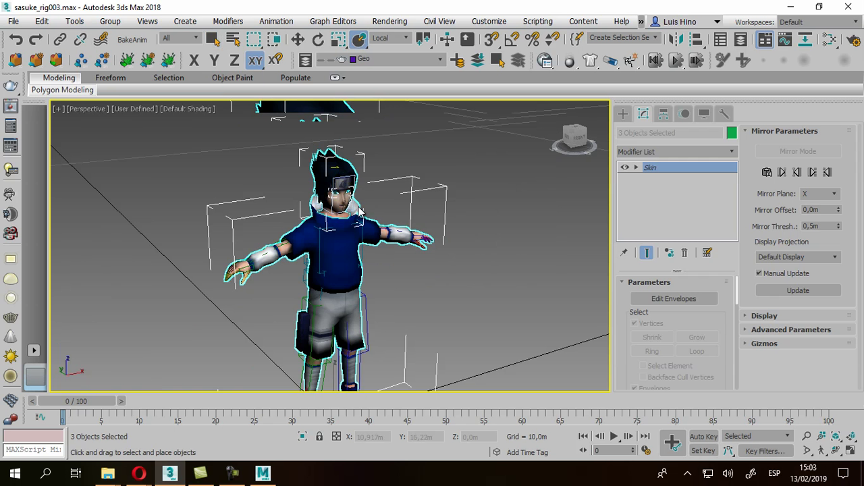
- Hide and unhide the Geo layer meshes, then view MotionBuilder's character animation options
key(alt+h)
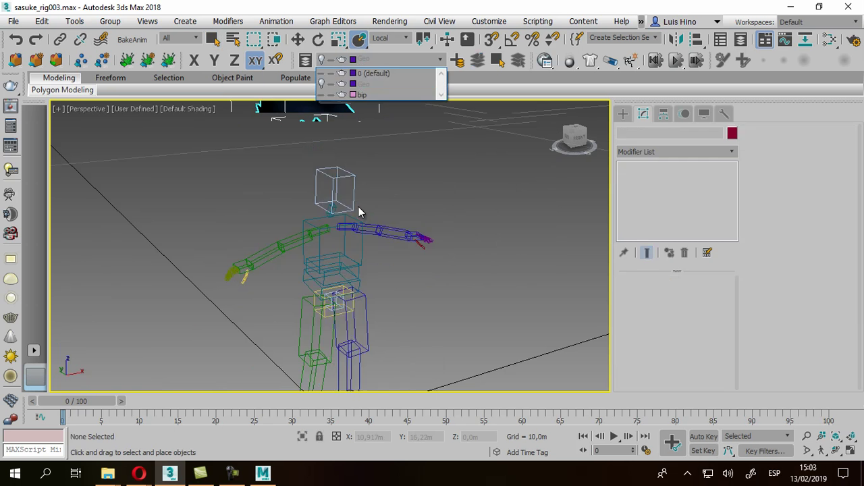
scroll(360, 212, down, 5)
scroll(359, 212, up, 2)
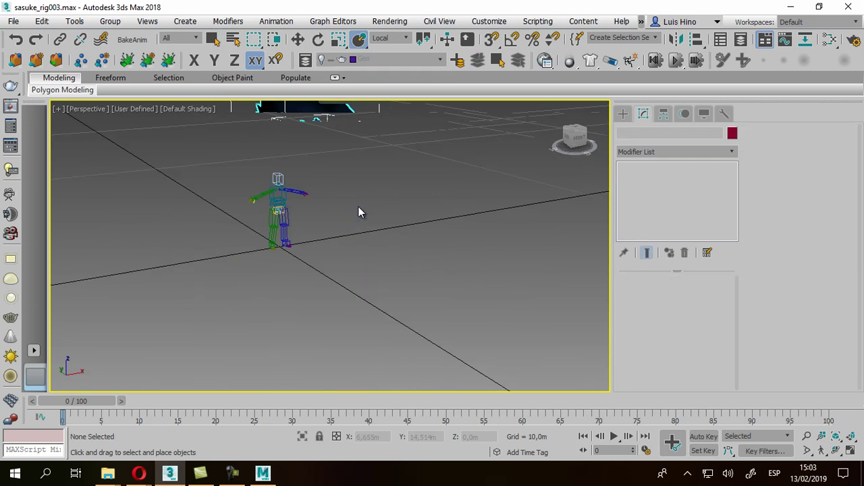
scroll(359, 212, up, 3)
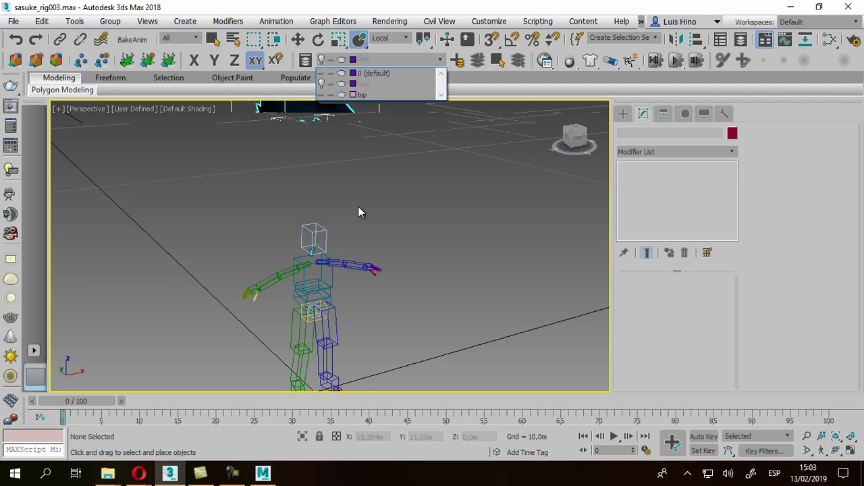
key(alt+u)
click(359, 212)
alt+middle_drag(359, 212, 359, 212)
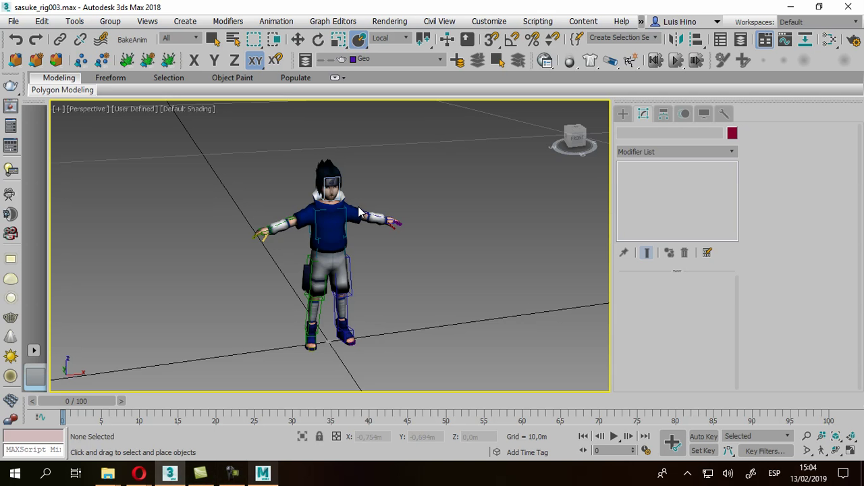
key(alt+Tab)
click(704, 55)
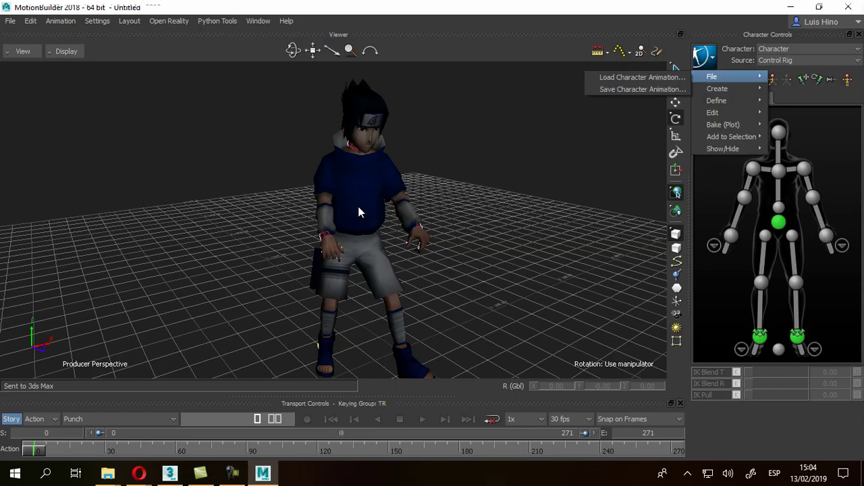
key(Escape)
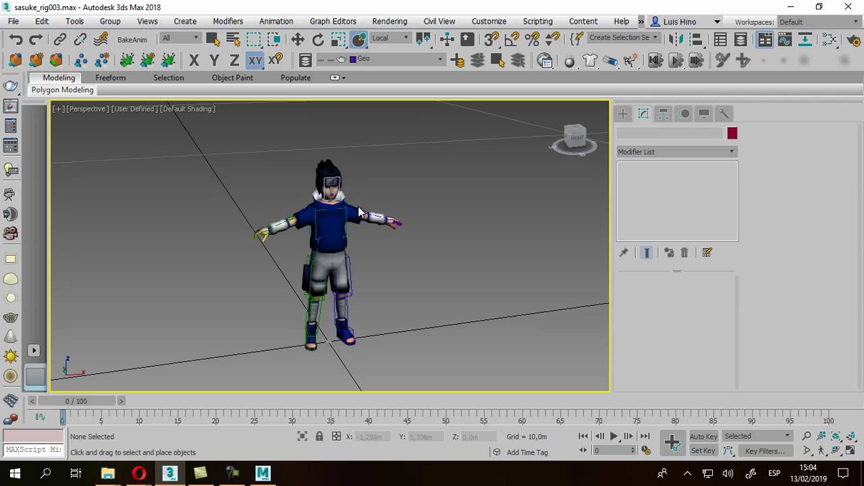
- Re-frame the character view and start a plain File > Import
scroll(357, 205, up, 1)
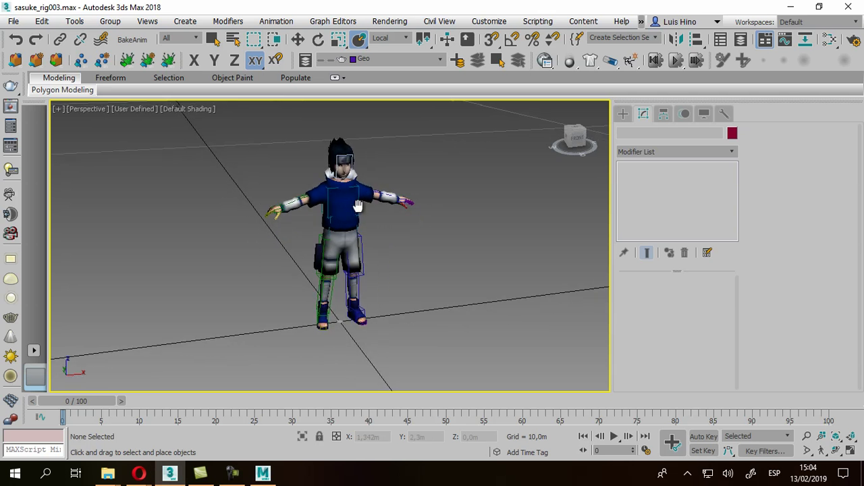
scroll(358, 206, up, 3)
scroll(358, 206, up, 1)
middle_drag(358, 206, 358, 213)
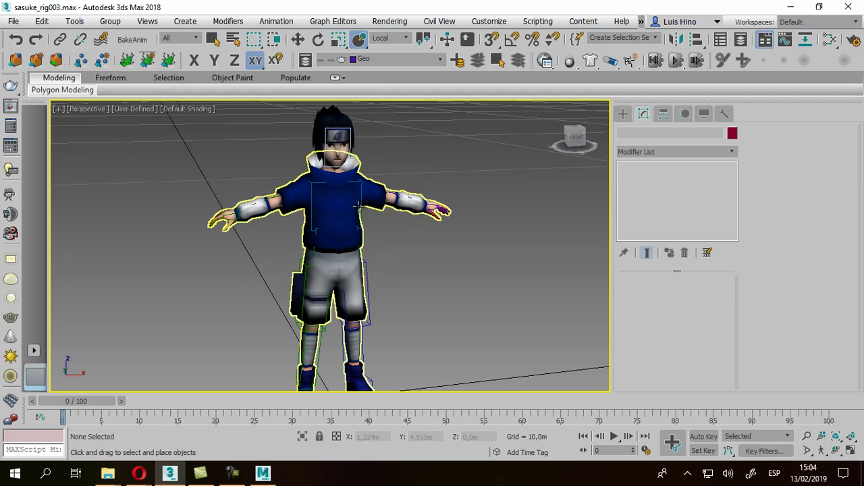
key(alt)
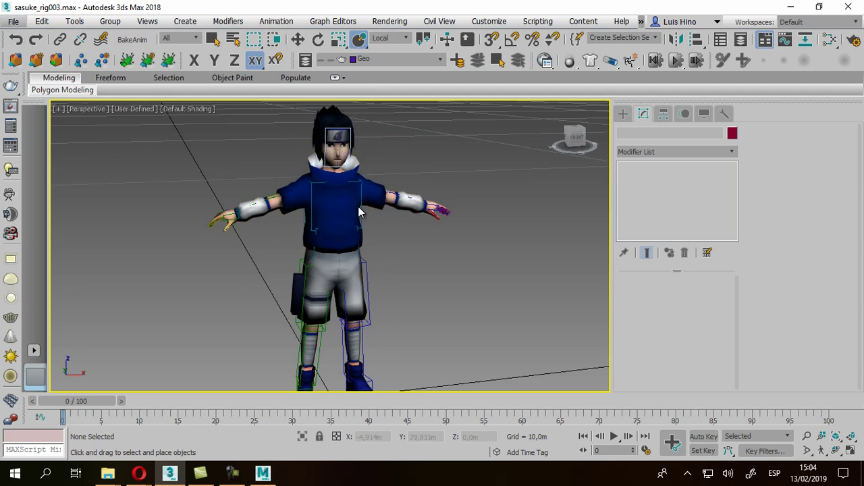
key(Down)
key(Down)
key(Down)
key(Down)
key(Up)
key(Up)
key(Up)
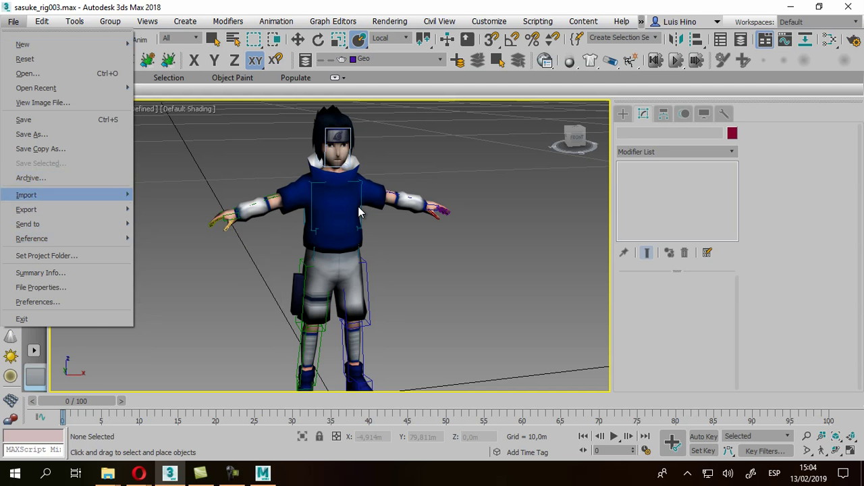
key(Right)
key(Down)
key(Down)
key(Up)
key(Up)
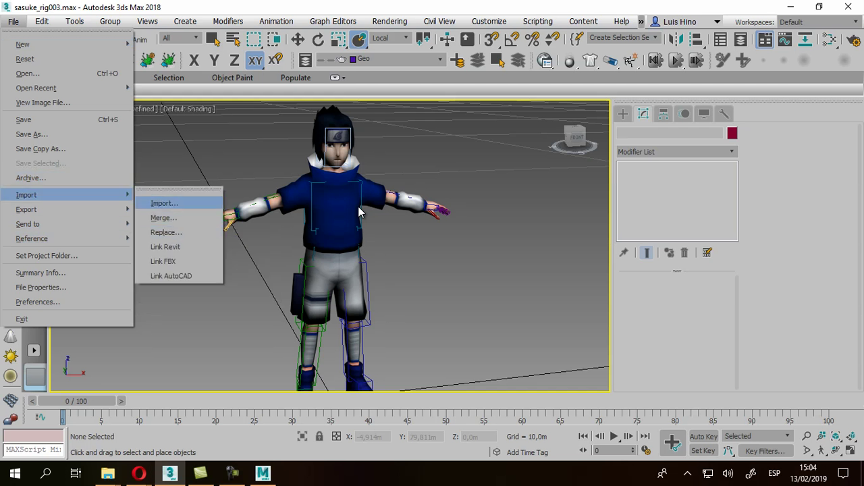
key(Down)
key(Up)
key(Escape)
key(Escape)
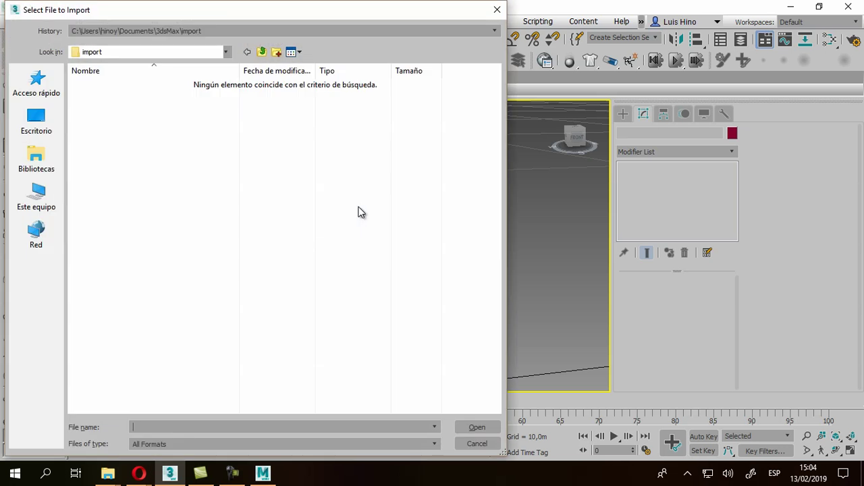
- Browse Quick Access to the Descargas folder and select the Animacion de Sasuke file
key(shift+Tab)
key(Up)
key(Down)
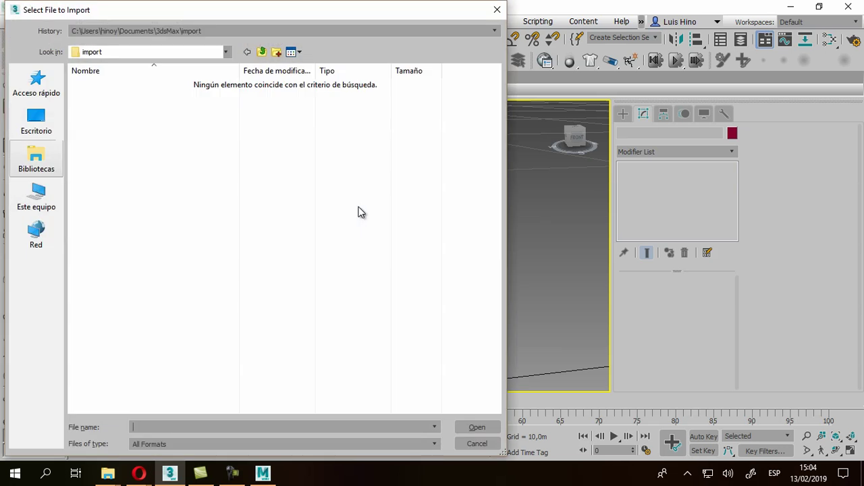
key(Up)
key(Up)
key(Tab)
key(Right)
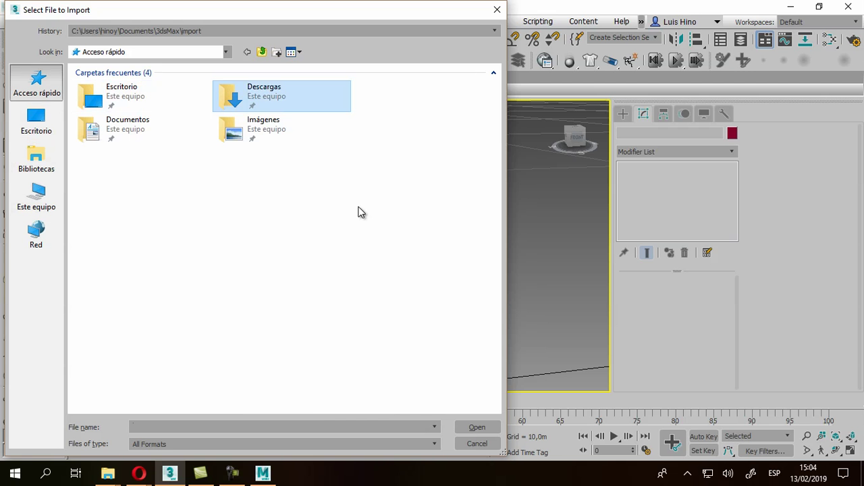
key(Return)
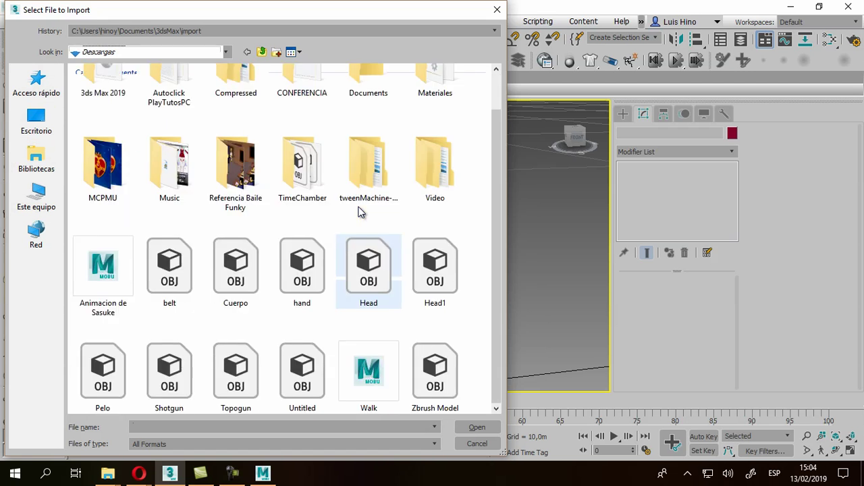
key(Right)
key(Down)
key(Left)
key(Left)
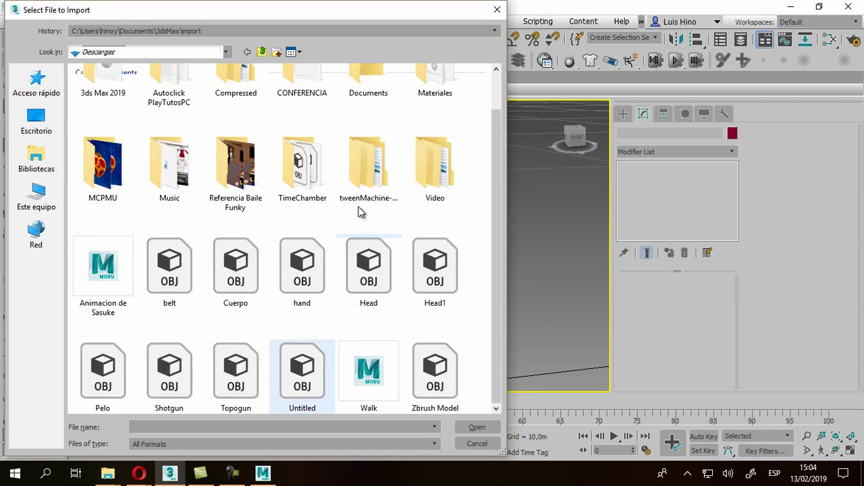
key(Up)
key(Left)
key(Left)
key(Left)
- Import the chosen file and set FBX File content to Update animation
key(Return)
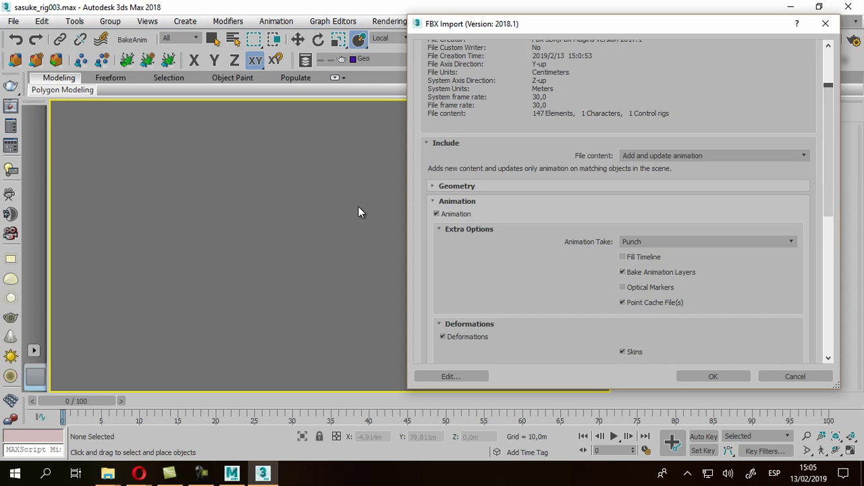
key(alt+Down)
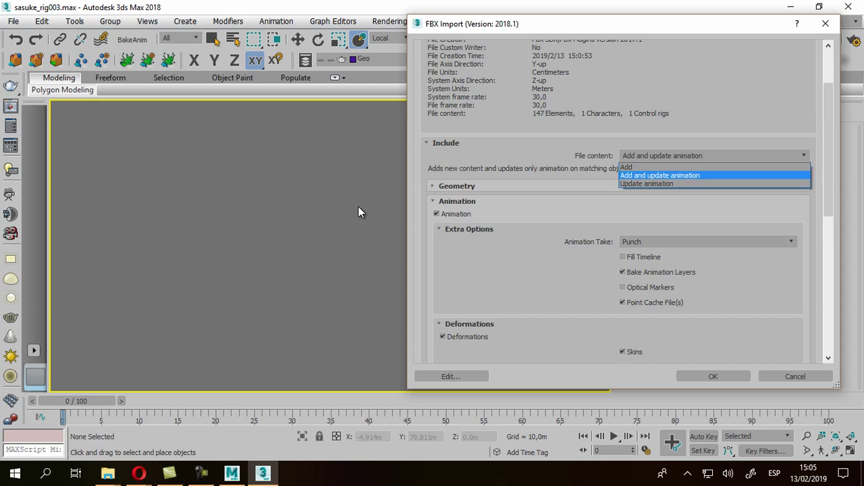
key(Down)
key(Up)
key(Up)
key(Down)
key(Down)
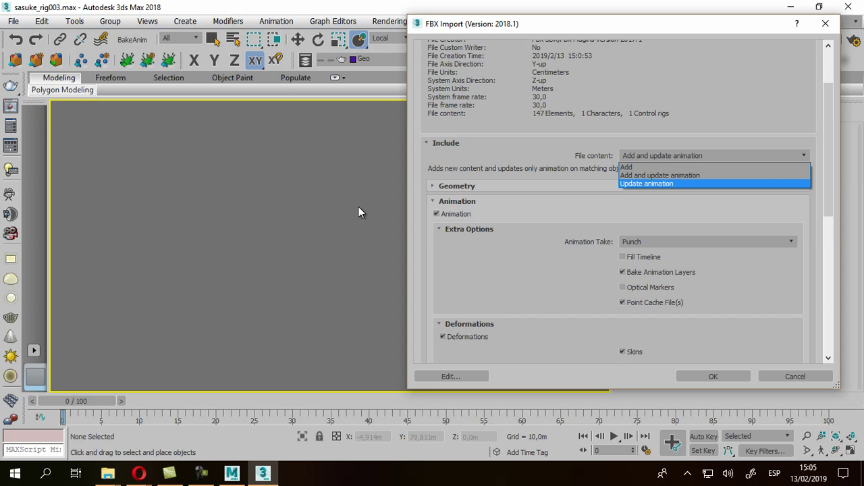
key(Return)
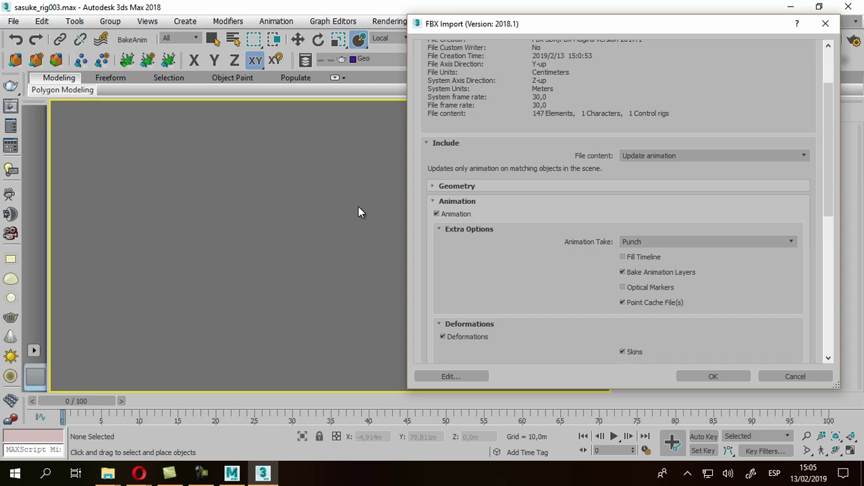
- Keep Punch selected as the animation take to import
key(alt+Down)
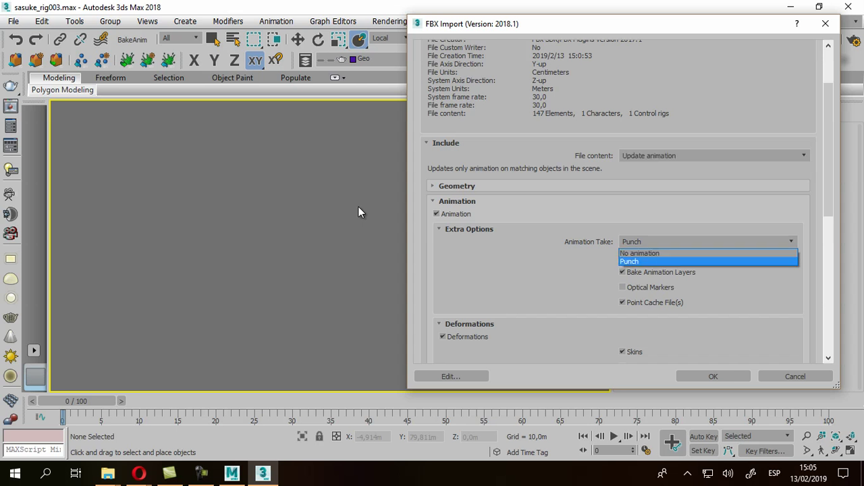
key(Up)
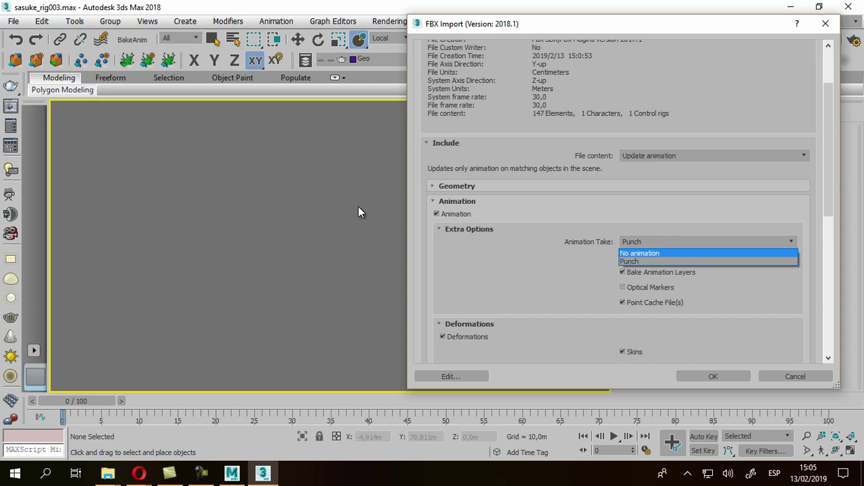
key(Down)
key(Up)
key(Down)
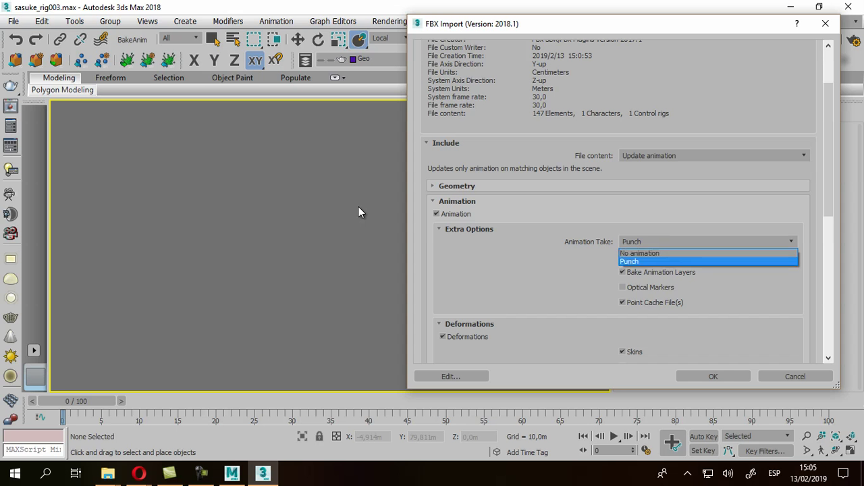
key(Return)
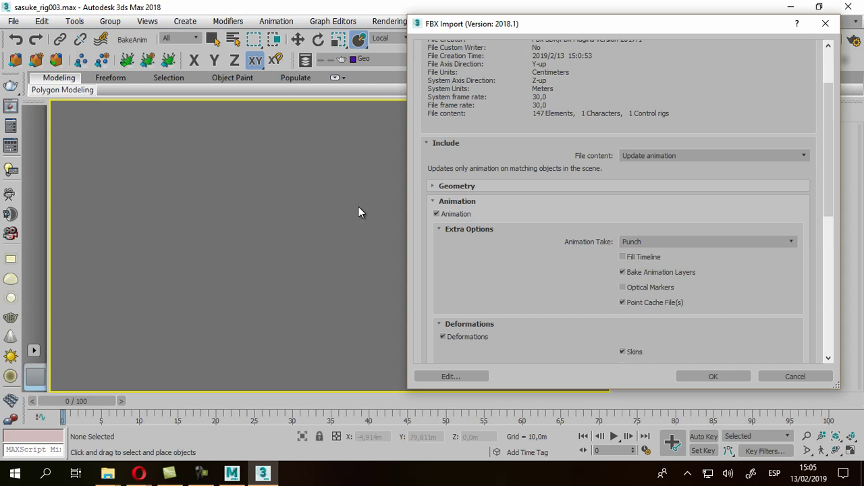
scroll(357, 213, down, 1)
- Enable Fill Timeline, keep Bone conversion on Leave as bones, and run the FBX import
key(Tab)
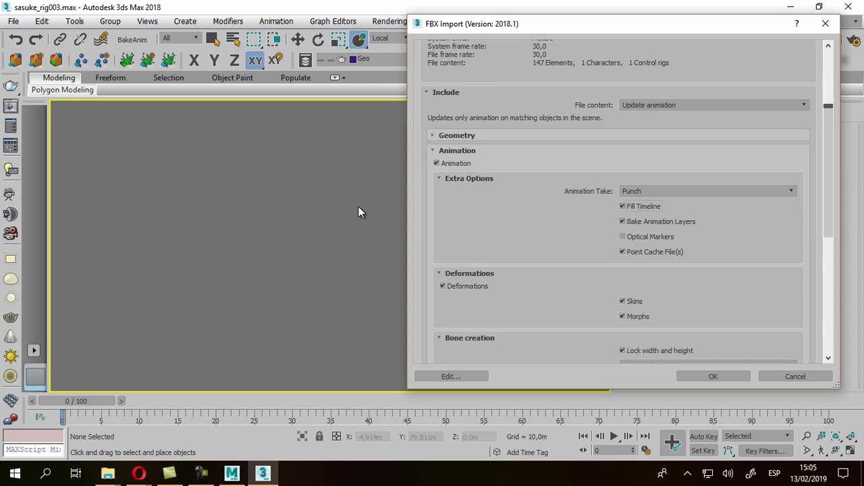
scroll(358, 213, down, 1)
scroll(358, 213, down, 1)
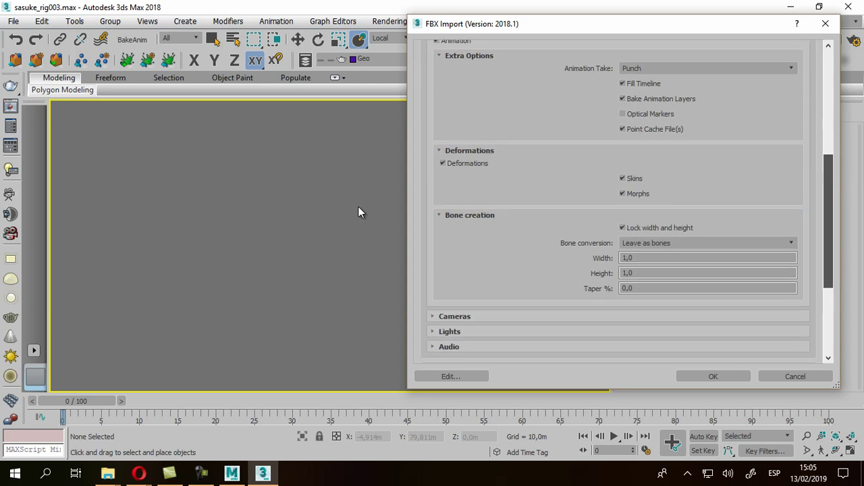
scroll(358, 212, down, 1)
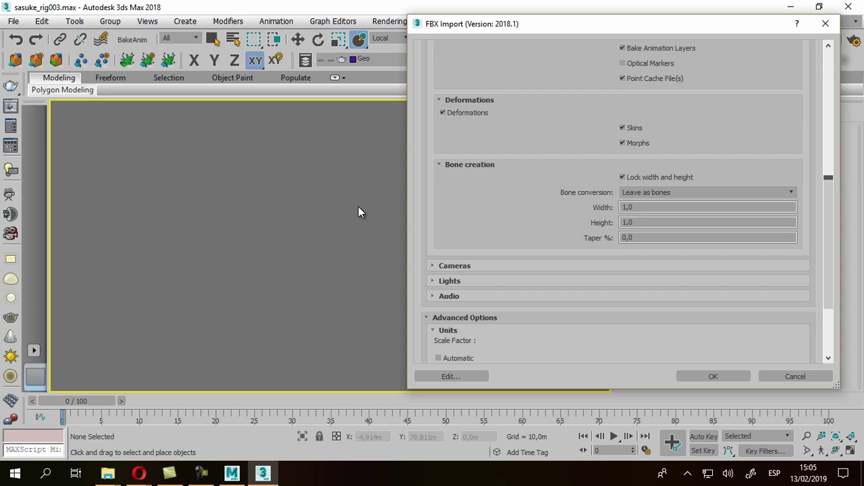
key(alt+Down)
key(Down)
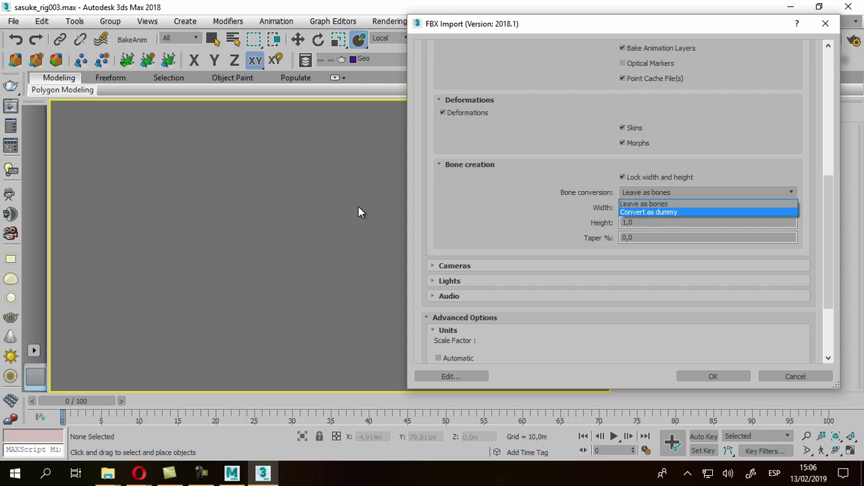
key(Up)
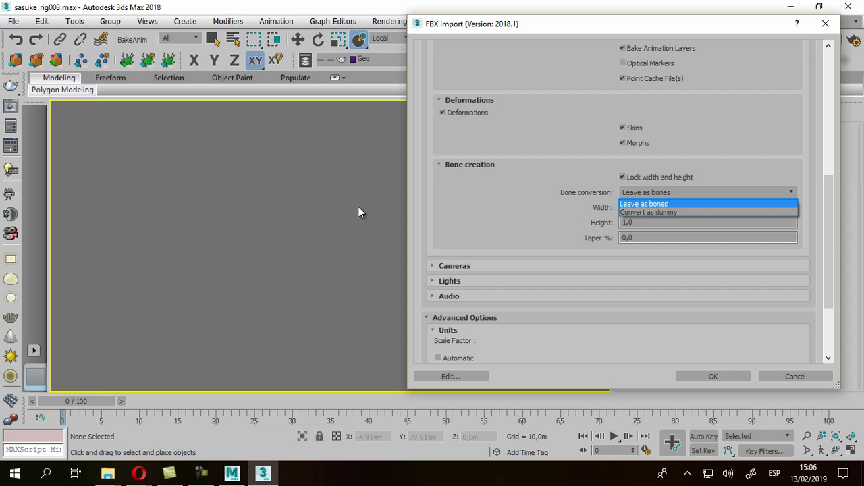
key(Return)
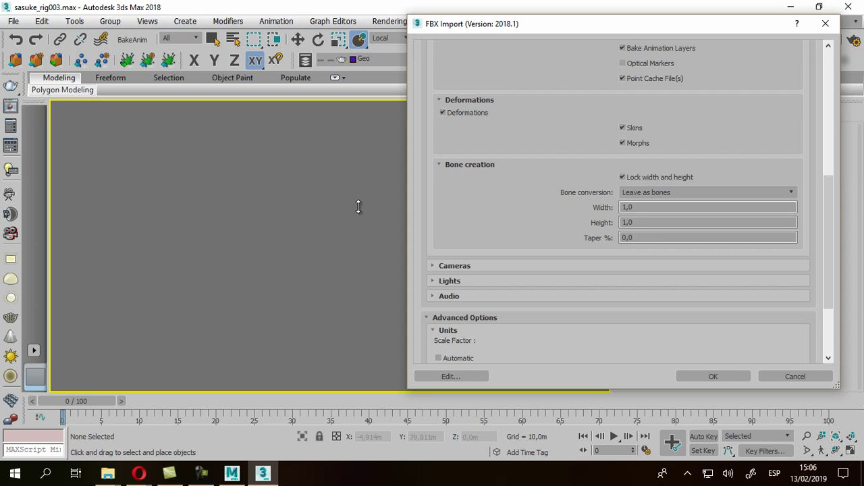
key(Tab)
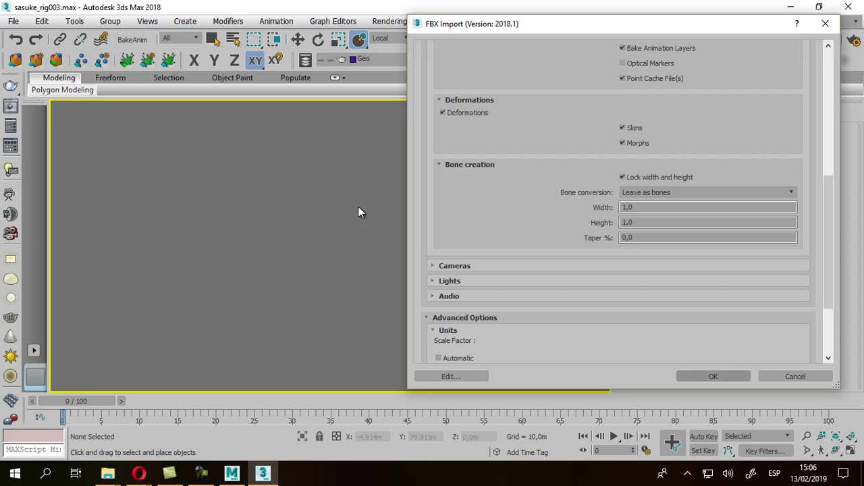
key(Return)
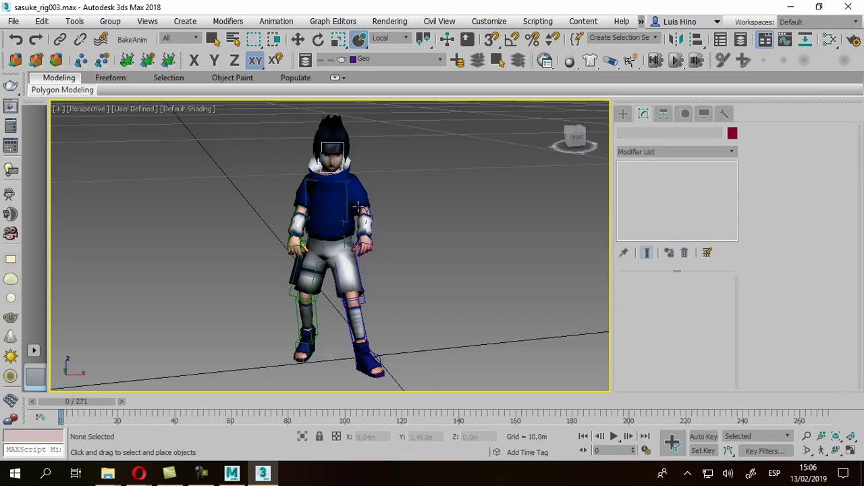
- Play the imported punch on the Sasuke rig from a lower orbit, then stop it
alt+middle_drag(359, 213, 359, 213)
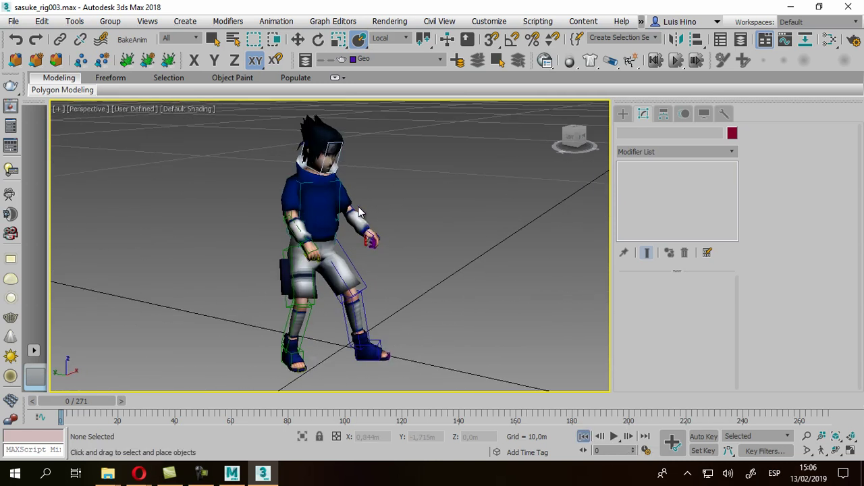
key(slash)
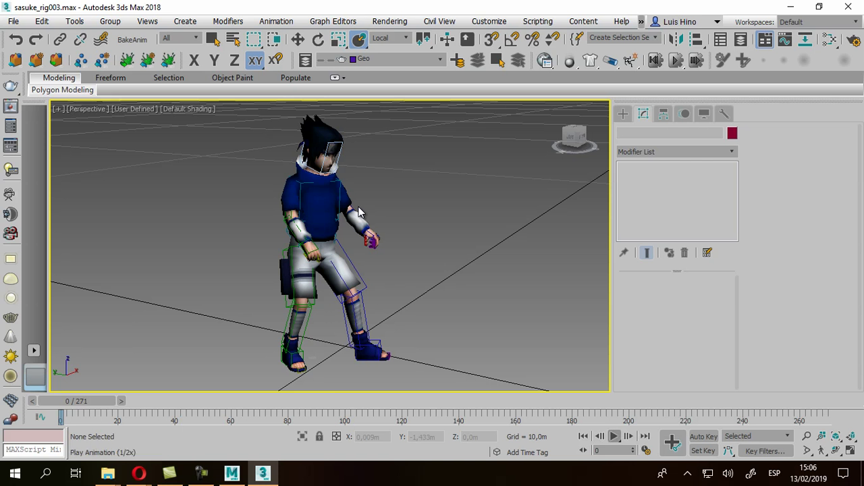
scroll(359, 213, down, 2)
alt+middle_drag(359, 212, 359, 213)
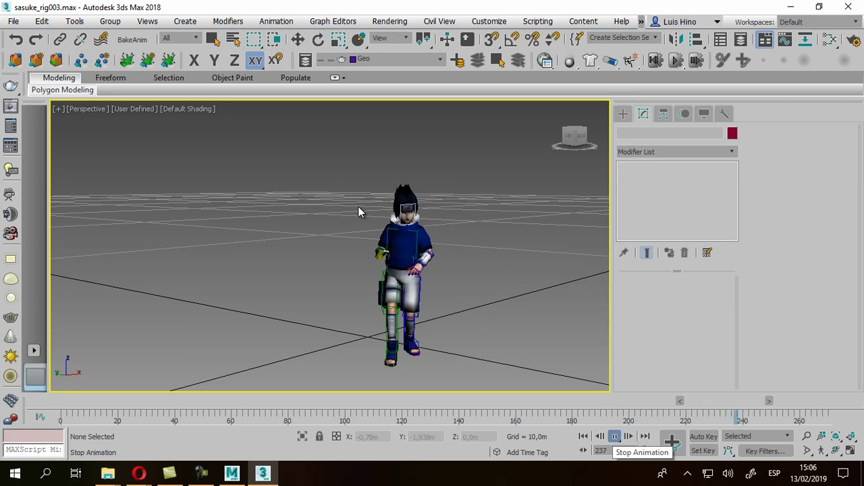
key(y)
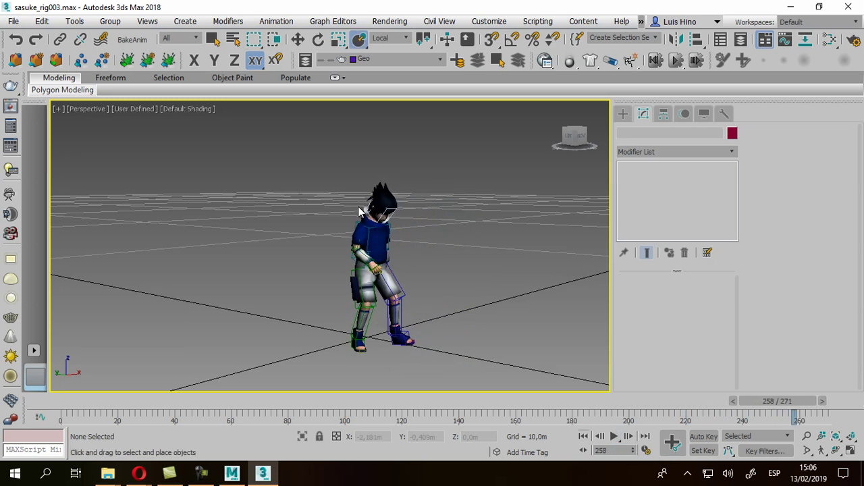
key(alt+Tab)
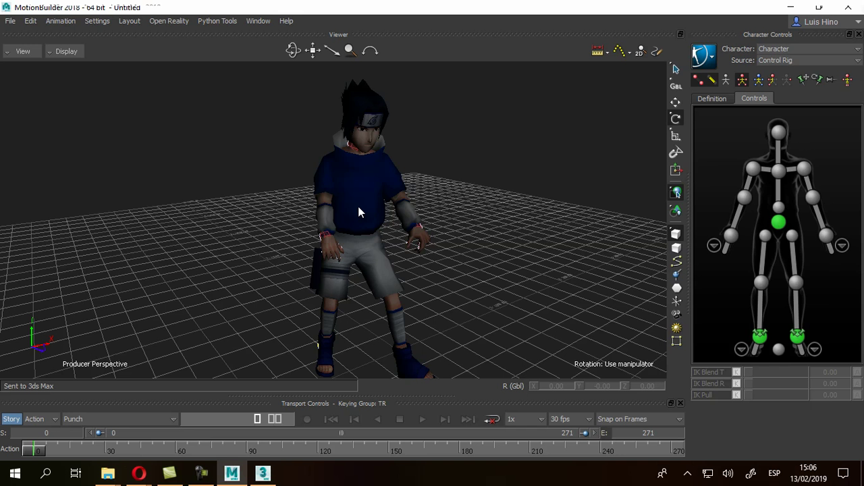
- Play the MotionBuilder Punch take twice, stopping at frame 97, then head back toward 3ds Max
key(space)
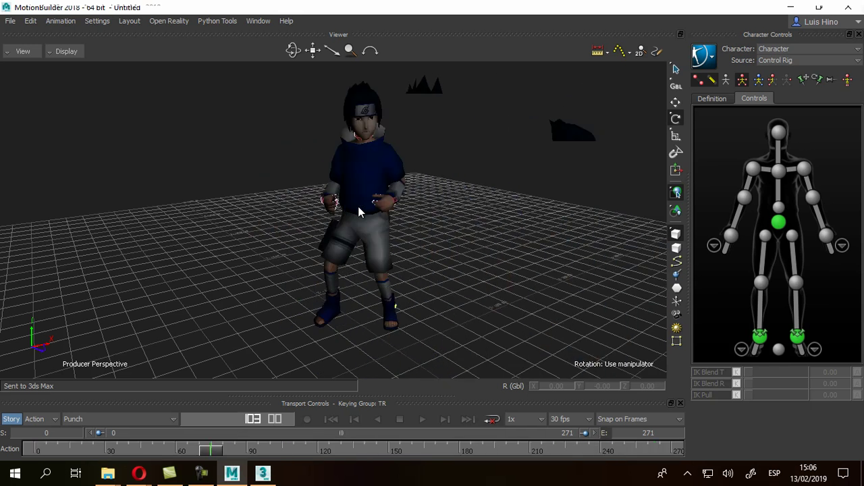
key(space)
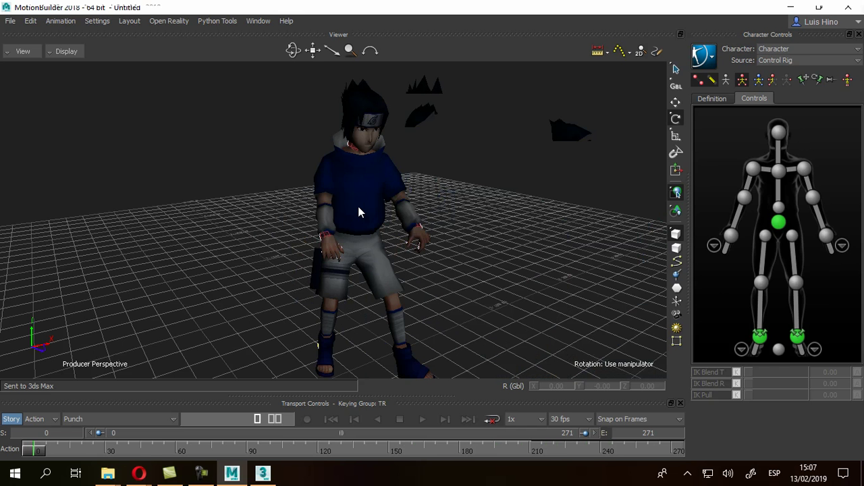
key(space)
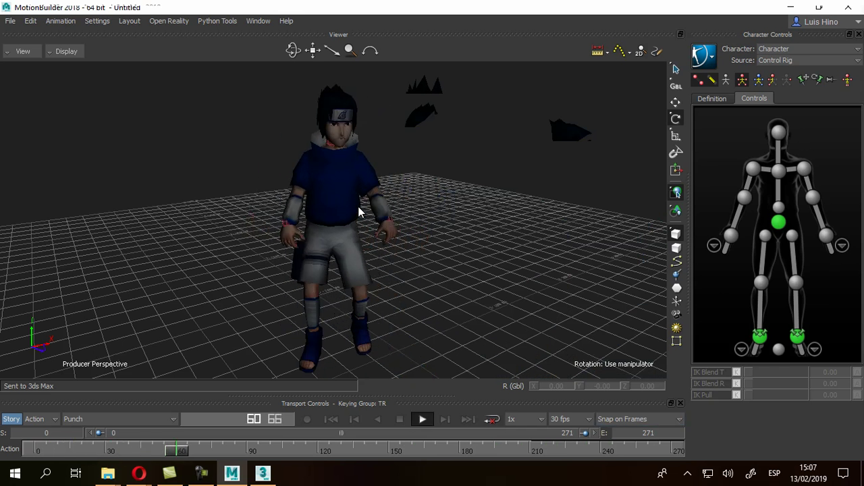
key(space)
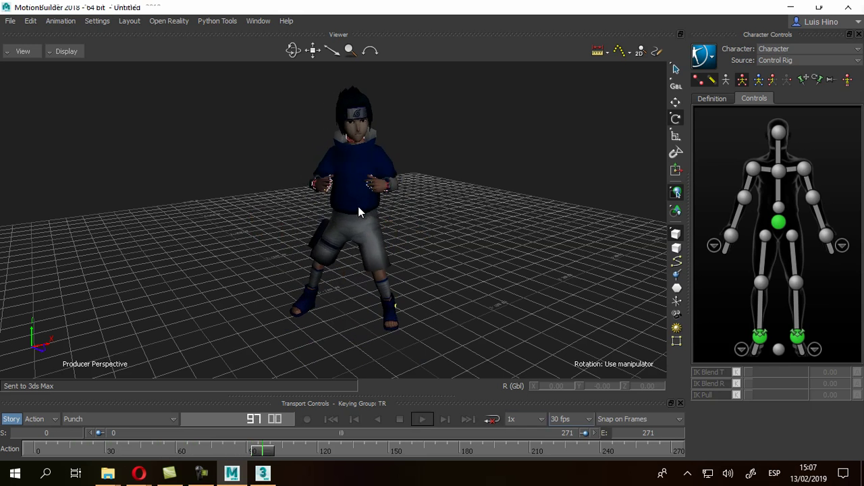
key(alt+Tab)
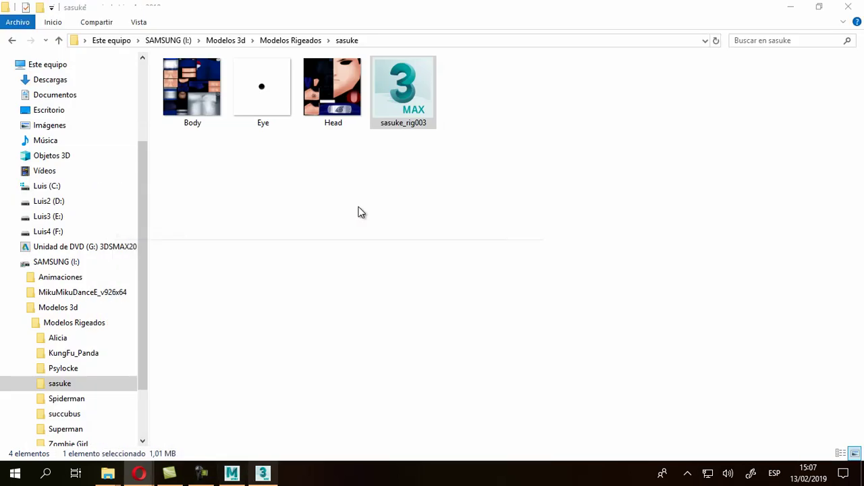
key(alt+Tab)
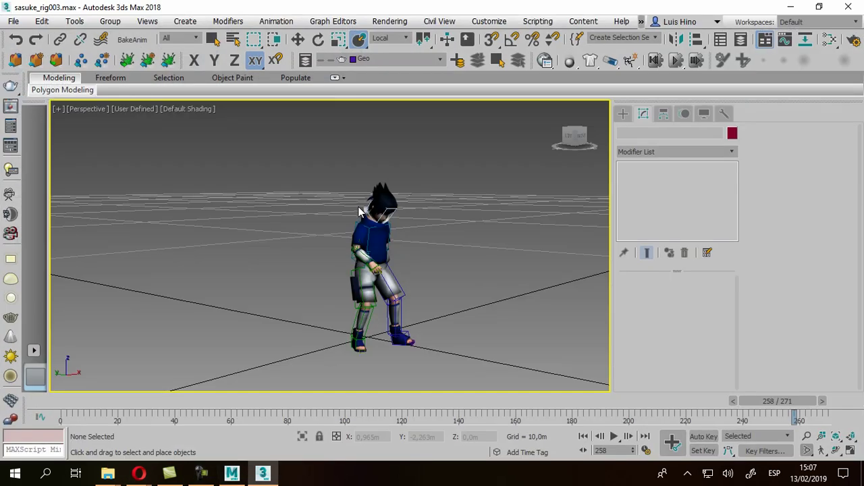
- Check Time Configuration, then replay the punch from frame 0 and stop at frame 92
key(alt+t)
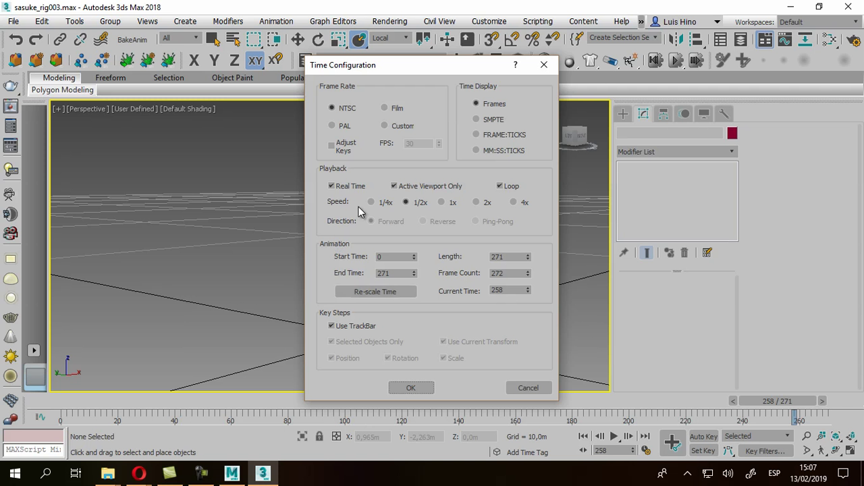
key(Return)
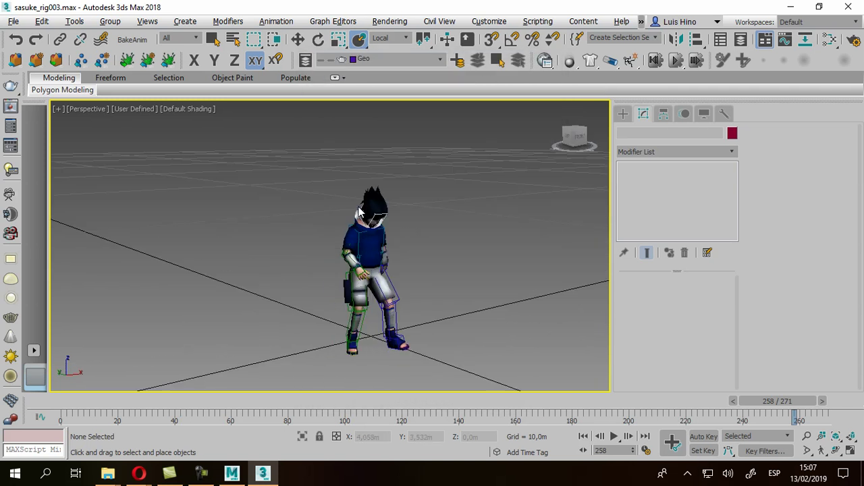
key(Home)
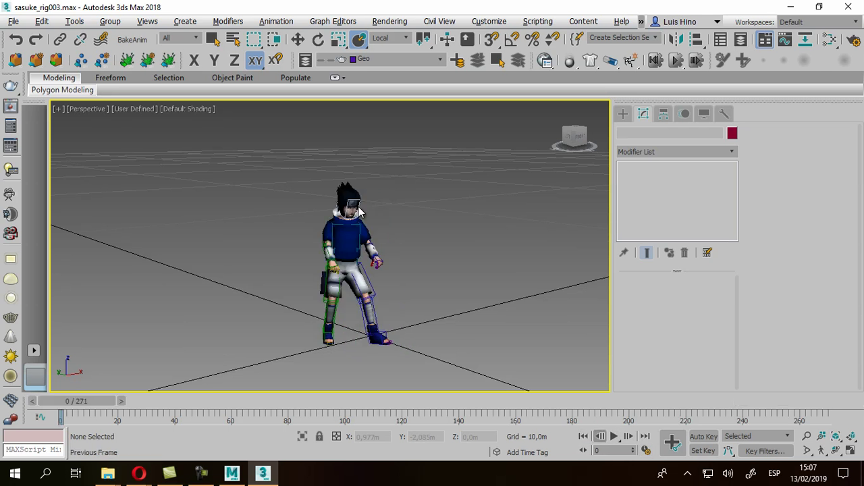
click(614, 436)
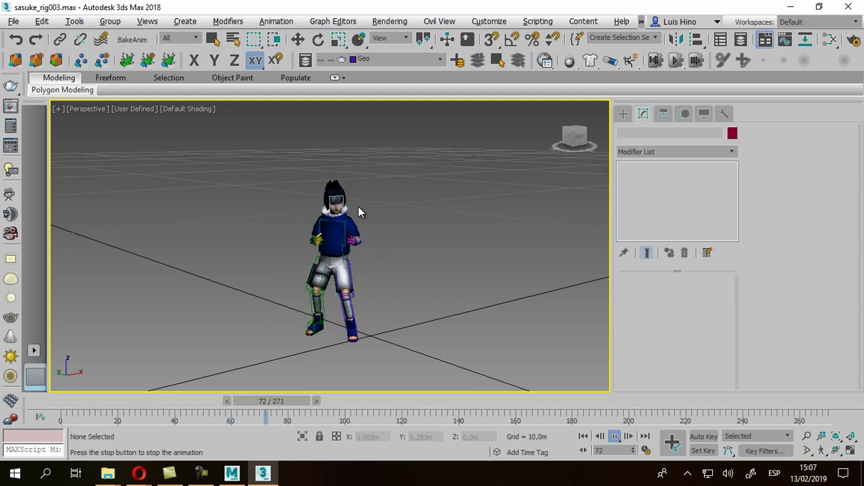
key(/)
key(y)
alt+middle_drag(358, 212, 358, 207)
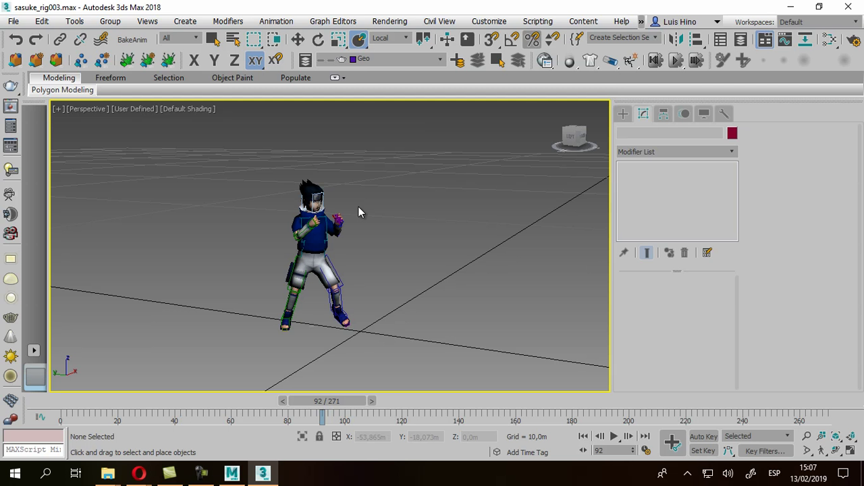
- Dismiss the open Customize menu and release menu-bar keyboard focus
key(Return)
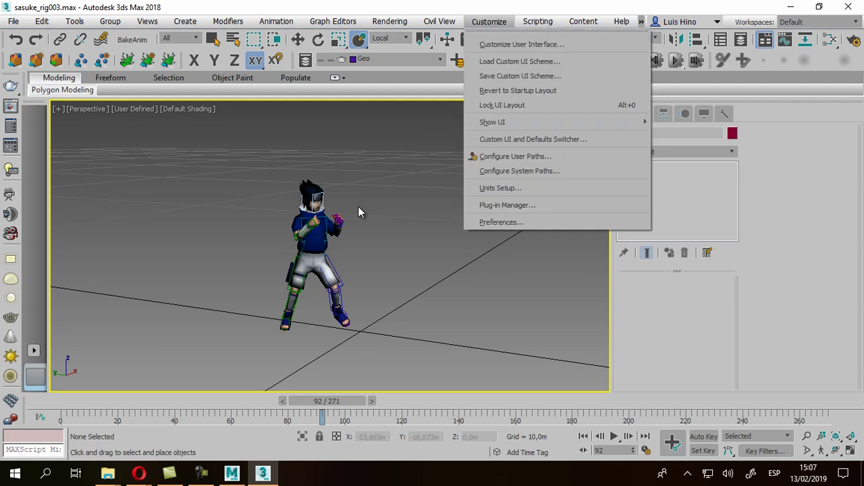
key(Escape)
key(Left)
key(Left)
key(Left)
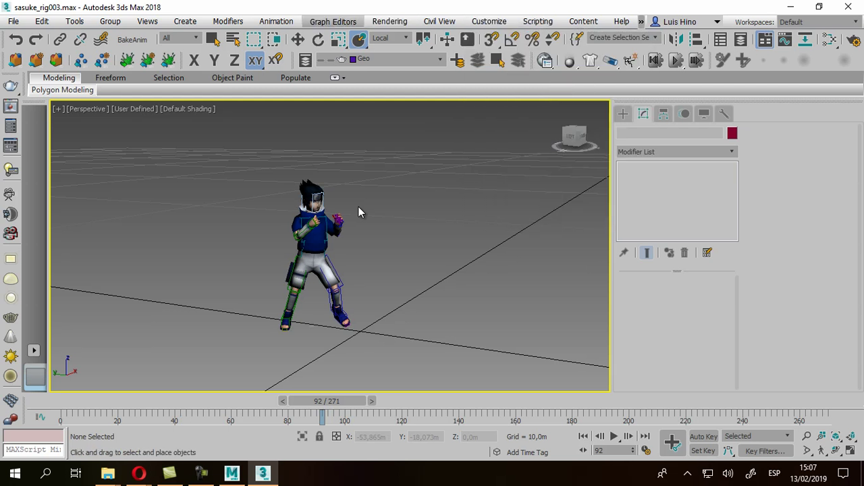
key(Escape)
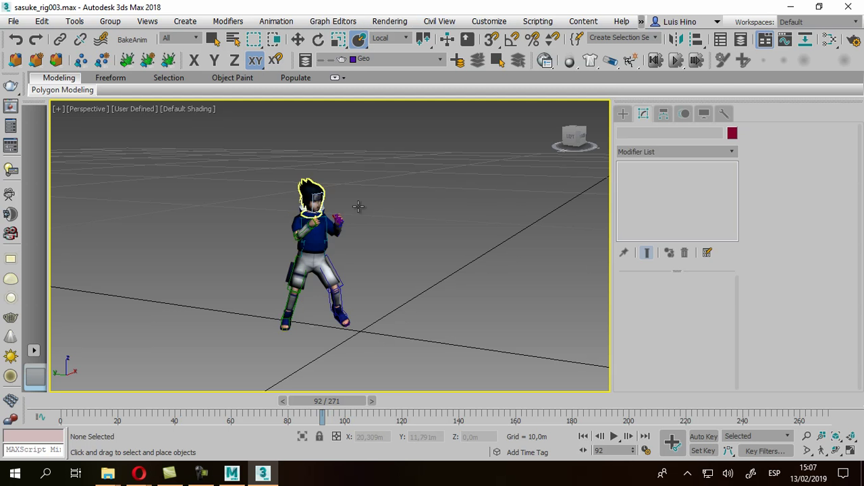
click(359, 207)
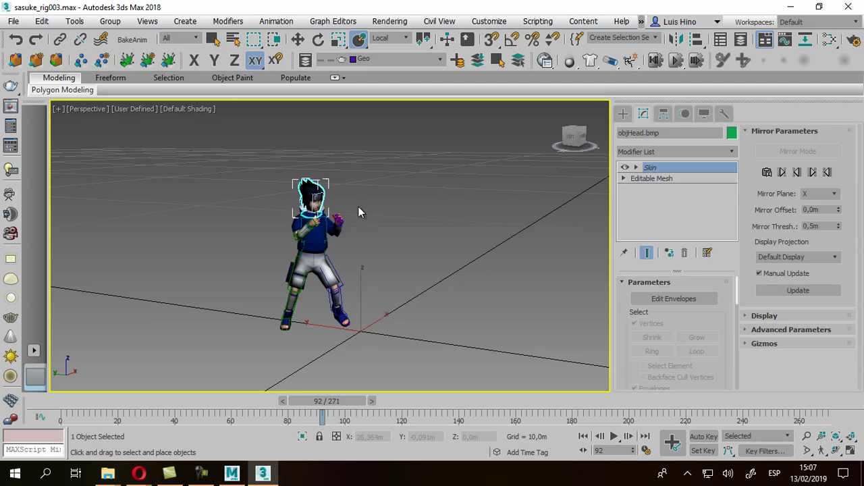
click(358, 207)
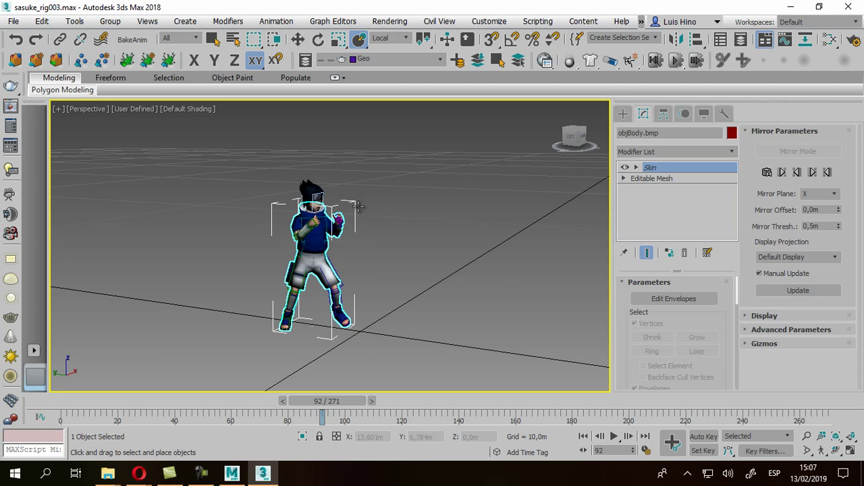
click(358, 212)
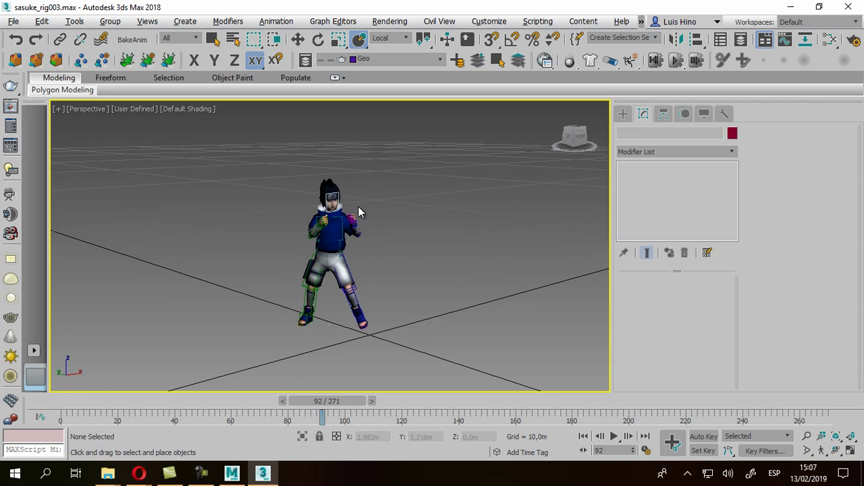
scroll(359, 212, up, 3)
scroll(359, 212, down, 3)
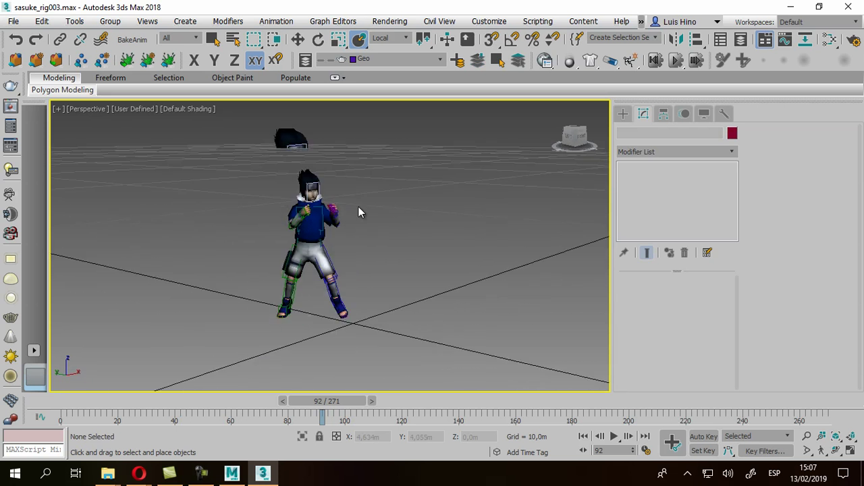
scroll(359, 212, up, 2)
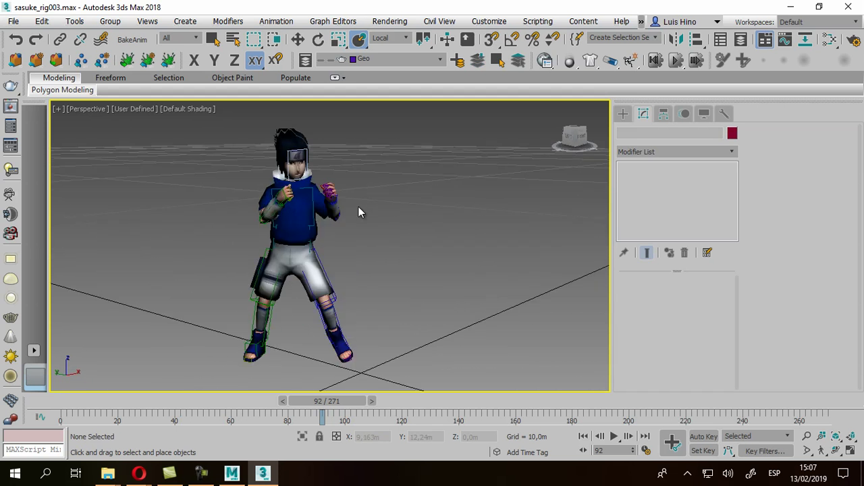
key(alt)
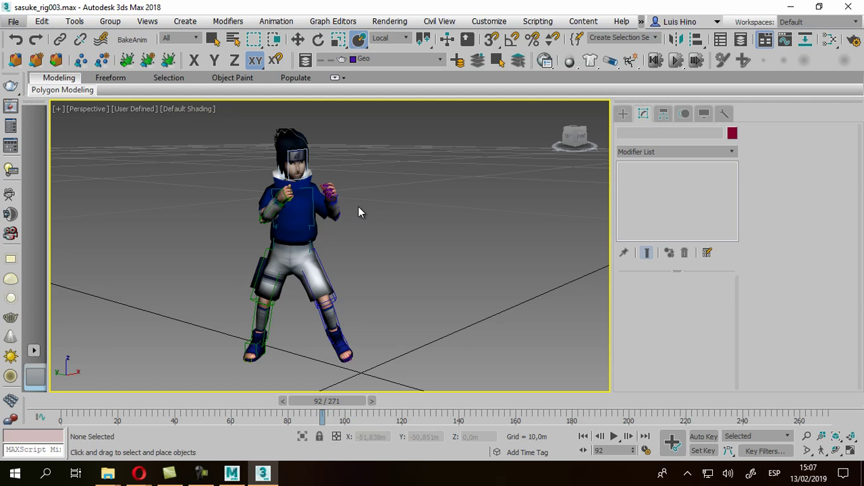
click(359, 212)
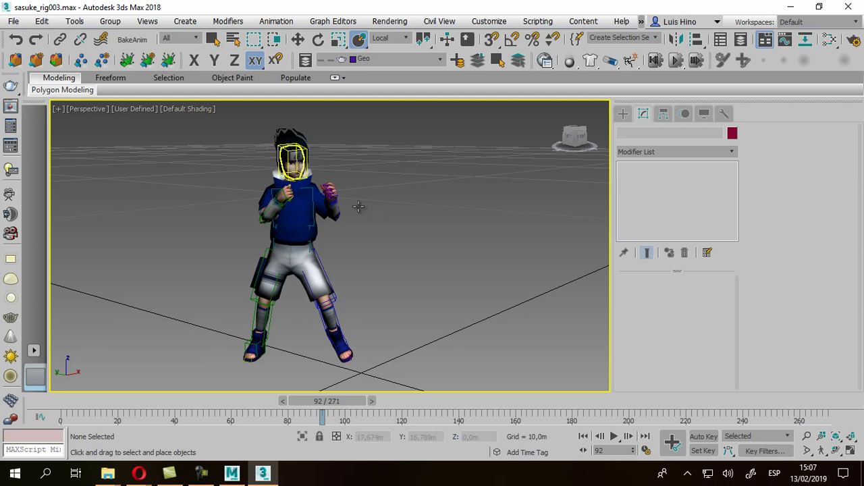
- Select Bip01 Head, then Bip01 Spine2, then zoom in and select Bip01 L Hand
click(358, 207)
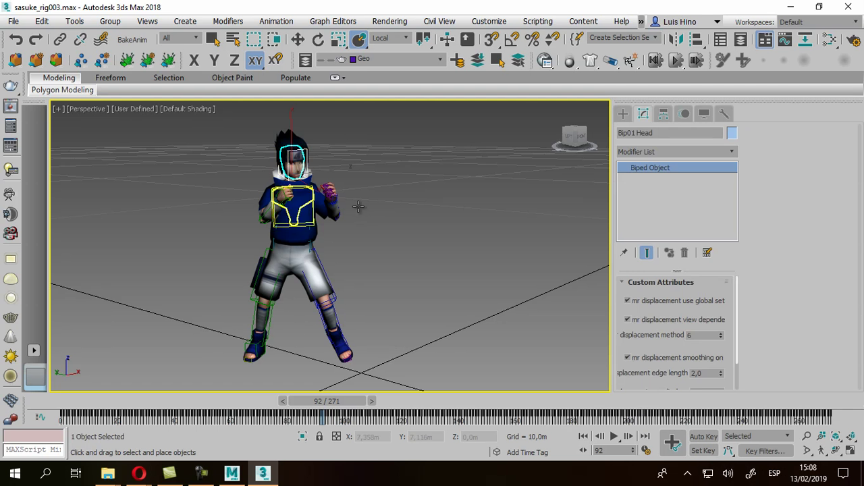
click(358, 206)
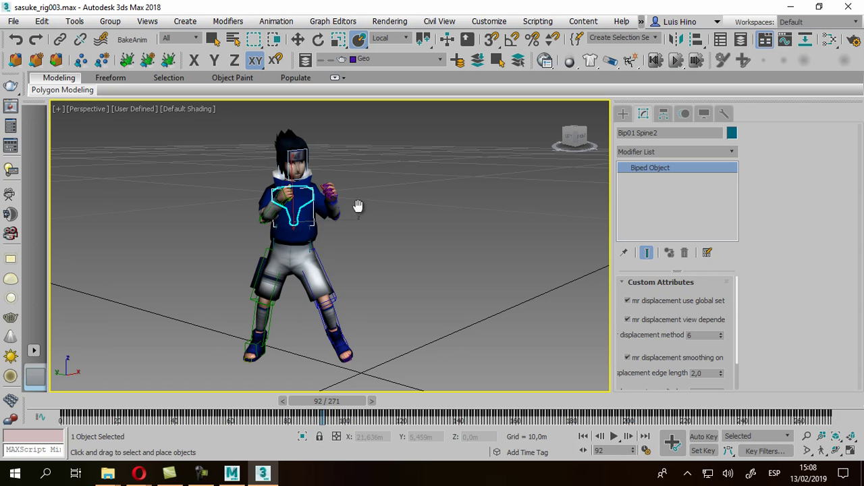
alt+middle_drag(358, 213, 359, 206)
scroll(358, 212, up, 4)
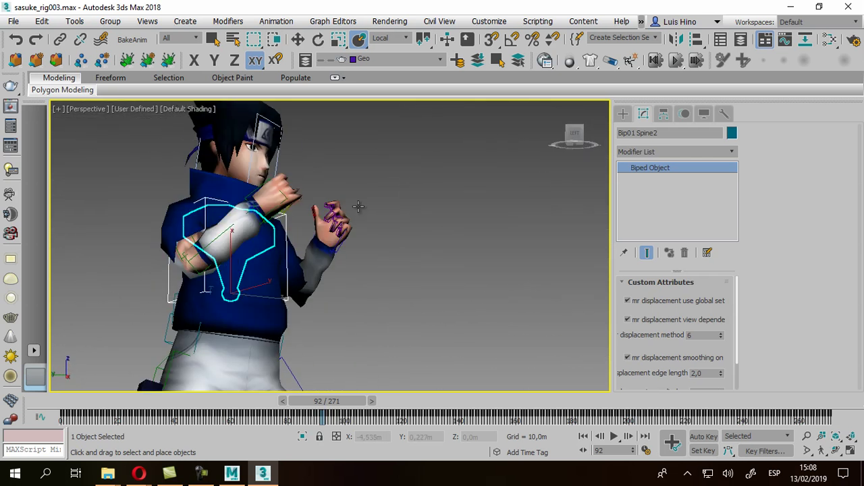
click(358, 207)
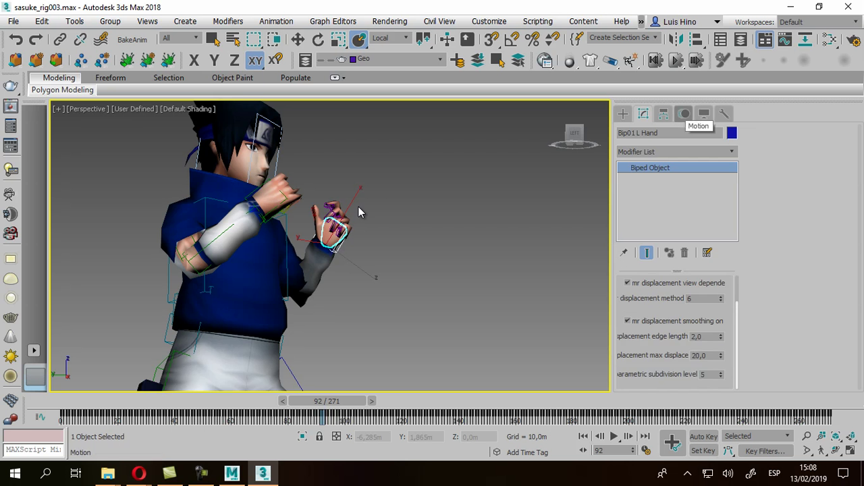
- Show Bip01 L Hand's Motion panel and step the punch to frame 71
click(684, 114)
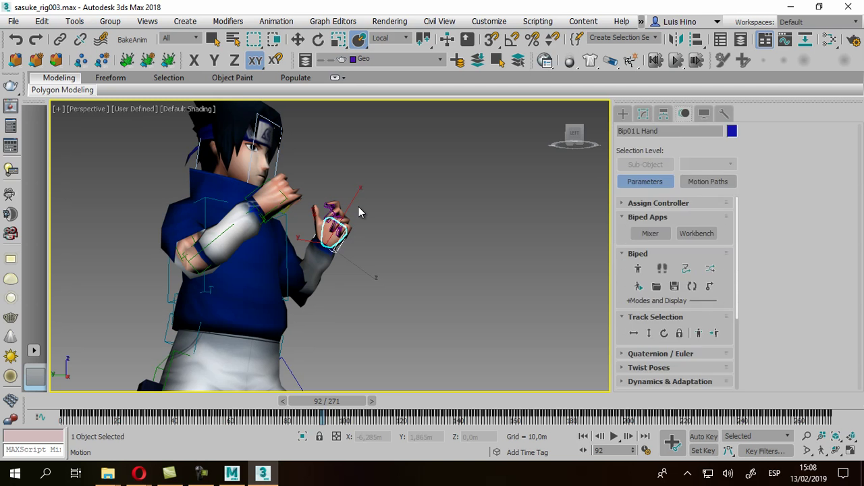
key(shift+z)
key(shift+z)
key(shift+z)
key(shift+z)
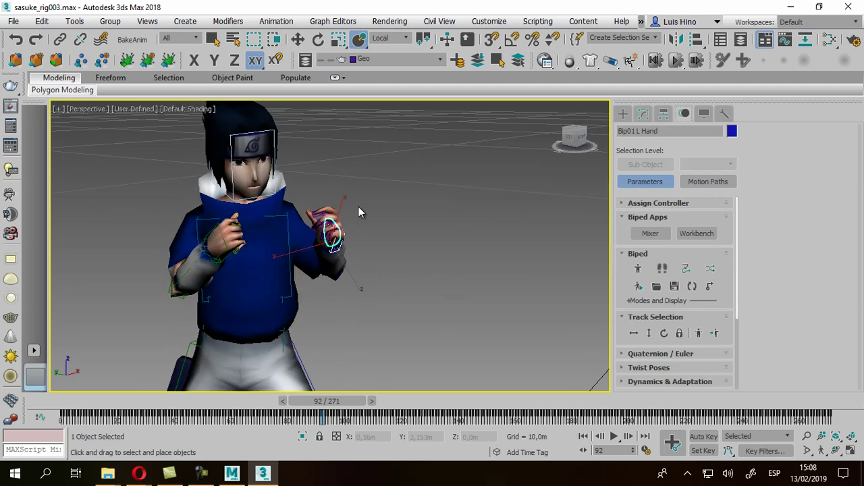
drag(327, 401, 155, 401)
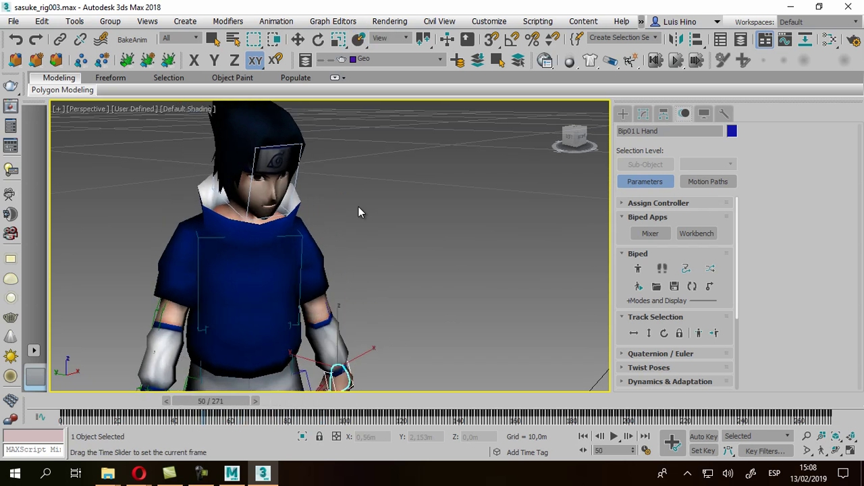
key(period)
key(period)
key(period)
key(period)
key(period)
key(period)
key(period)
key(period)
key(period)
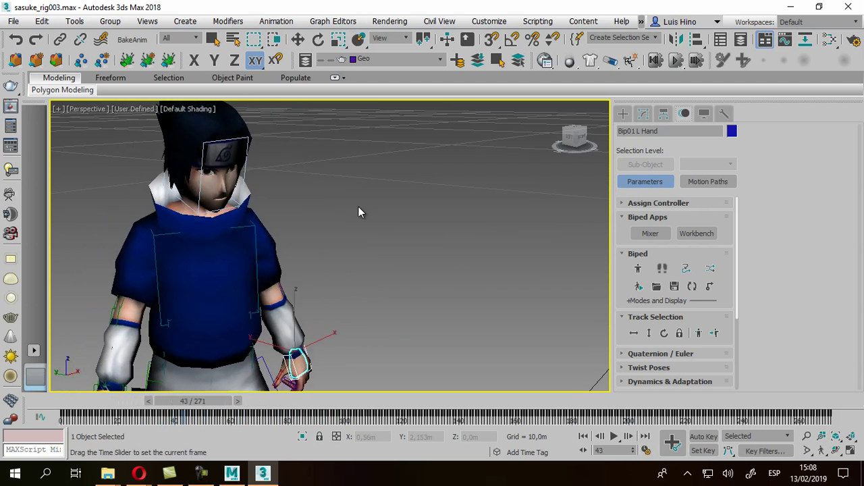
key(period)
key(period)
key(period)
key(period)
key(period)
key(period)
key(period)
key(period)
key(period)
key(period)
key(period)
key(period)
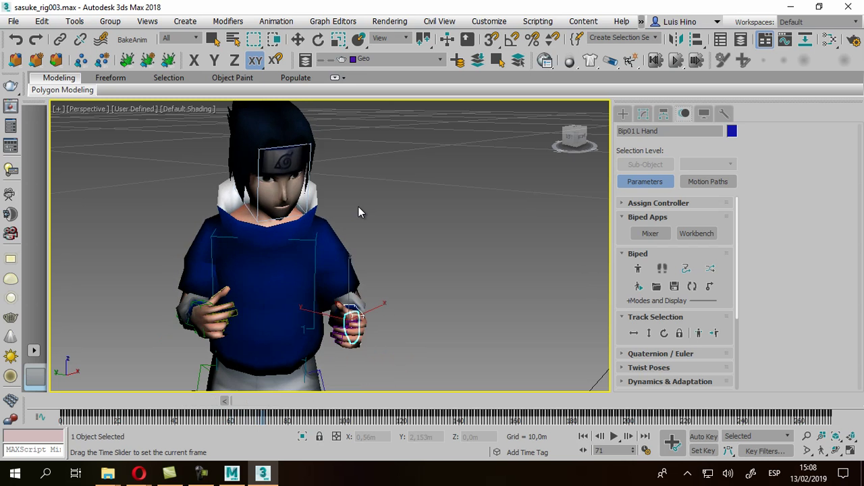
key(period)
key(period)
key(period)
key(comma)
key(comma)
key(comma)
key(e)
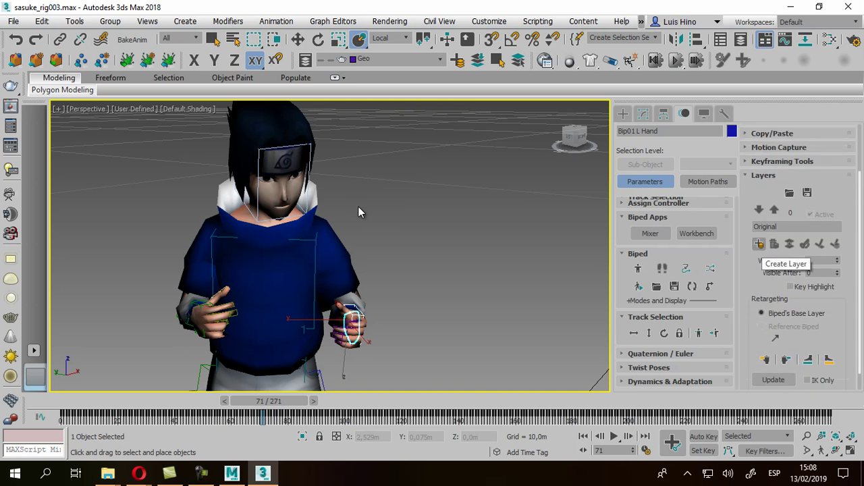
- Create animation layer Layer 1 at frame 0 and switch to the Move tool
key(Home)
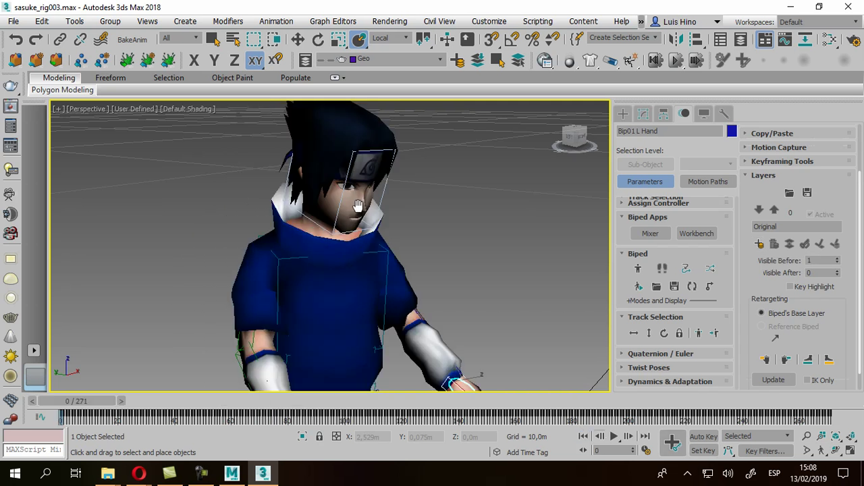
click(759, 244)
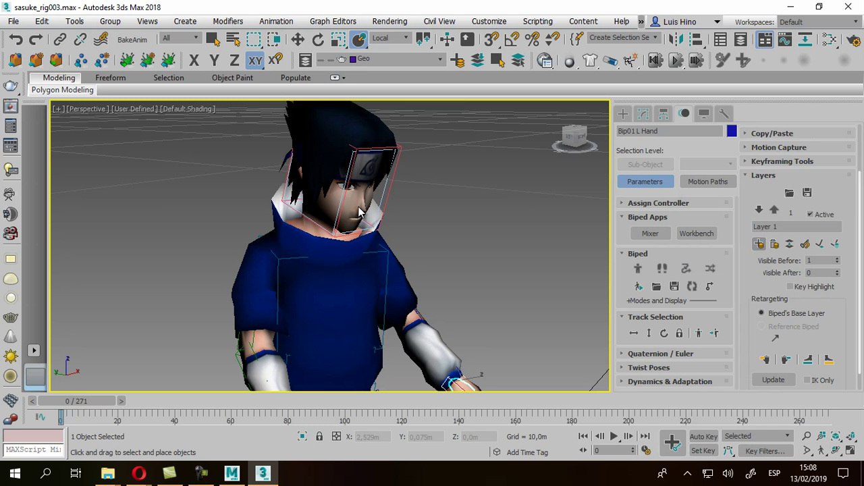
mouse_move(360, 212)
alt+middle_down()
mouse_move(357, 205)
mouse_move(360, 213)
alt+middle_up()
key(w)
key(w)
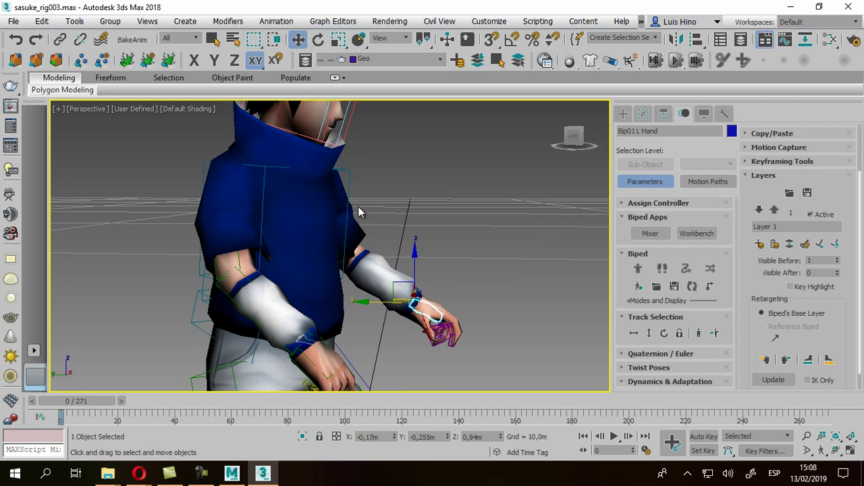
- Turn on Auto Key with a Z-axis constraint, keeping Bip01 L Hand selected
key(n)
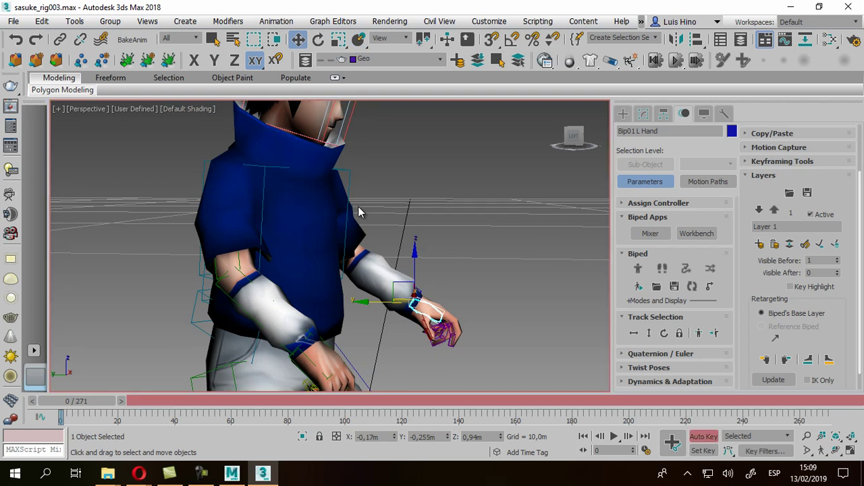
key(F7)
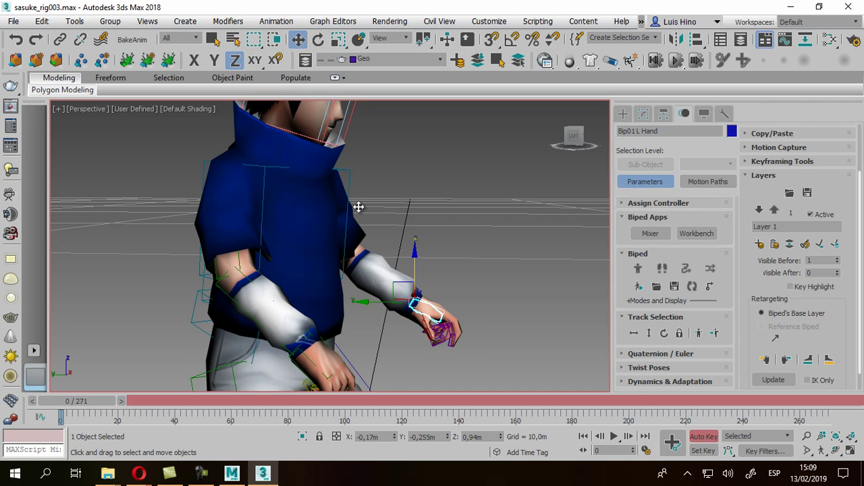
ctrl+click(358, 207)
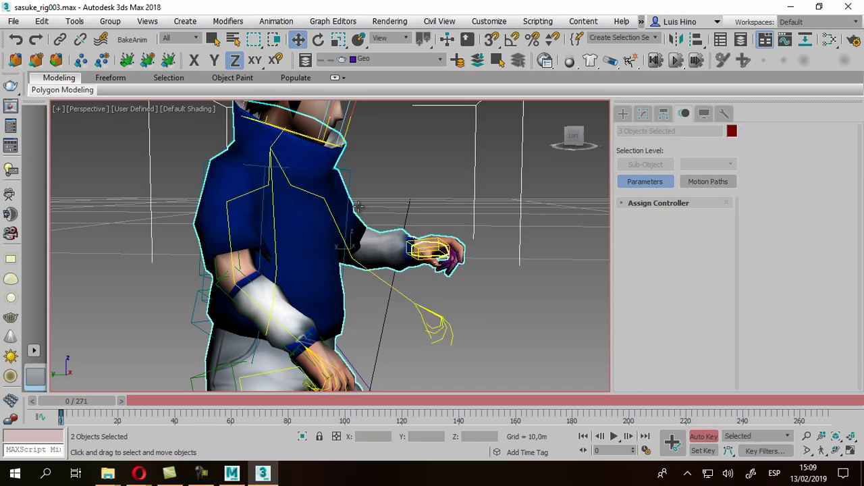
key(ctrl+z)
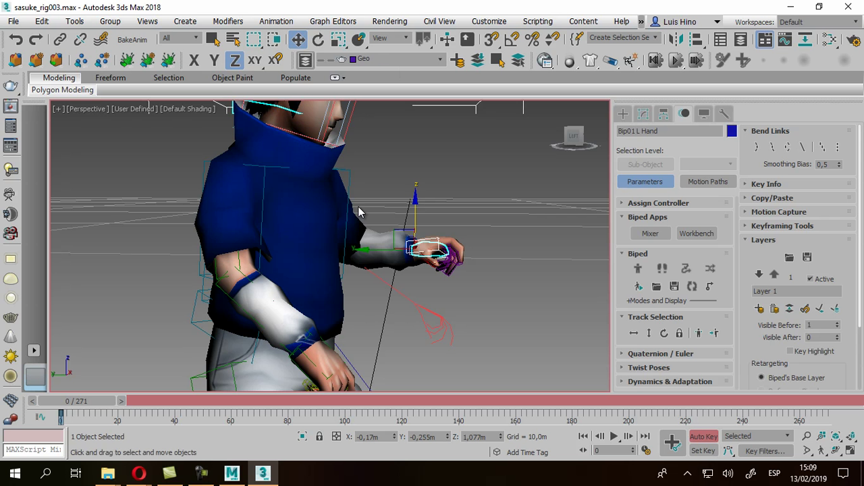
- Freeze the Geo layer, raise the left hand on Layer 1, and play the animation
click(334, 59)
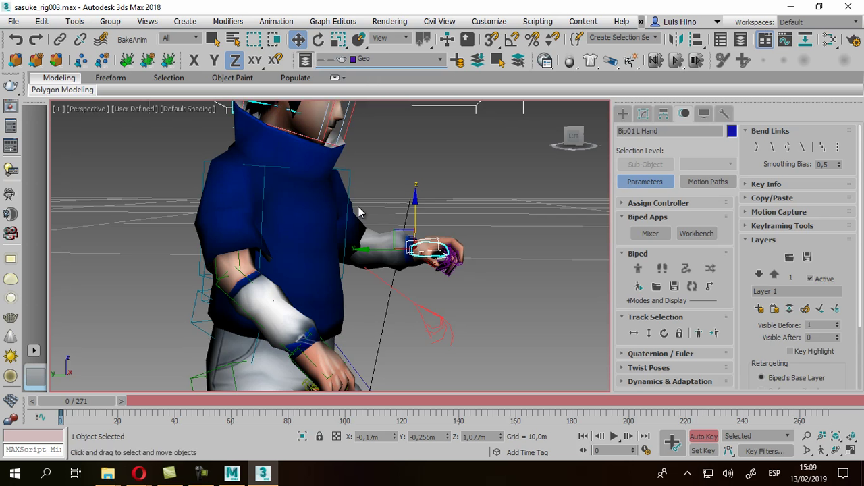
click(330, 84)
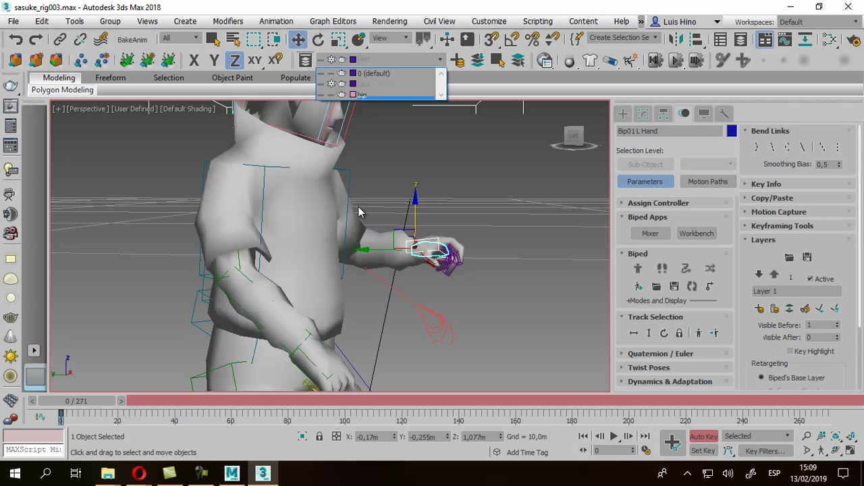
click(358, 212)
mouse_move(400, 240)
mouse_down()
mouse_move(405, 203)
mouse_move(358, 207)
mouse_up()
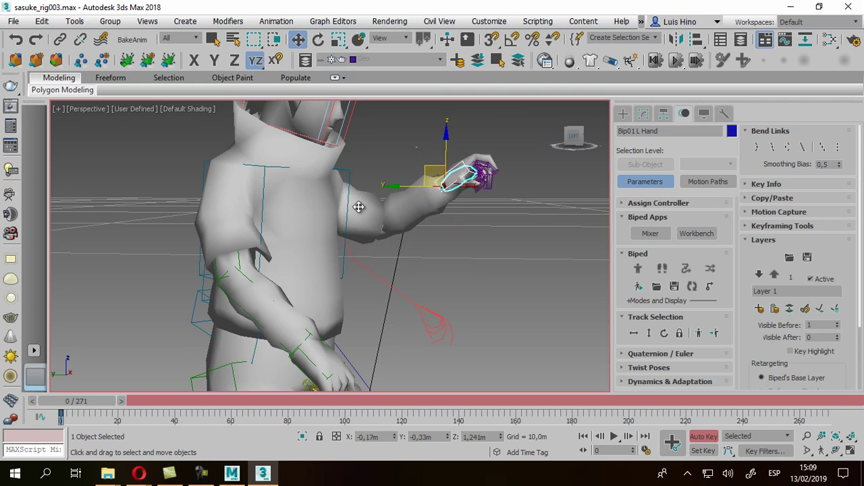
alt+middle_drag(358, 211, 358, 212)
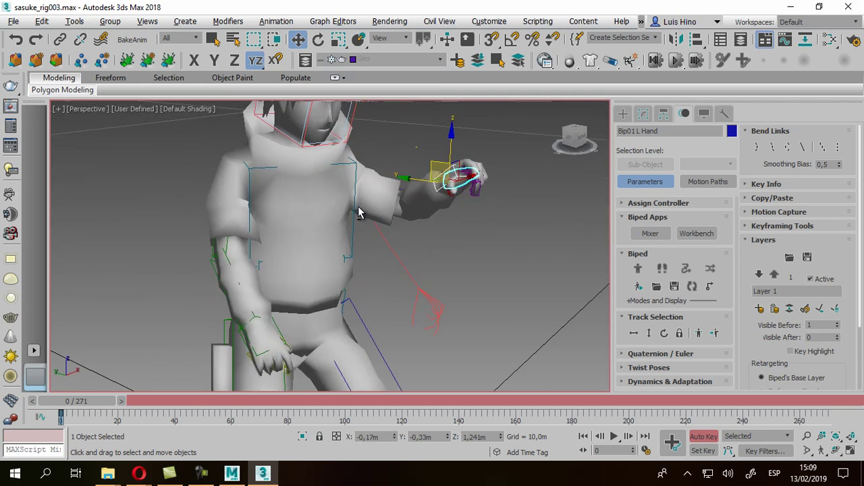
key(slash)
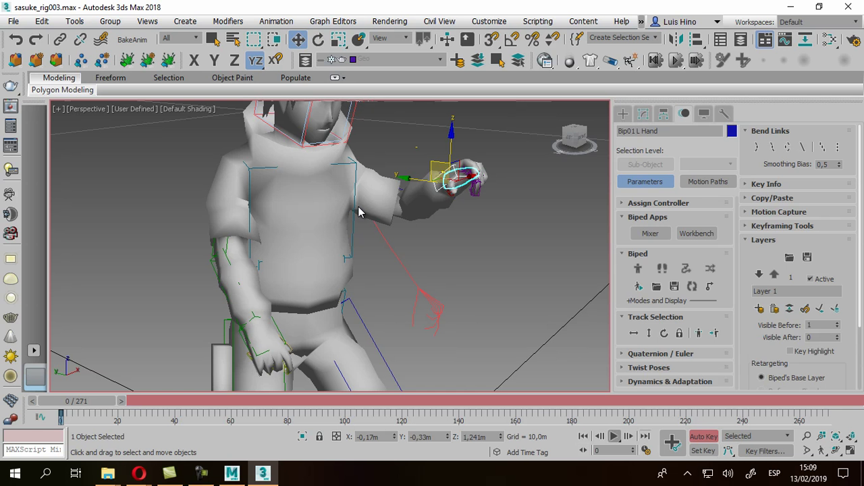
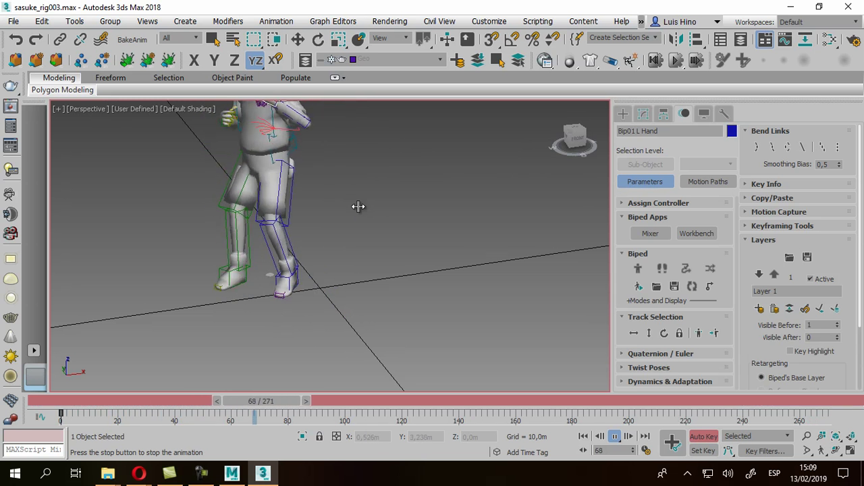
- Stop the animation playback and return to frame 0
alt+middle_drag(358, 206, 358, 212)
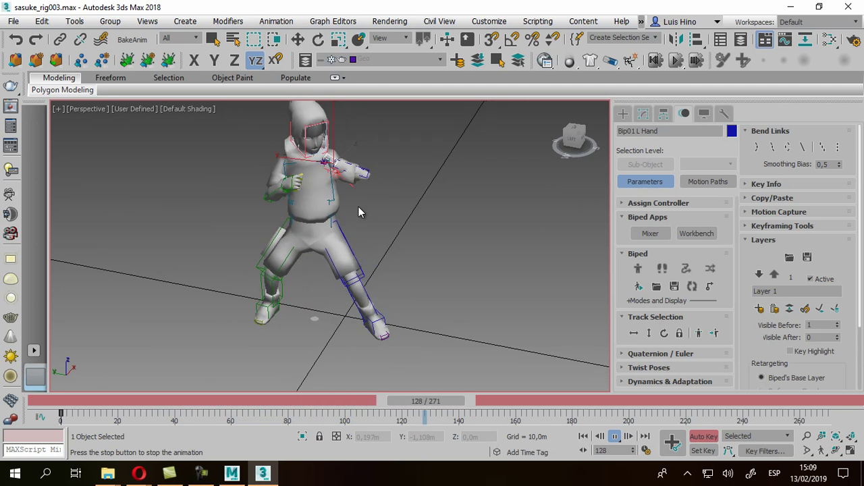
key(slash)
key(w)
key(Home)
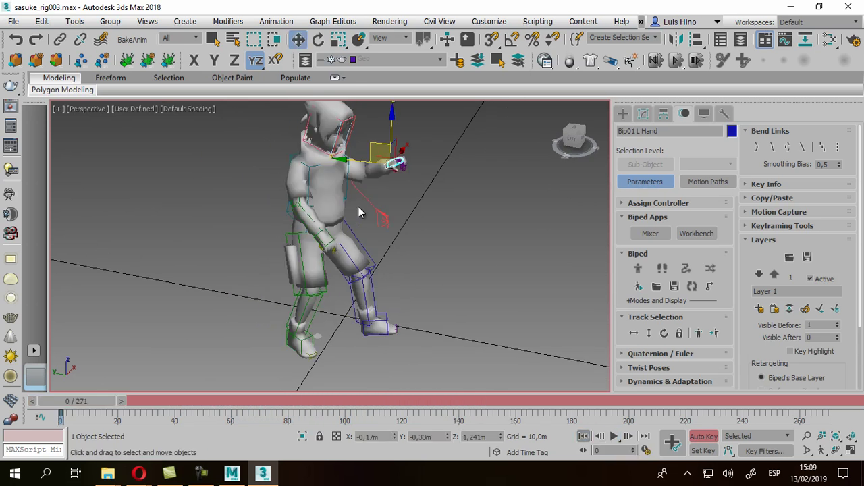
- Reopen sasuke_rig003.max from recent files, discarding unsaved changes
key(alt+f)
key(Down)
key(Down)
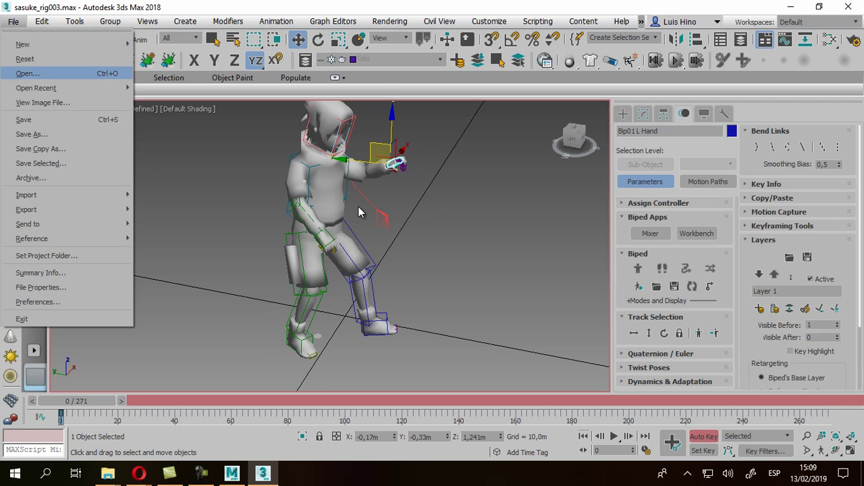
key(Down)
key(Down)
key(Down)
key(Up)
key(Up)
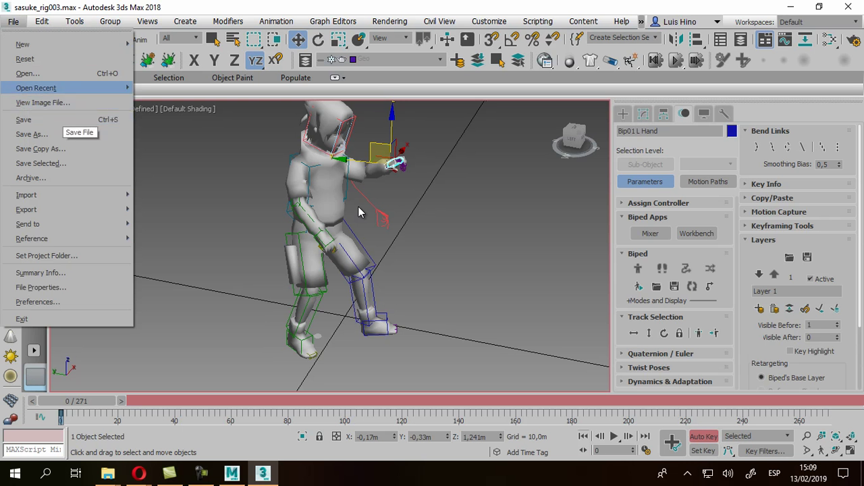
key(Right)
key(Return)
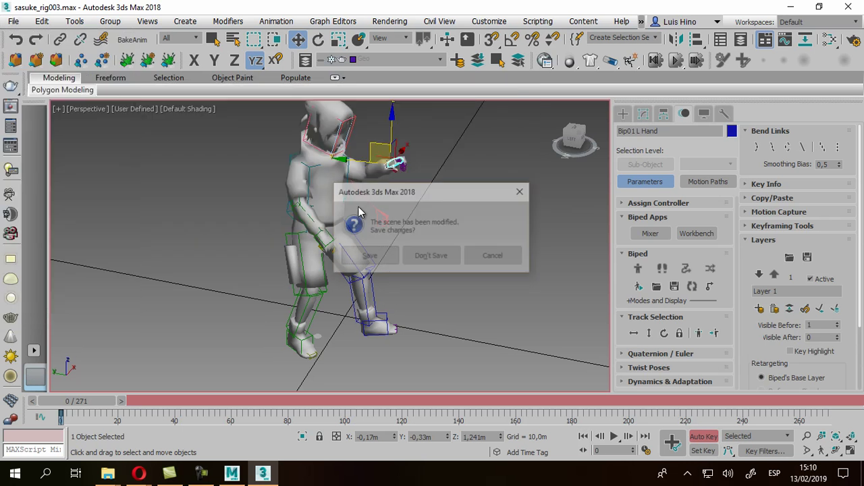
key(Return)
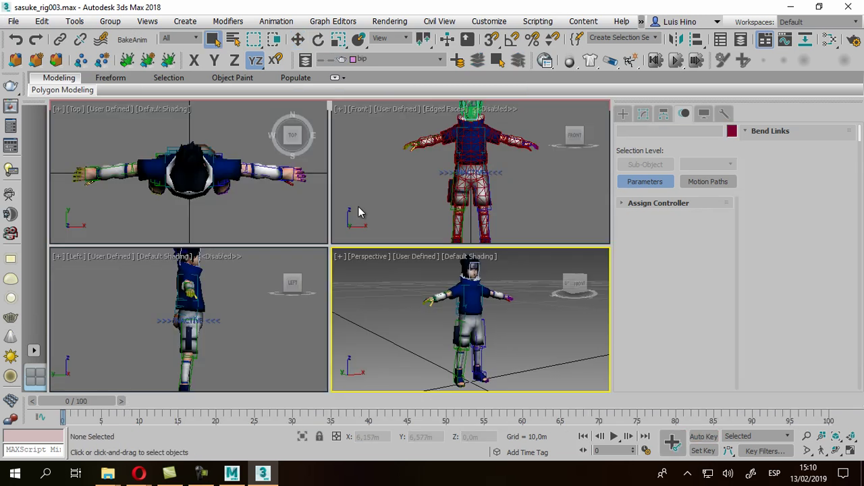
- Maximize the Perspective view and choose Animacion de Sasuke.fbx for import
key(alt+w)
scroll(358, 208, up, 1)
scroll(357, 208, up, 2)
scroll(357, 207, up, 2)
scroll(358, 206, down, 3)
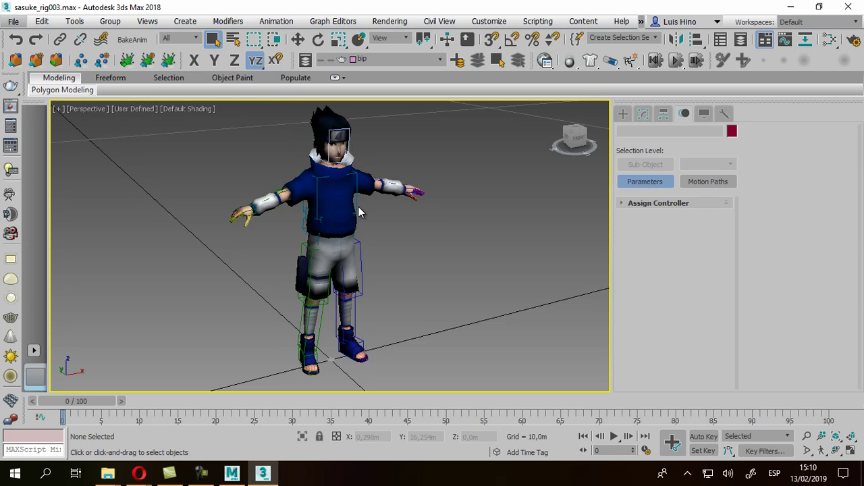
key(alt+f)
key(Up)
key(Up)
key(Right)
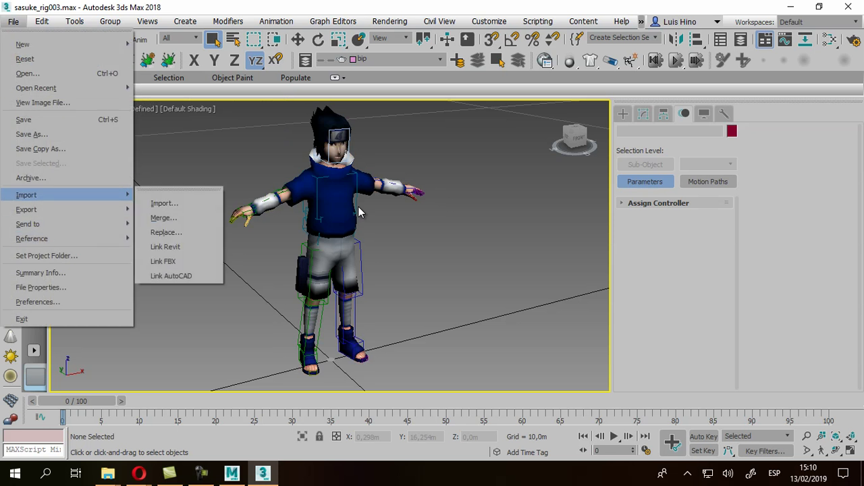
key(Return)
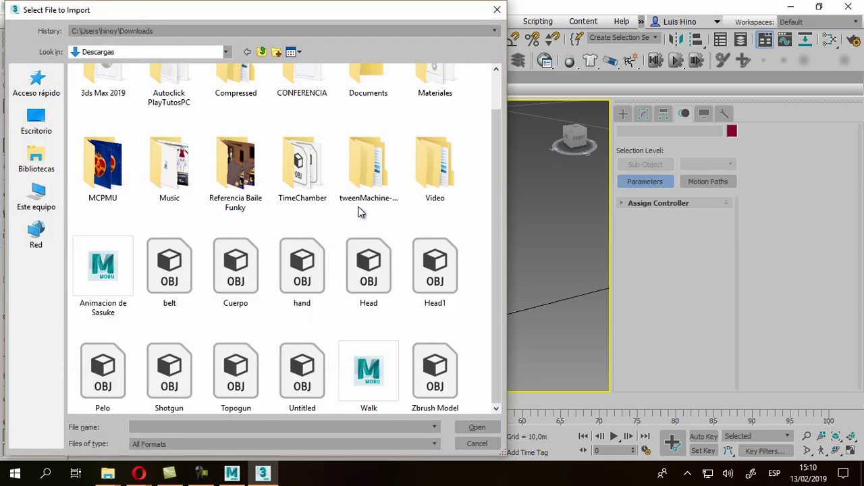
key(Return)
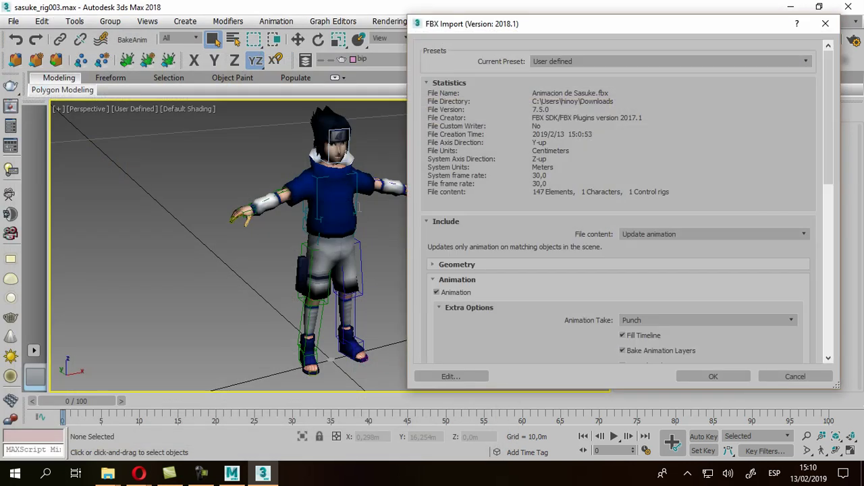
- Set FBX file content to Update animation and bone conversion to Convert as dummy
key(alt+Down)
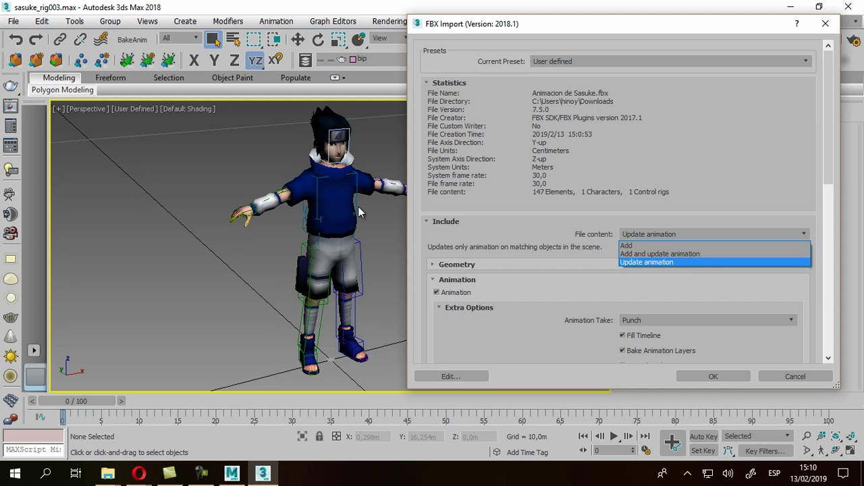
key(Up)
key(Up)
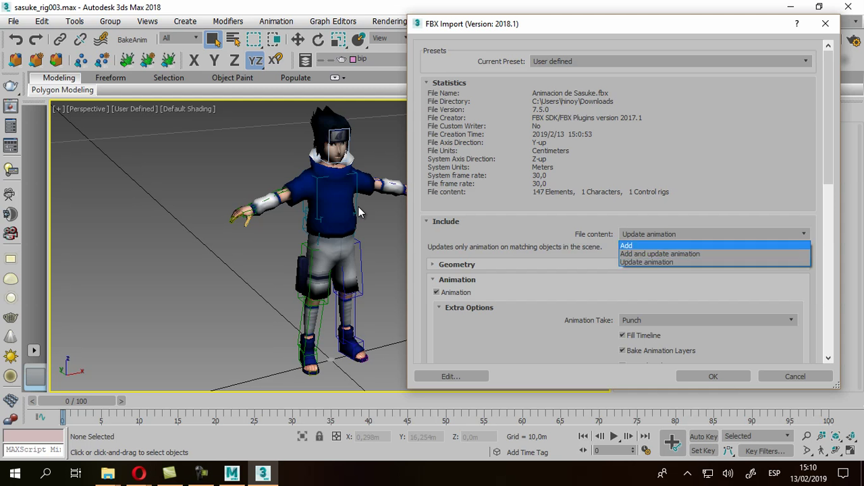
key(Escape)
scroll(627, 203, down, 1)
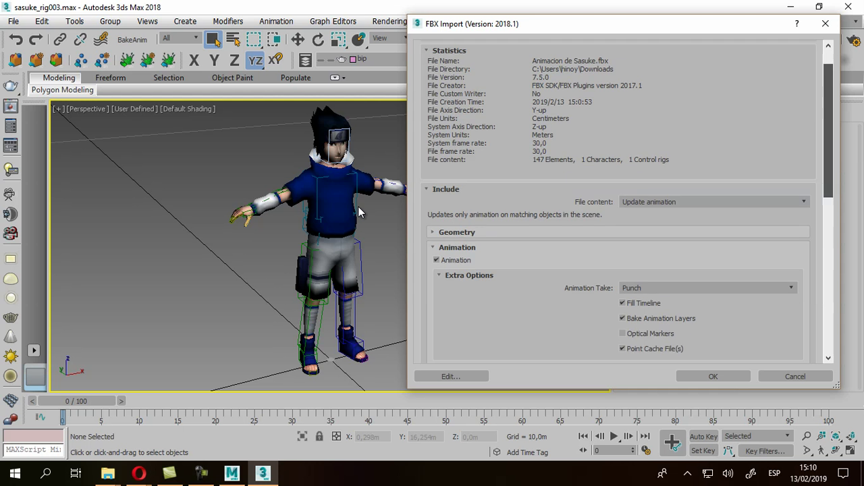
scroll(627, 203, down, 3)
scroll(627, 202, down, 1)
scroll(628, 203, down, 1)
scroll(627, 203, down, 2)
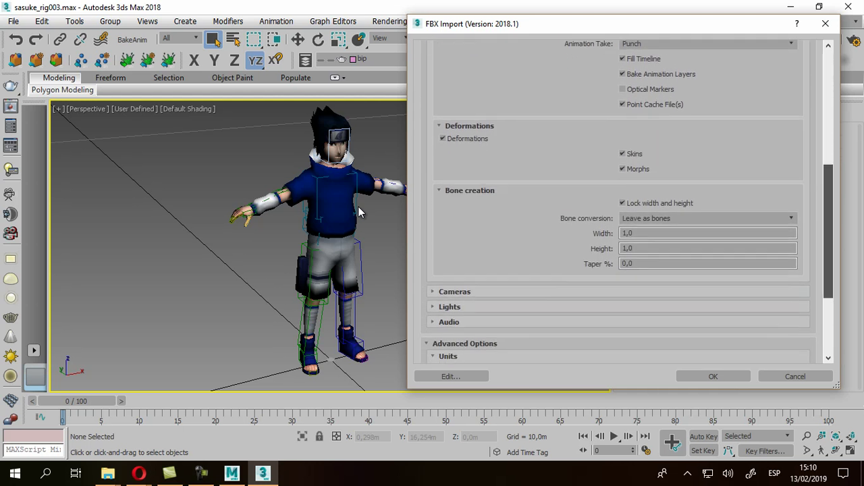
key(shift+Tab)
key(shift+Tab)
key(alt+Down)
key(Down)
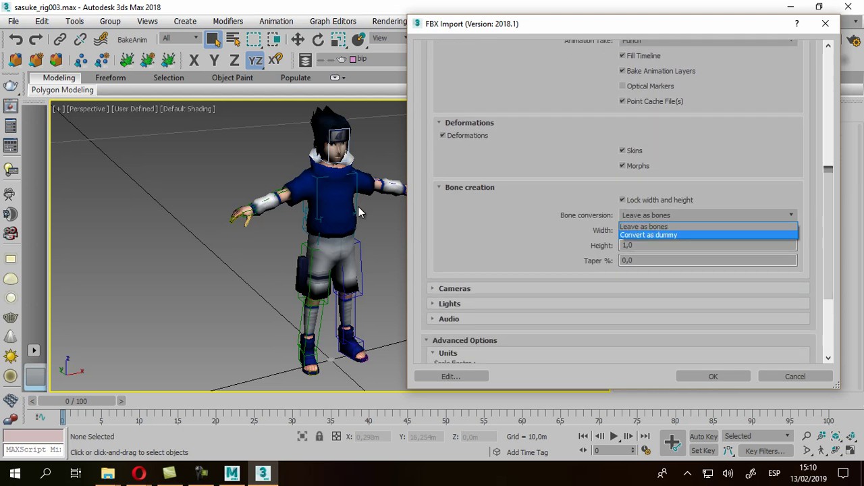
key(Return)
key(Tab)
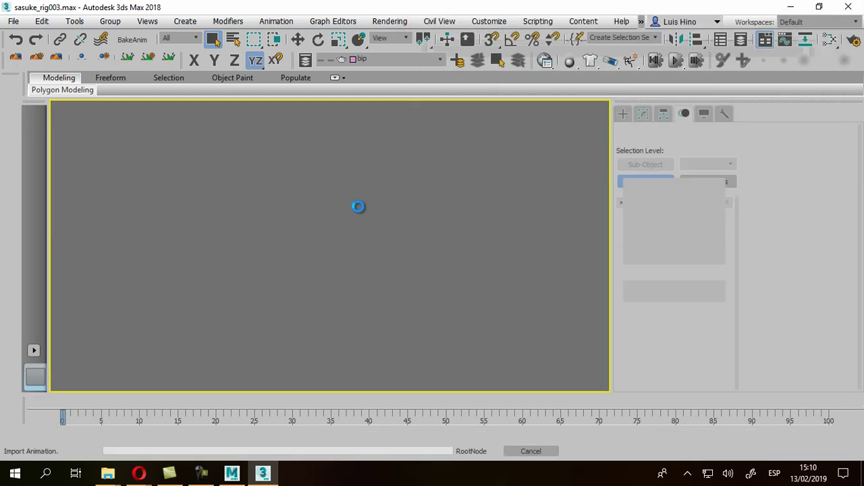
- Play the Punch animation, then select the body mesh and the left thigh to check keys
scroll(357, 206, up, 3)
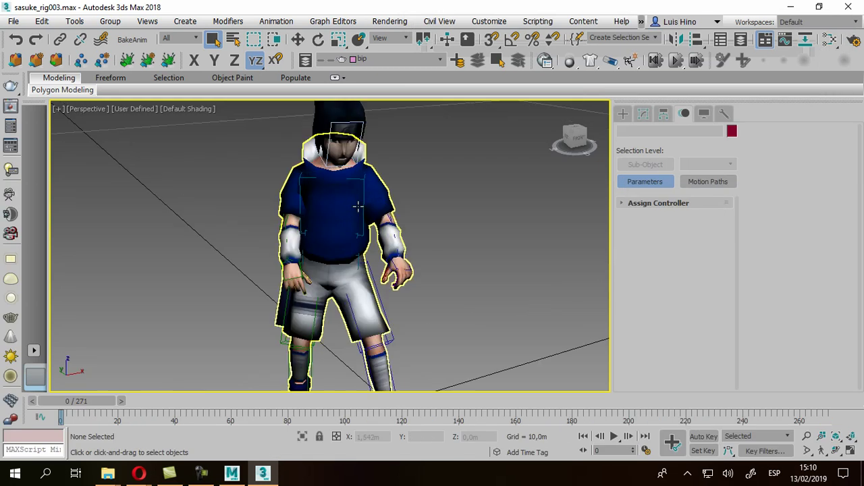
key(slash)
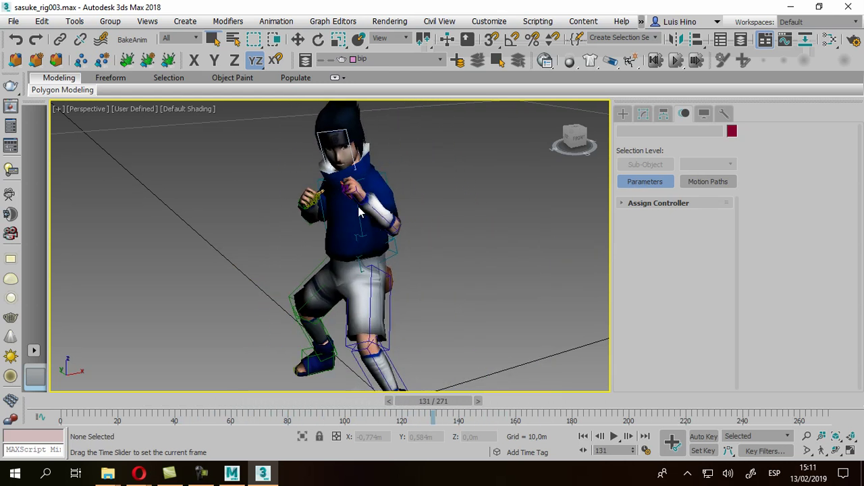
click(357, 206)
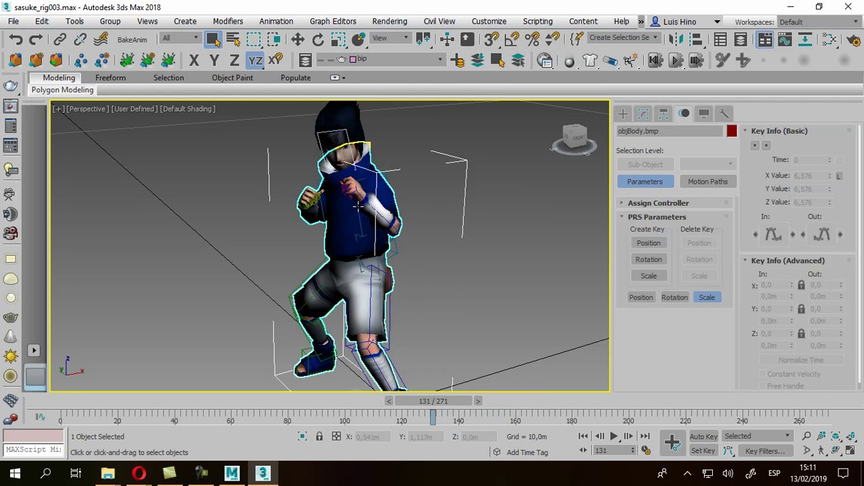
click(358, 209)
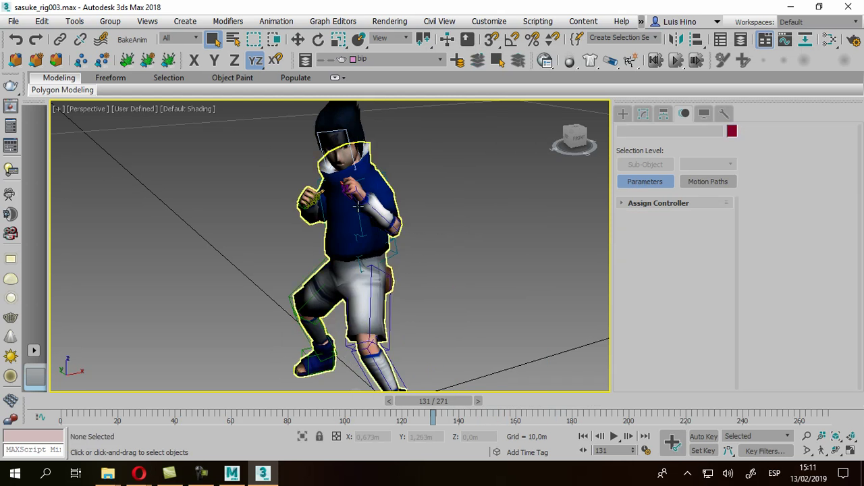
click(357, 207)
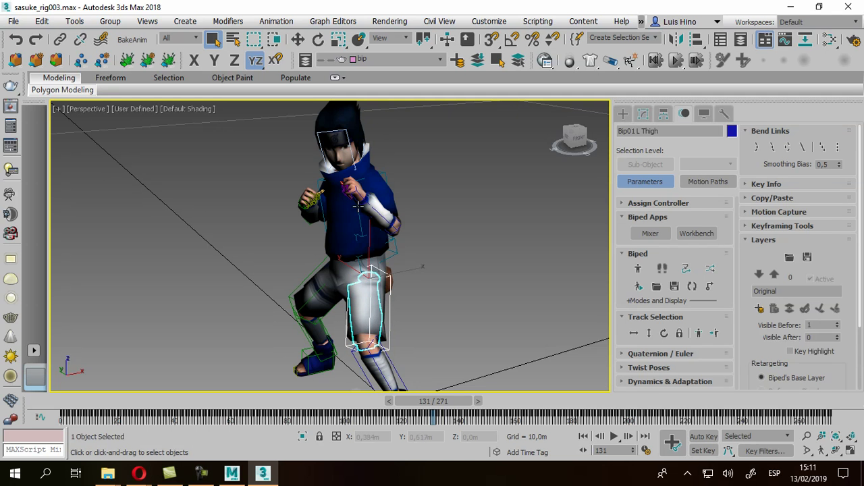
- Reload the Sasuke rig from recent files without saving and maximize the Perspective view
key(alt+f)
key(Up)
key(Up)
key(Up)
key(Down)
key(Right)
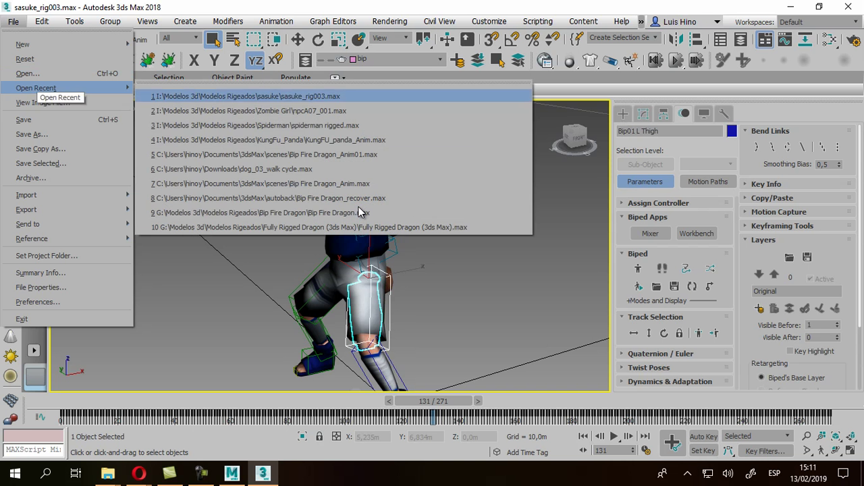
key(Return)
key(n)
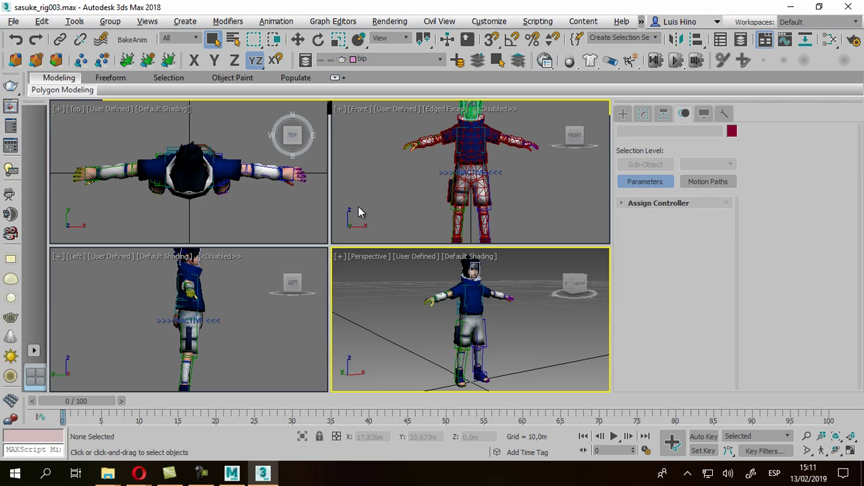
key(alt+w)
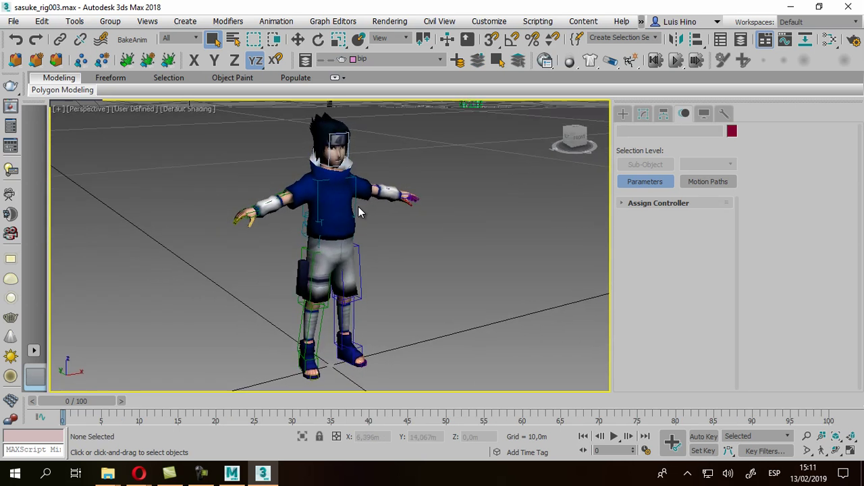
- Choose Animacion de Sasuke.fbx for import
key(alt+f)
key(Up)
key(Up)
key(Up)
key(Up)
key(Up)
key(Right)
key(Return)
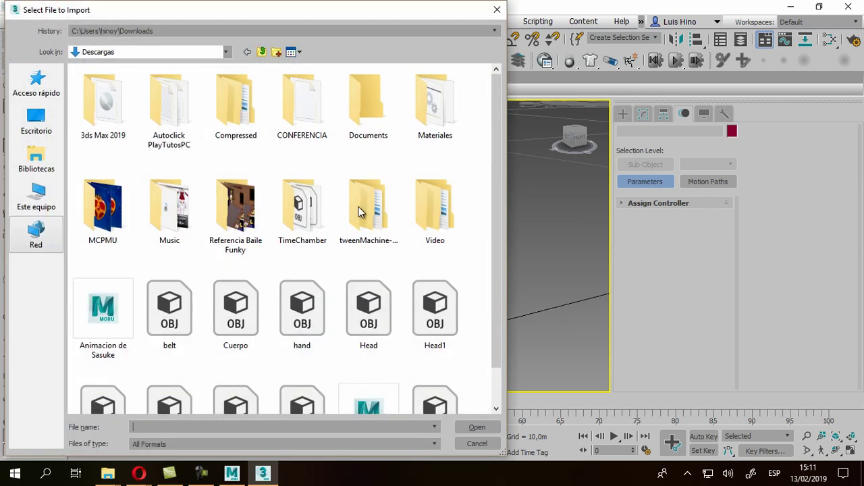
key(Escape)
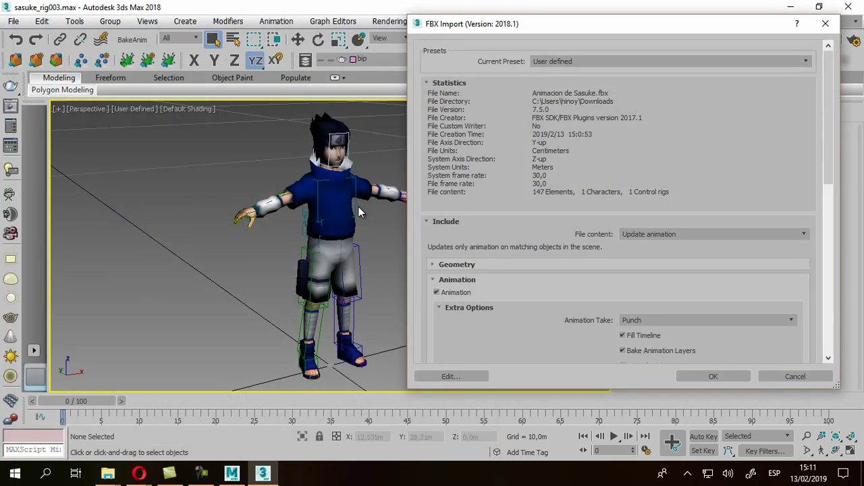
- Set FBX file content to Add and update animation and run the import
key(alt+Down)
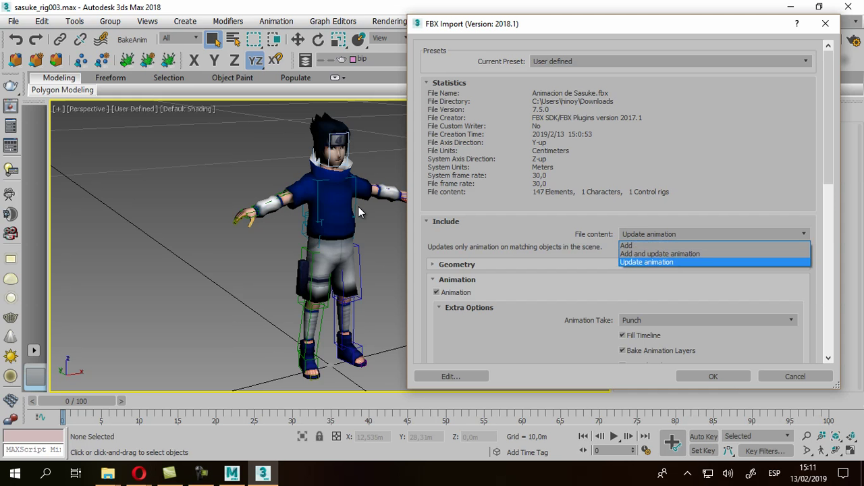
key(Up)
key(Up)
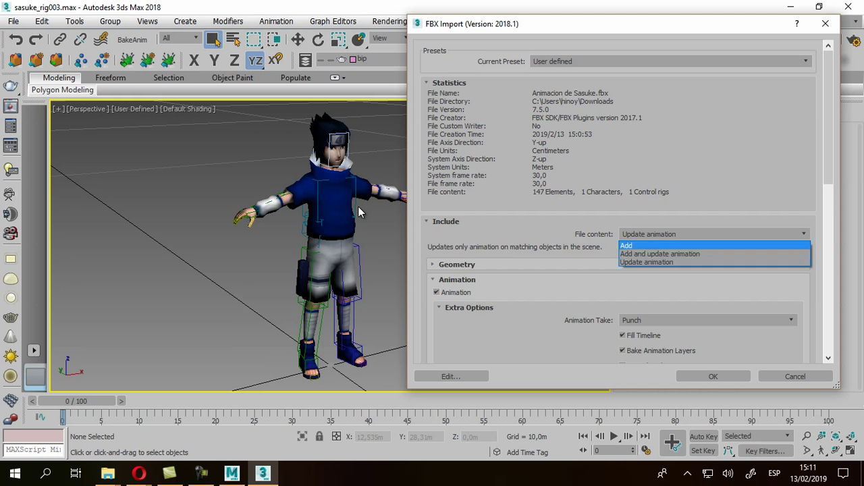
key(Down)
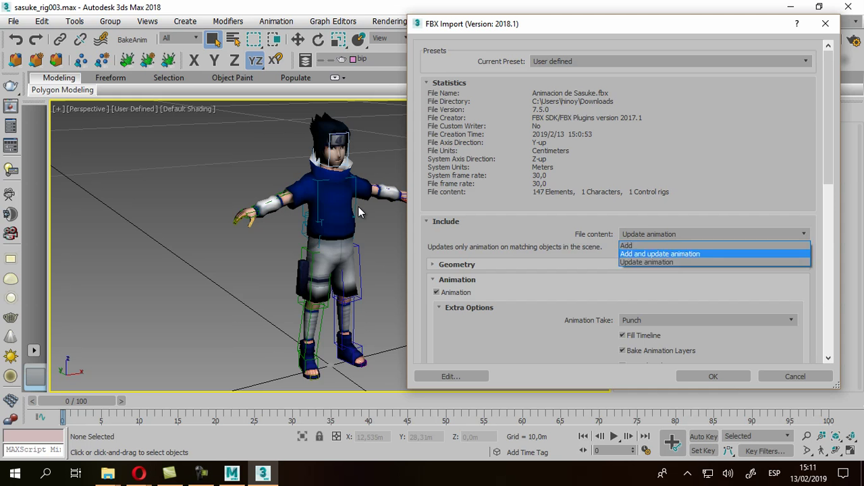
key(Up)
key(Down)
key(Return)
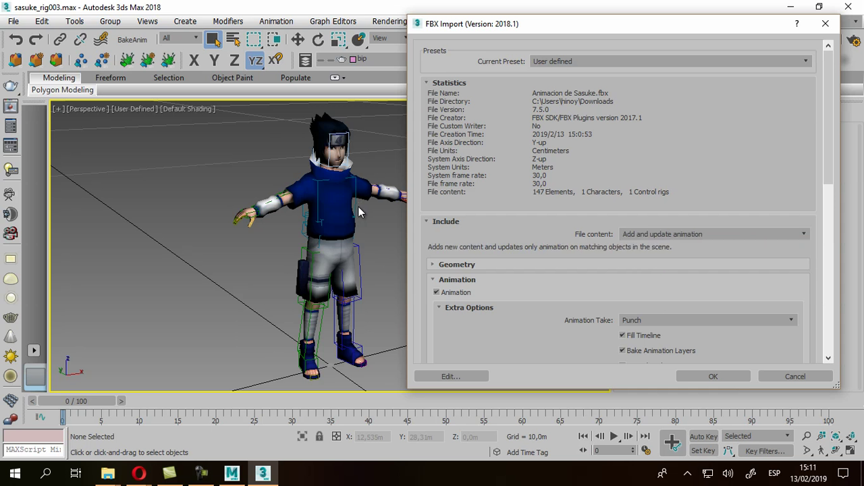
scroll(359, 213, down, 10)
scroll(358, 212, down, 3)
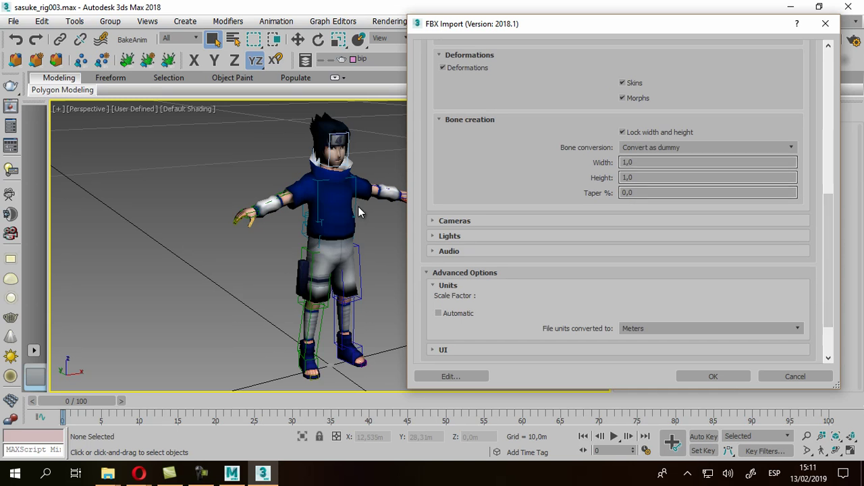
key(Return)
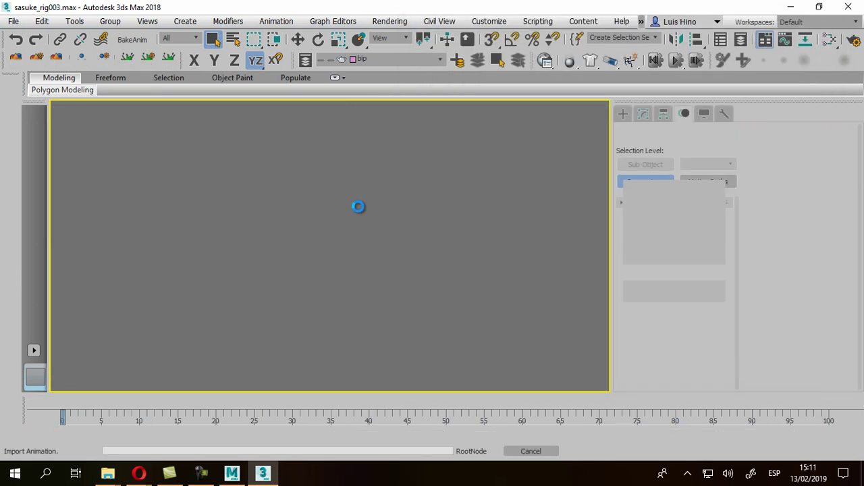
- Frame the imported character and orbit the view around it
key(z)
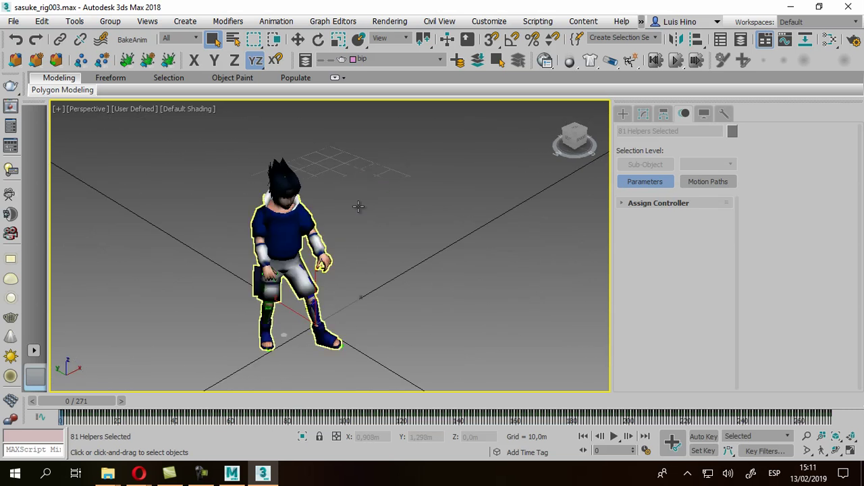
alt+middle_drag(357, 206, 358, 212)
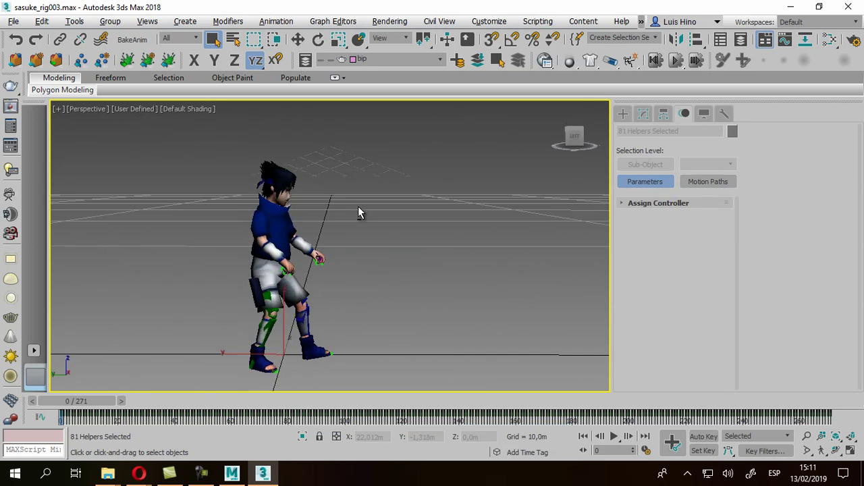
scroll(358, 213, down, 5)
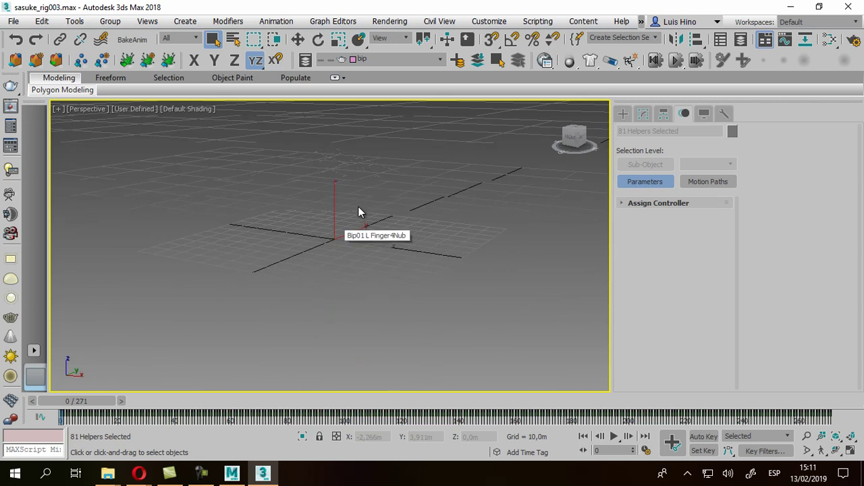
alt+middle_drag(358, 206, 358, 212)
scroll(358, 211, up, 4)
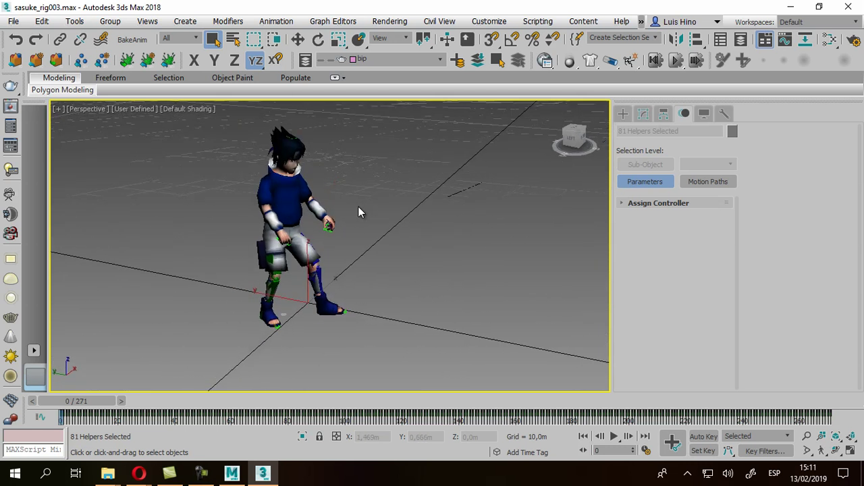
scroll(354, 204, up, 3)
scroll(359, 206, down, 3)
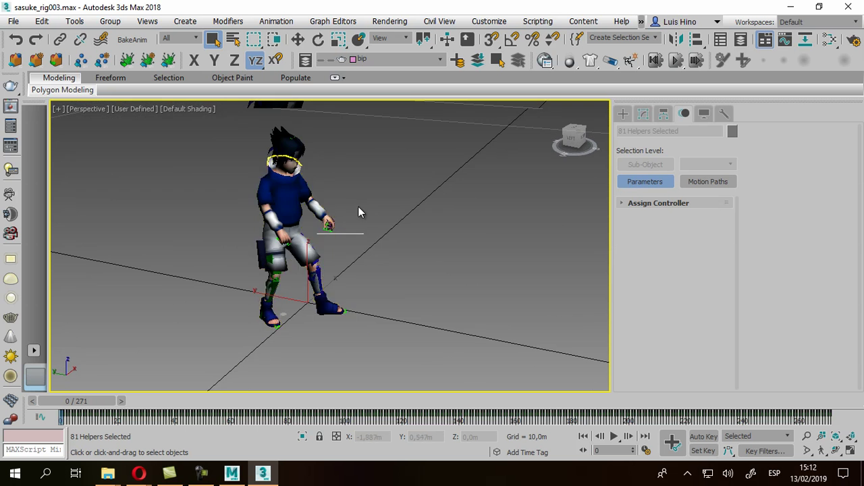
- Play the 271-frame animation to frame 69 and select the body mesh
key(/)
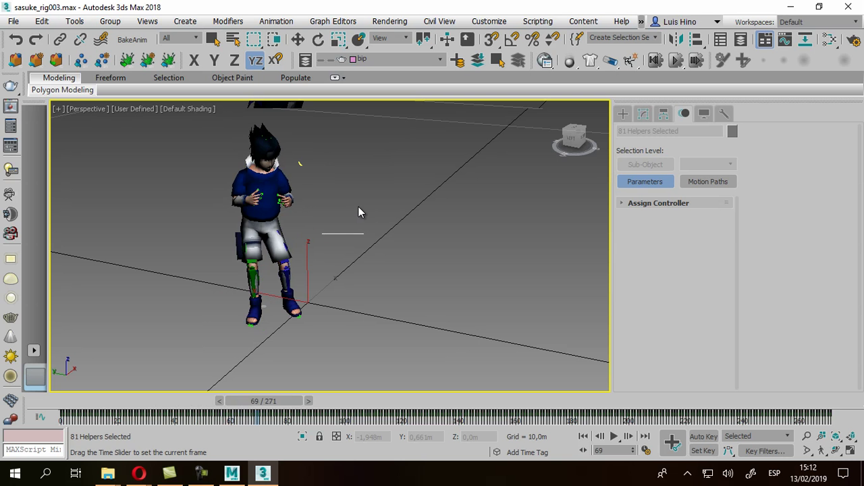
scroll(358, 212, up, 5)
scroll(358, 212, down, 3)
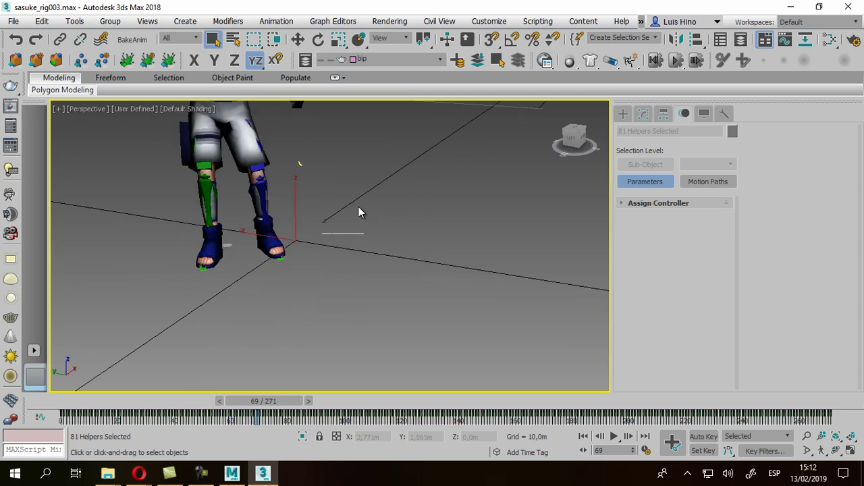
scroll(358, 212, up, 2)
scroll(358, 212, down, 3)
scroll(359, 209, down, 3)
scroll(358, 207, up, 1)
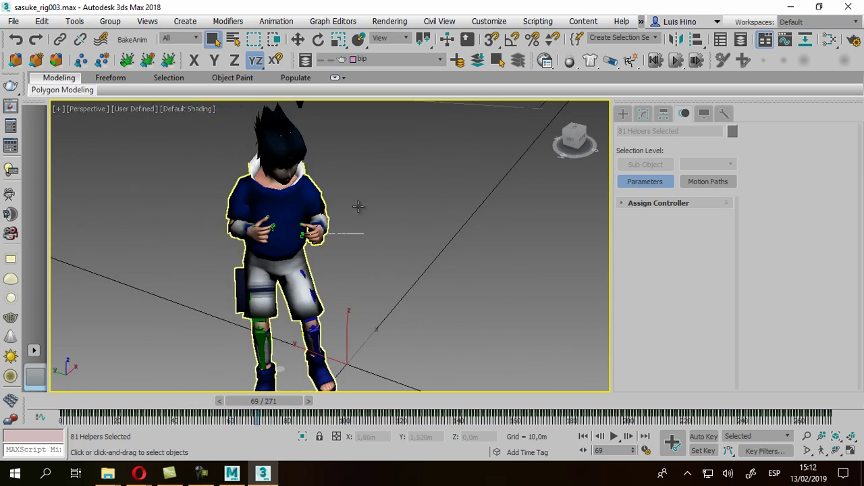
click(358, 207)
- Put the body mesh on new layer Layer001 and hide that layer
key(ctrl+l)
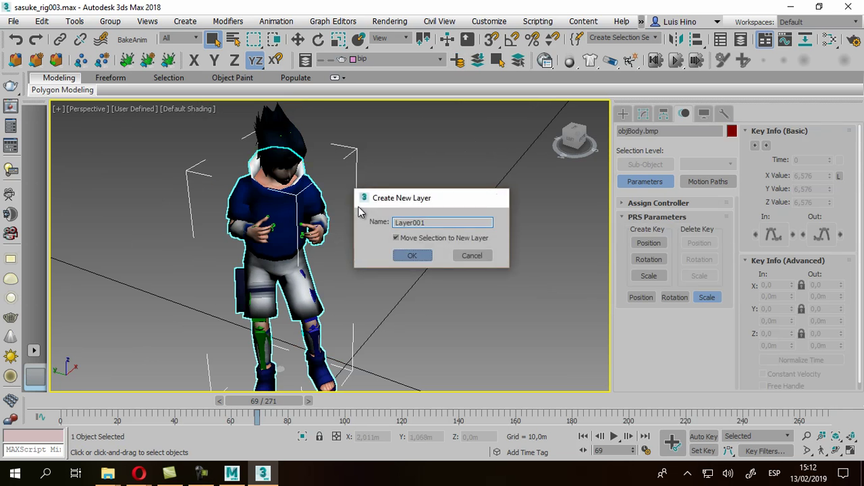
key(Return)
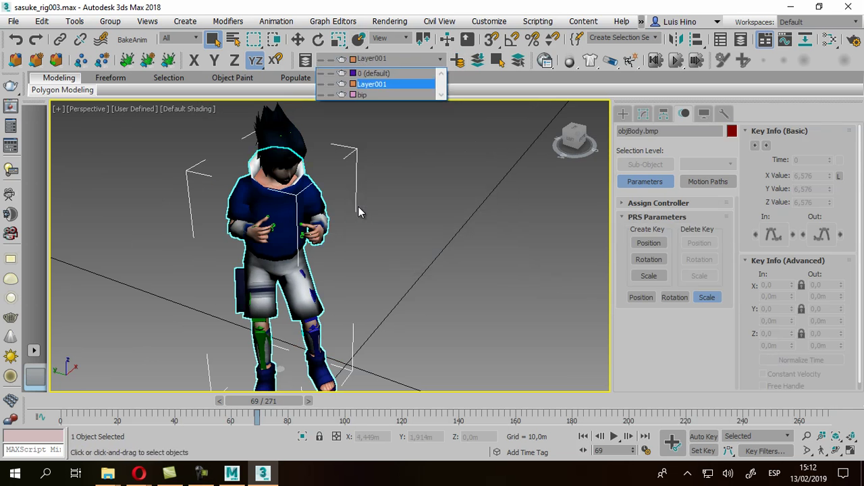
click(320, 84)
- Add the head and eye meshes to the hidden Layer001
alt+middle_drag(358, 212, 359, 207)
scroll(358, 212, up, 5)
click(359, 207)
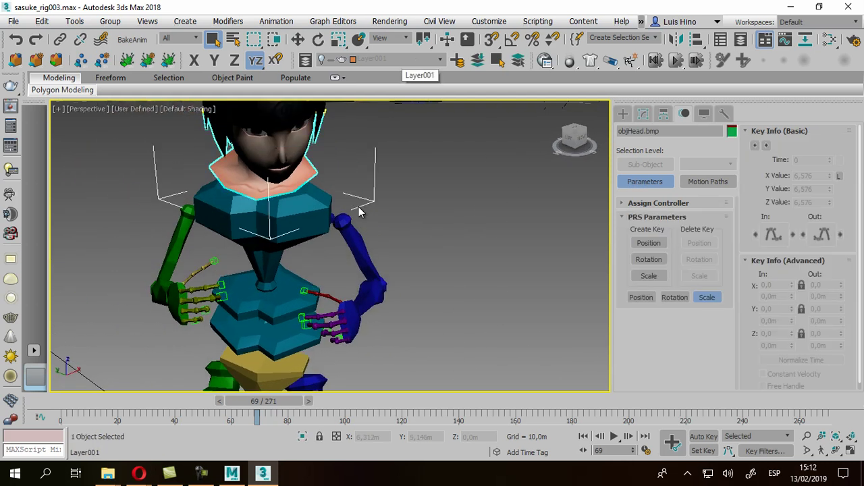
click(477, 60)
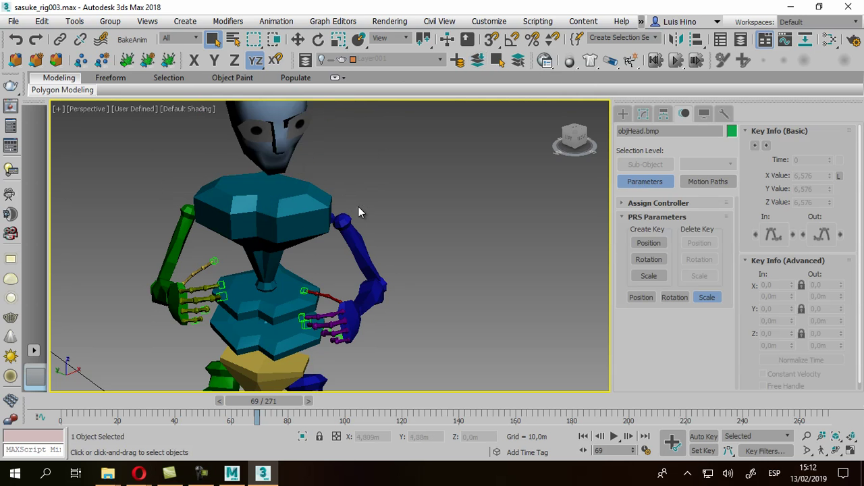
click(477, 60)
alt+middle_drag(359, 212, 359, 211)
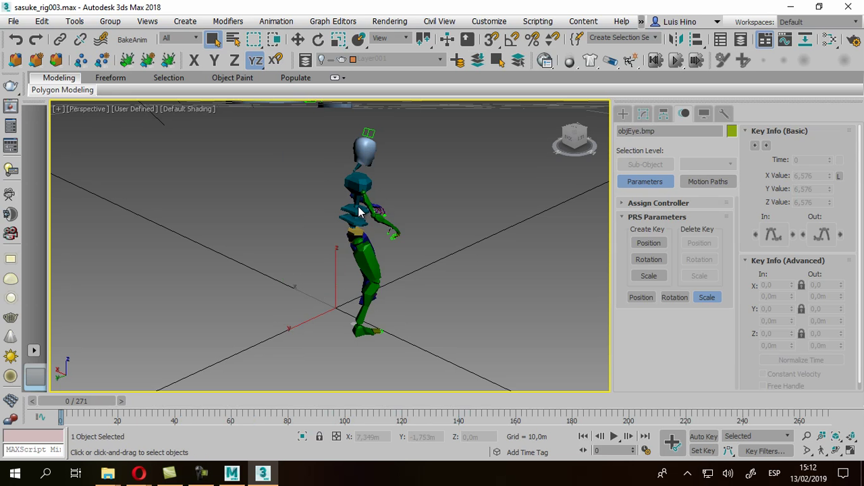
- Reload sasuke_rig003.max from recent files without saving changes
key(alt+f)
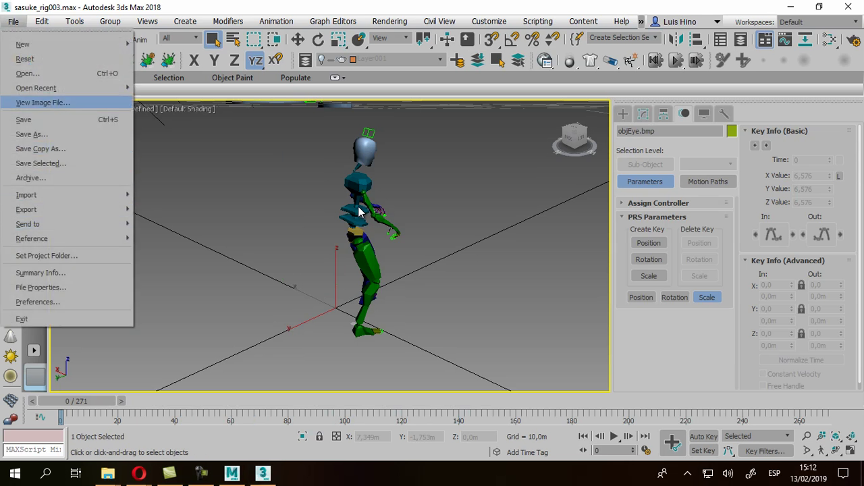
key(Down)
key(Down)
key(Down)
key(Down)
key(Down)
key(Up)
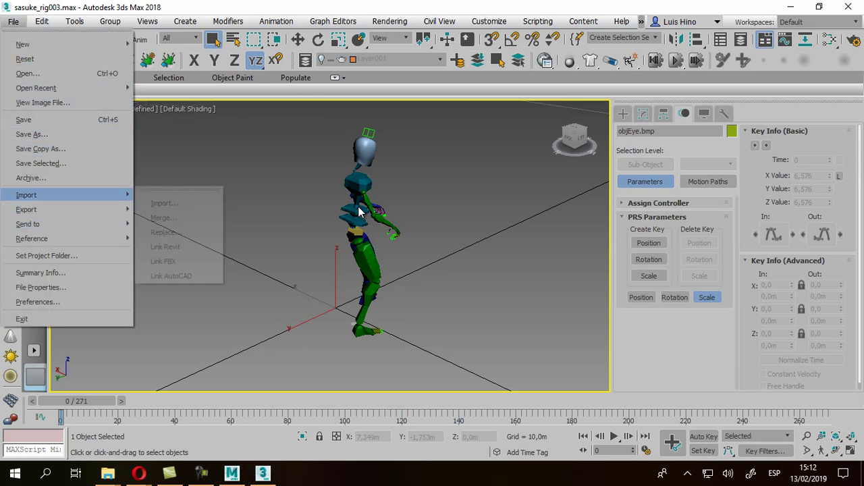
key(Up)
key(Up)
key(Up)
key(Down)
key(Right)
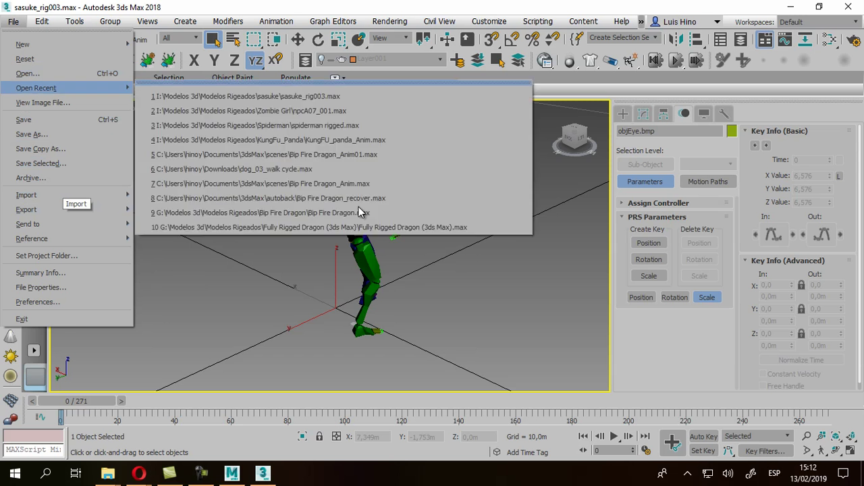
key(Down)
key(Escape)
key(Escape)
key(n)
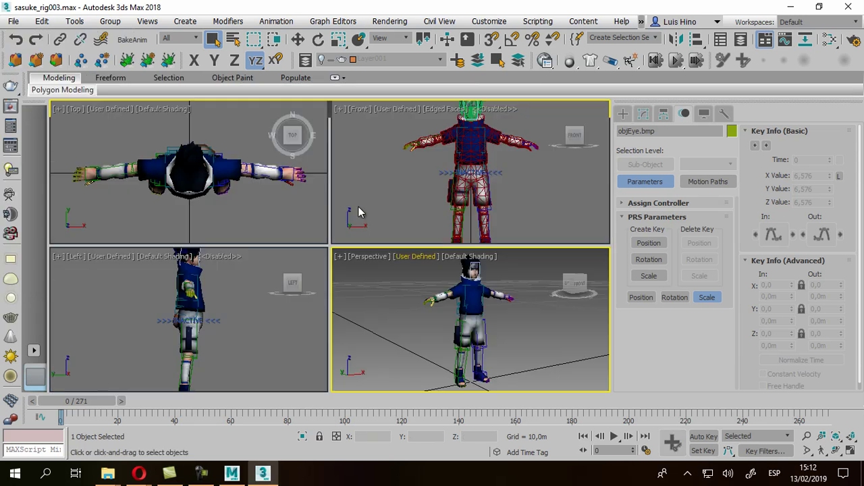
- Select the body mesh, maximize the Perspective view, and bring up the Import file browser
click(358, 207)
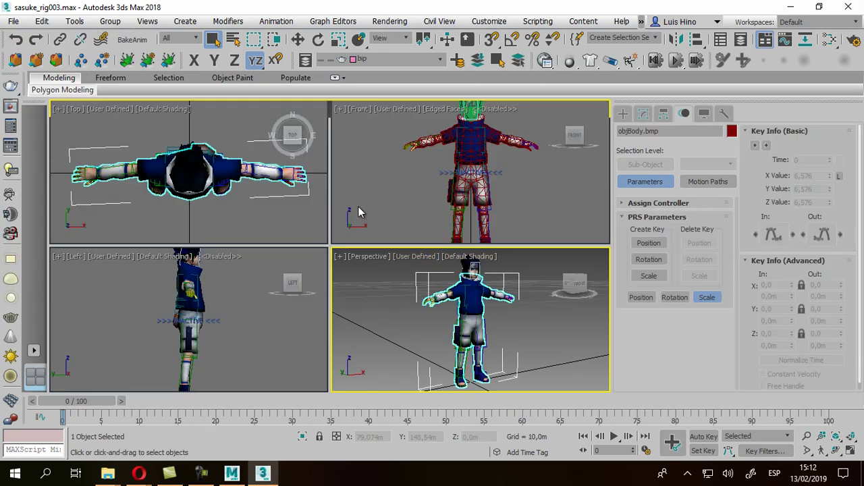
key(alt+w)
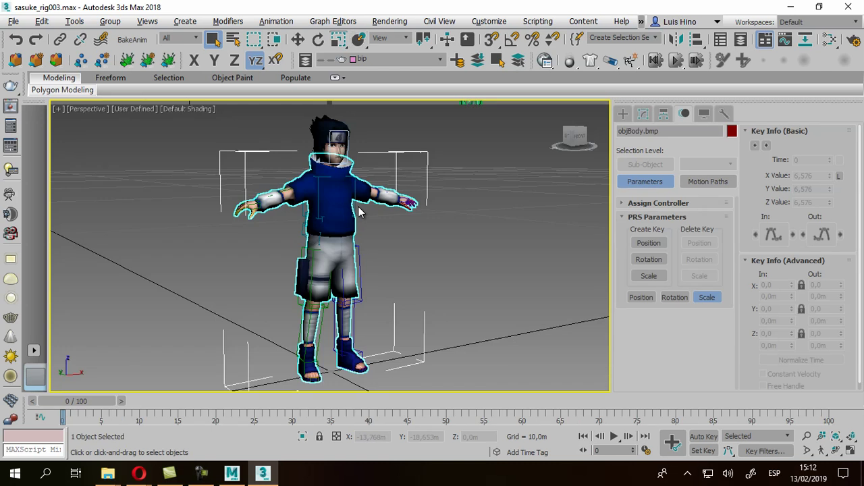
key(alt+f)
key(i)
key(Down)
key(Up)
key(Right)
key(Return)
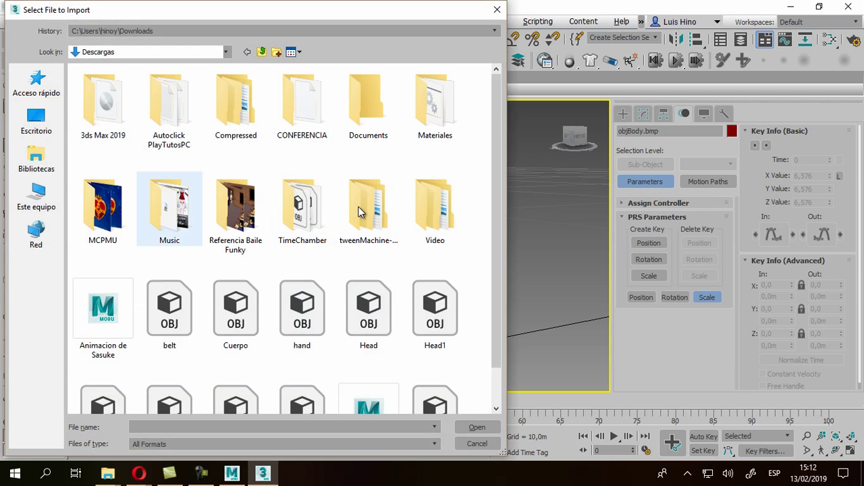
- Open Animacion de Sasuke.fbx and set file content to Update animation
key(Return)
key(alt+Down)
key(Up)
key(Return)
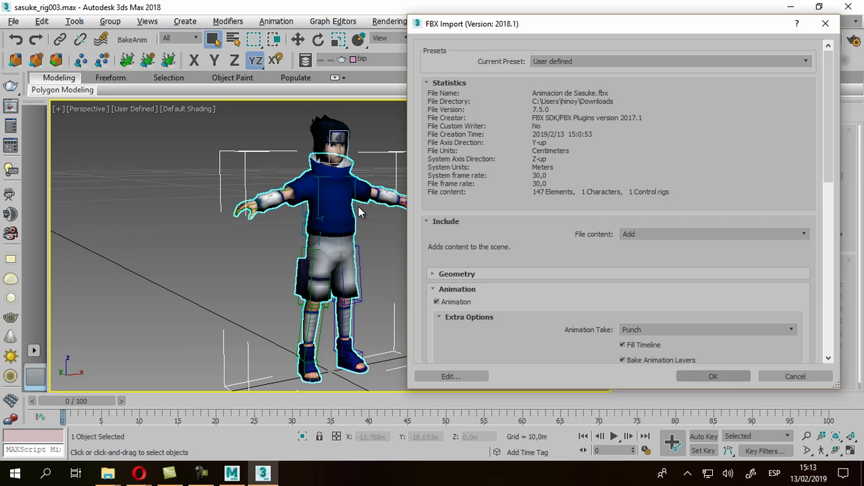
- Keep unit conversion at Meters and confirm the FBX import
scroll(359, 213, down, 1)
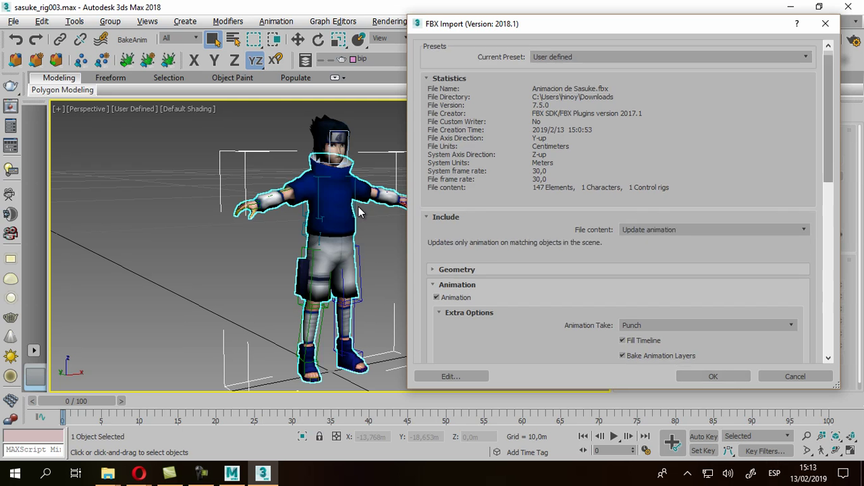
scroll(358, 212, down, 3)
scroll(358, 213, down, 2)
scroll(358, 212, down, 2)
scroll(359, 213, down, 1)
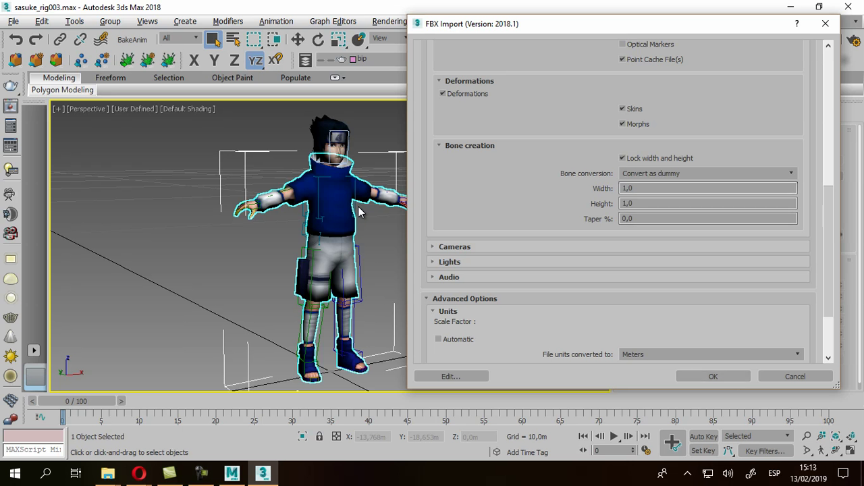
scroll(358, 213, down, 2)
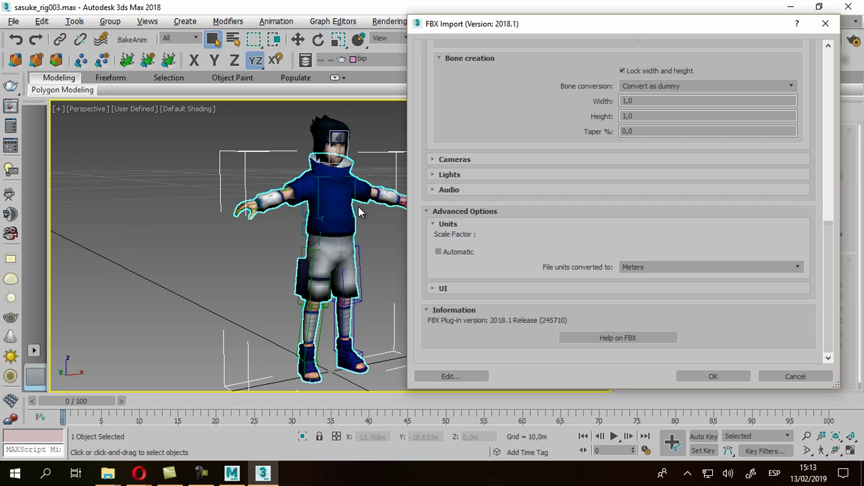
key(alt+Down)
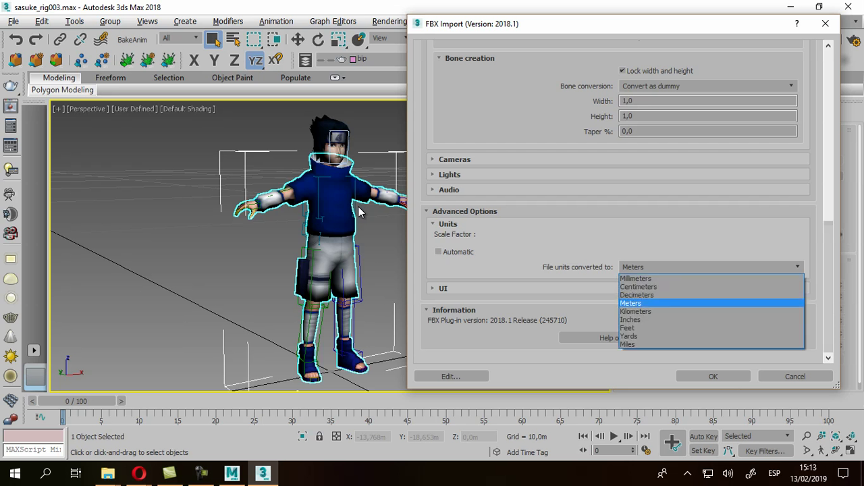
key(Up)
key(Up)
key(Down)
key(Down)
key(Up)
key(Up)
key(Up)
key(Up)
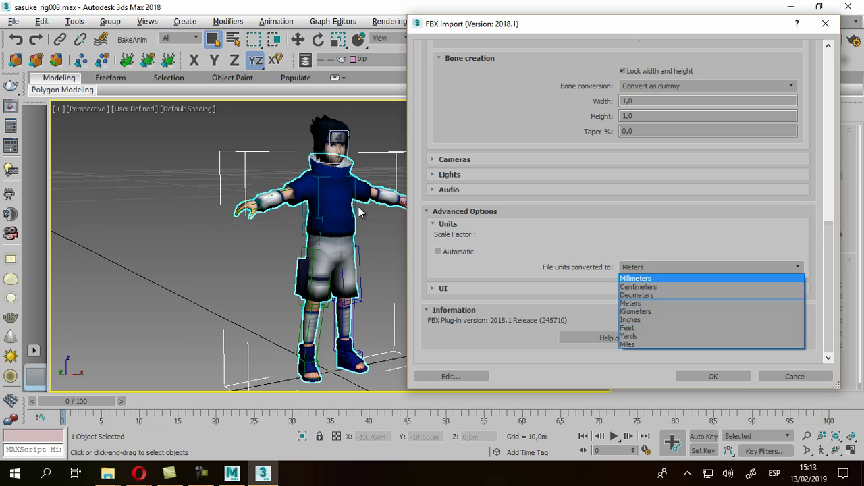
key(Escape)
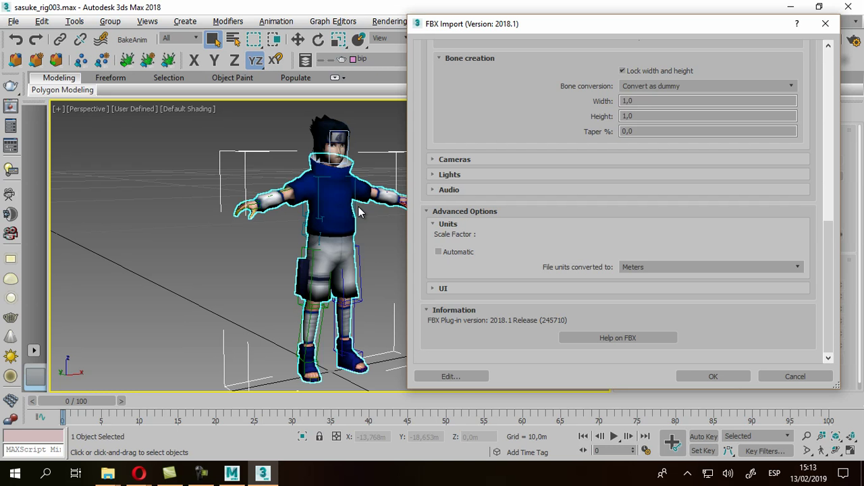
key(Return)
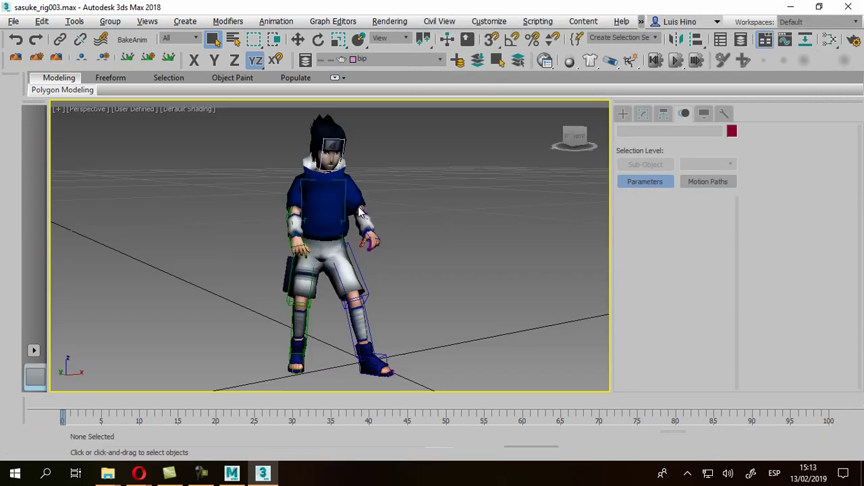
- Play the 271-frame punch animation and return to frame 0
scroll(359, 211, down, 2)
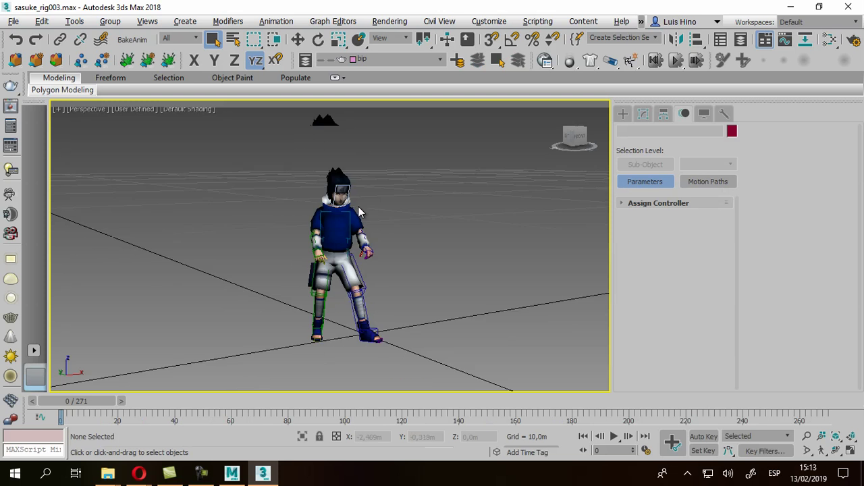
key(slash)
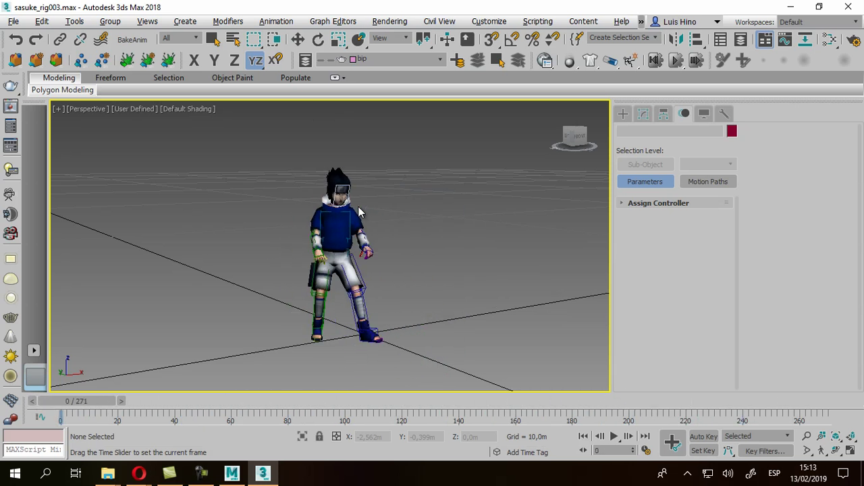
key(Home)
- Select Bip01 L Thigh and orbit the view to inspect it from side and front
scroll(358, 212, up, 2)
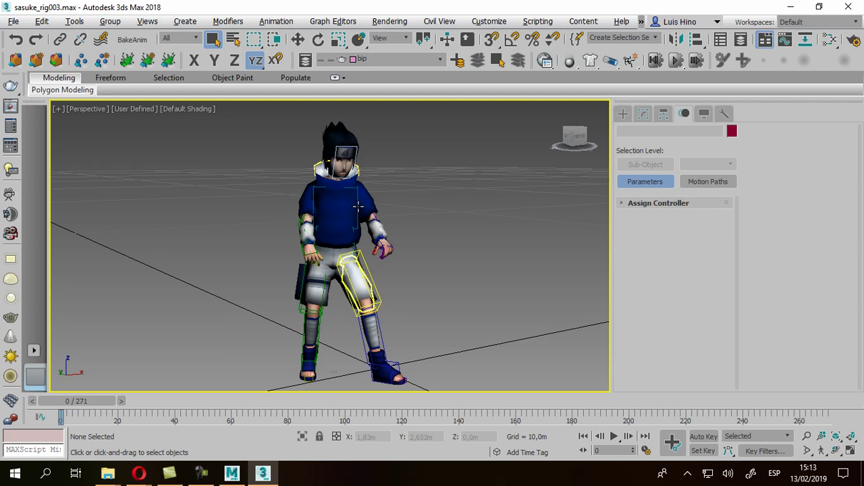
click(359, 207)
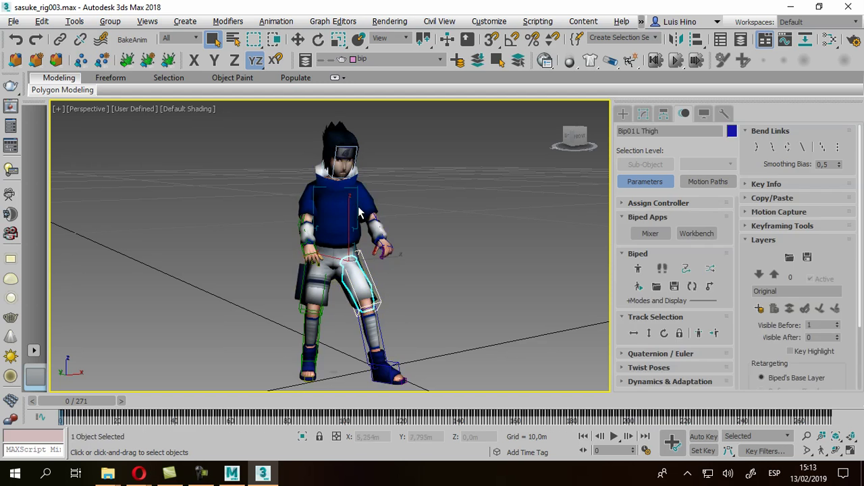
alt+middle_drag(358, 212, 359, 212)
scroll(358, 212, up, 2)
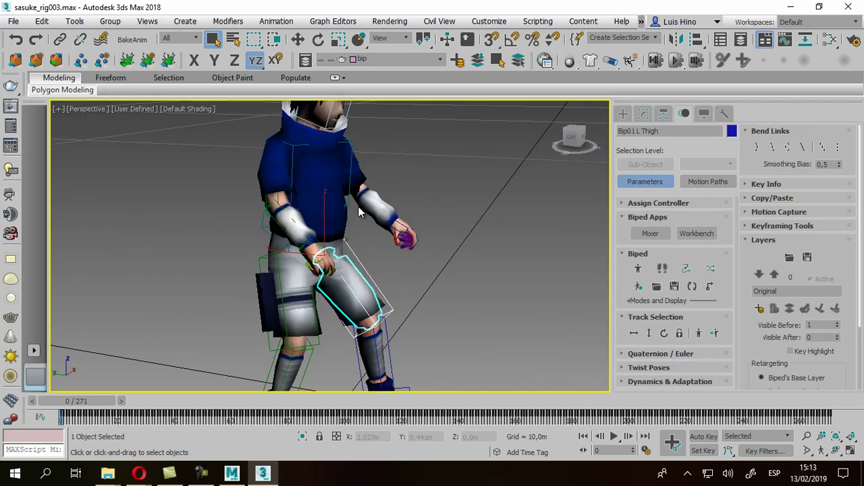
alt+middle_drag(359, 212, 358, 212)
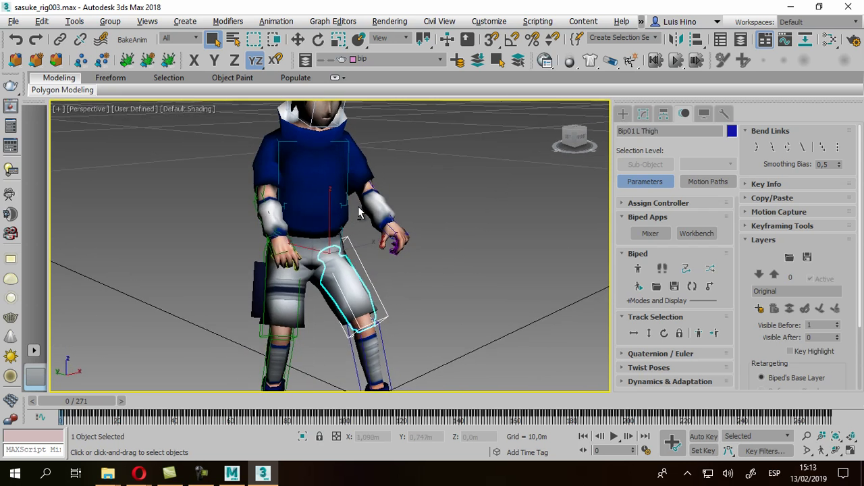
alt+middle_drag(359, 212, 360, 212)
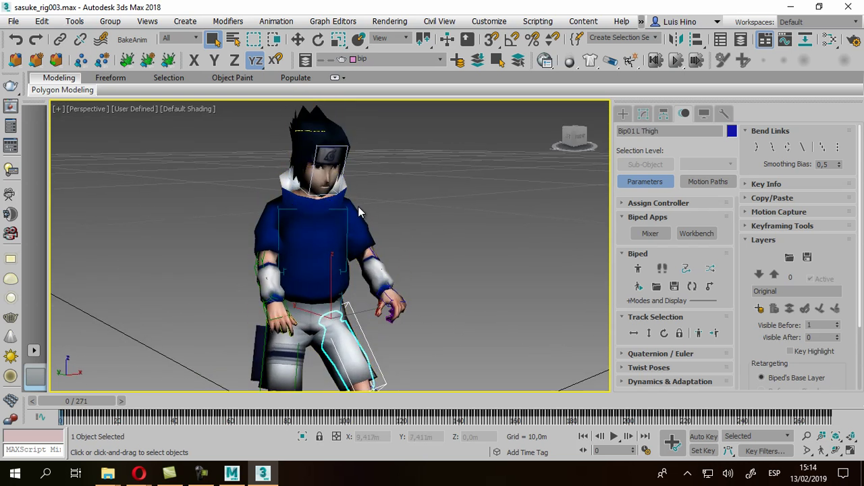
- Reset 3ds Max to an empty untitled scene without saving the current changes
click(358, 212)
key(alt+f)
key(Down)
key(Return)
key(n)
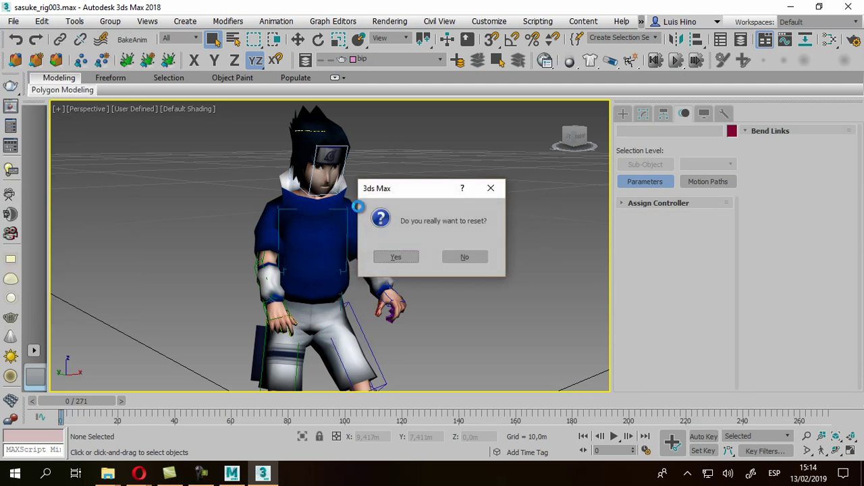
key(Return)
- Import Animacion de Sasuke.fbx with File content set to Add
key(alt+f)
key(Down)
key(Right)
key(Return)
key(Left)
key(Left)
key(Left)
key(Left)
key(Down)
key(Return)
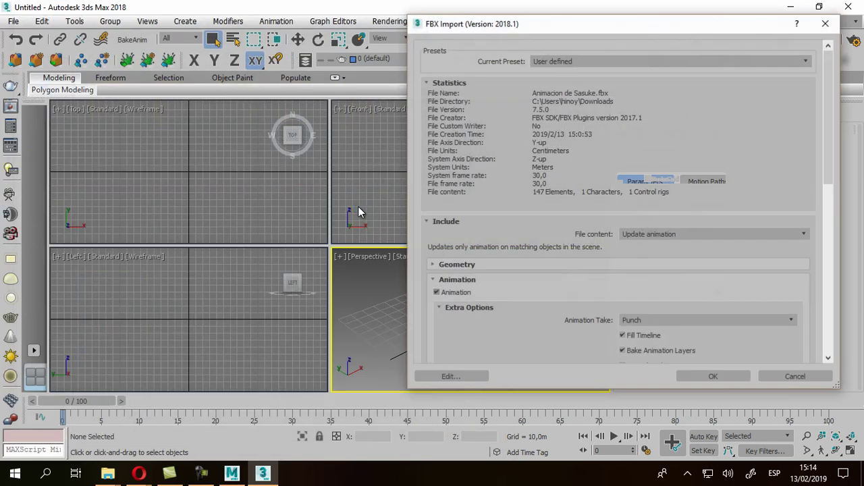
key(alt+Down)
key(Up)
key(Up)
key(Return)
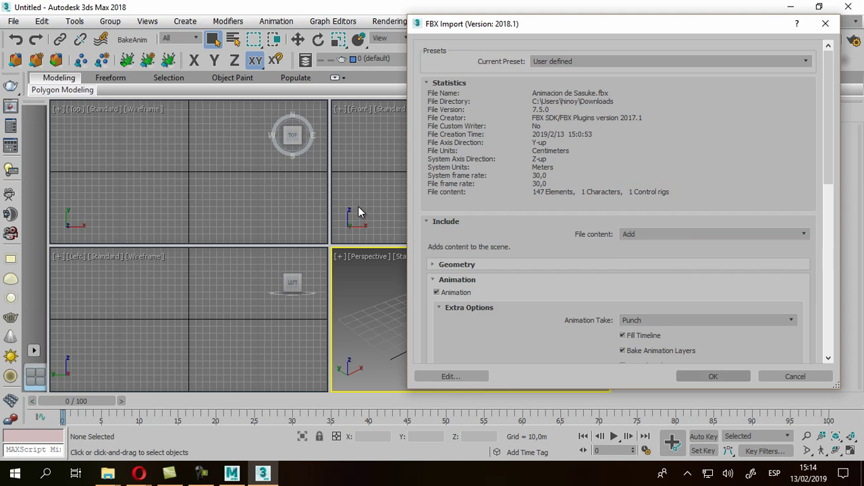
scroll(618, 202, down, 5)
key(Return)
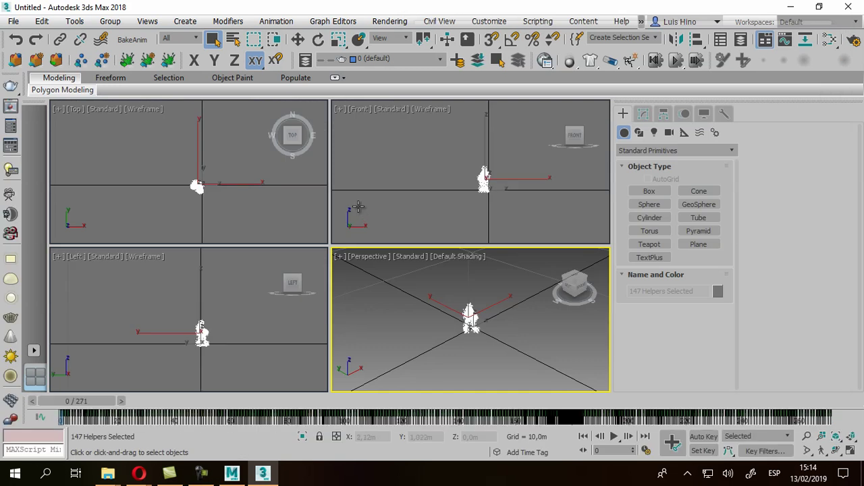
- Maximize and frame the Perspective view on the skeleton, and select the Bip01 L Forearm bone's modifiers
key(alt+w)
key(z)
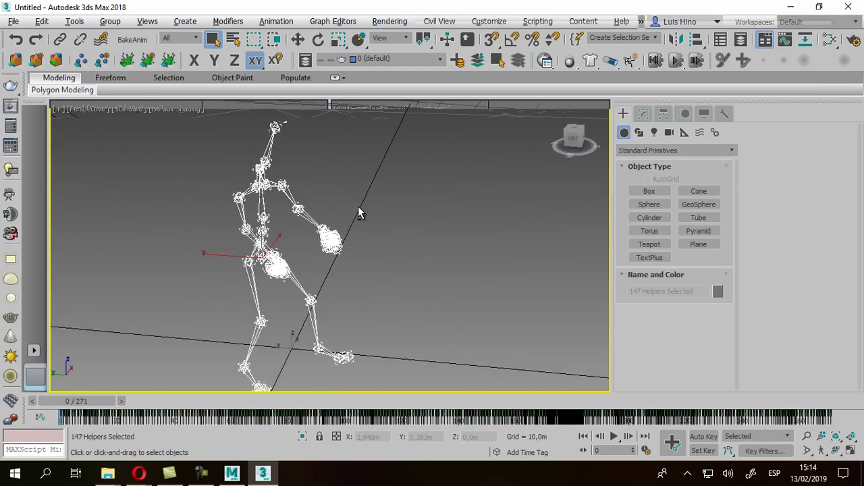
click(359, 213)
scroll(358, 207, up, 3)
alt+middle_drag(358, 213, 358, 212)
click(348, 313)
key(m)
- Open Animacion de Sasuke.fbx for import, keeping bone conversion as 'Convert as dummy'
key(alt+f)
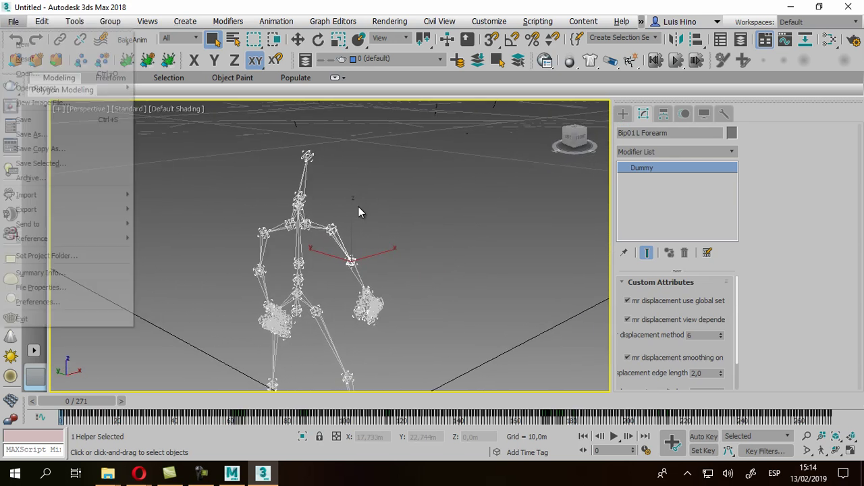
key(Up)
key(Up)
key(Up)
key(Up)
key(Right)
key(Return)
text(mu)
key(Down)
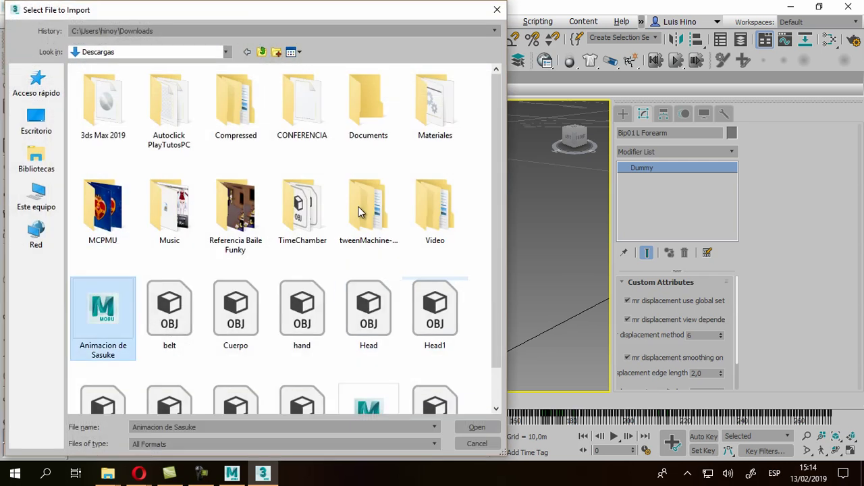
key(Return)
key(Tab)
key(Tab)
key(Tab)
key(Tab)
key(Tab)
key(Tab)
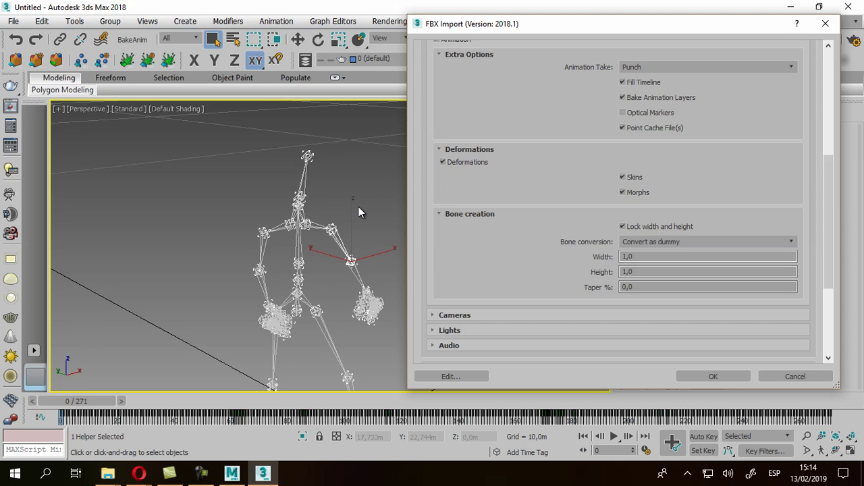
key(alt+Down)
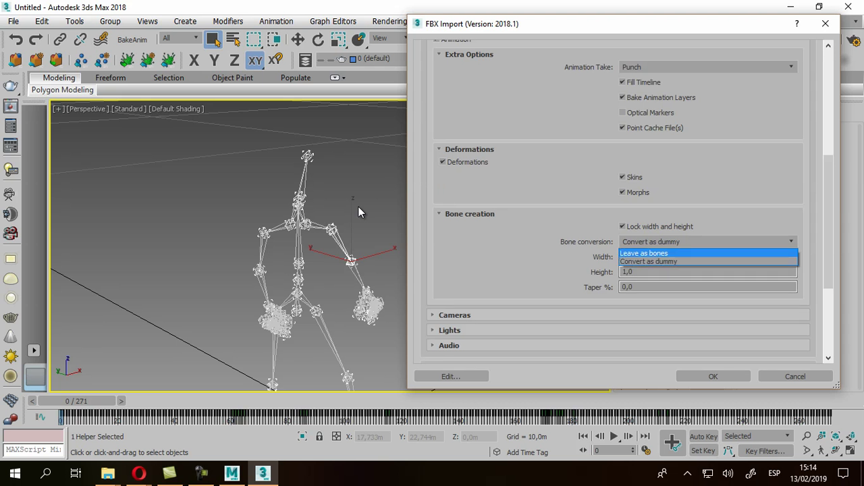
key(Escape)
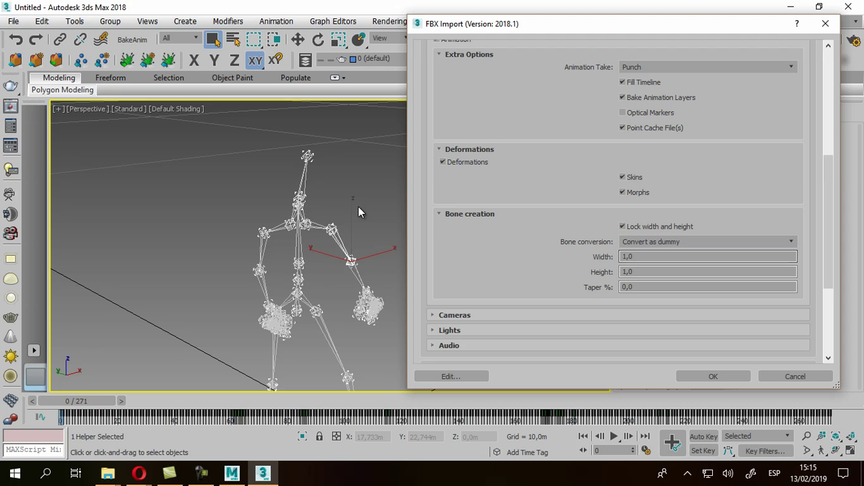
- Set File content to Update animation and run the import
scroll(359, 212, up, 3)
scroll(358, 212, up, 4)
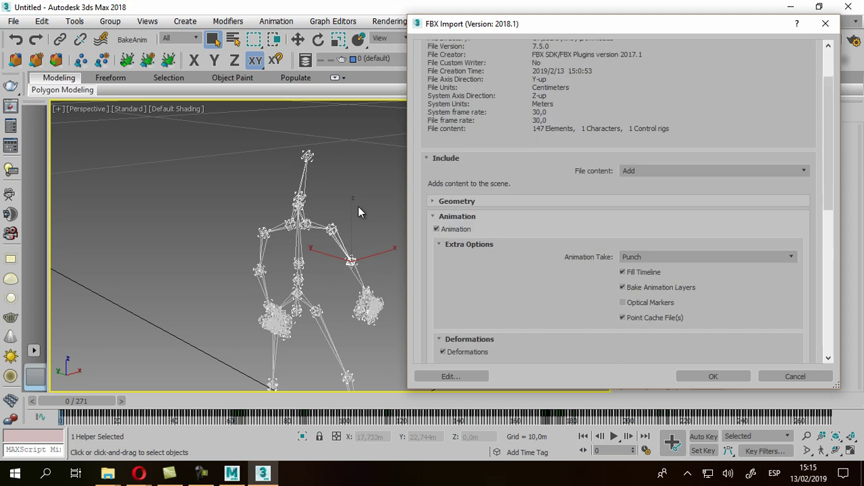
scroll(358, 212, up, 1)
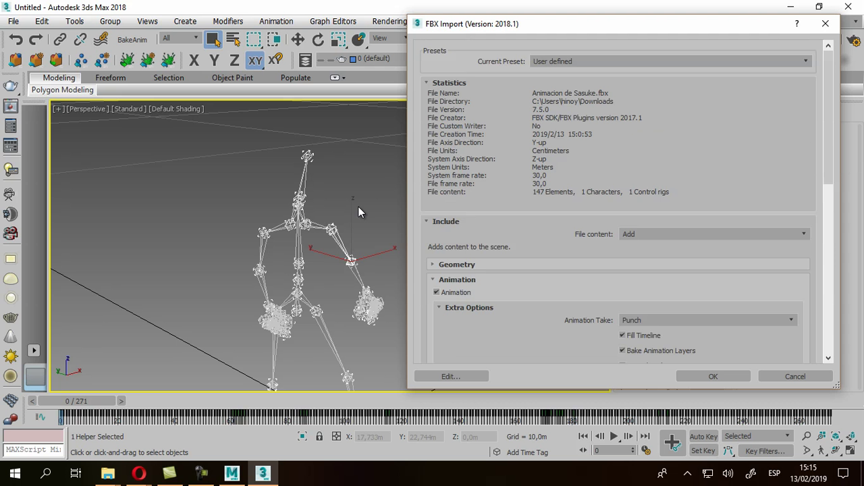
key(alt+Down)
key(Down)
key(Down)
key(Return)
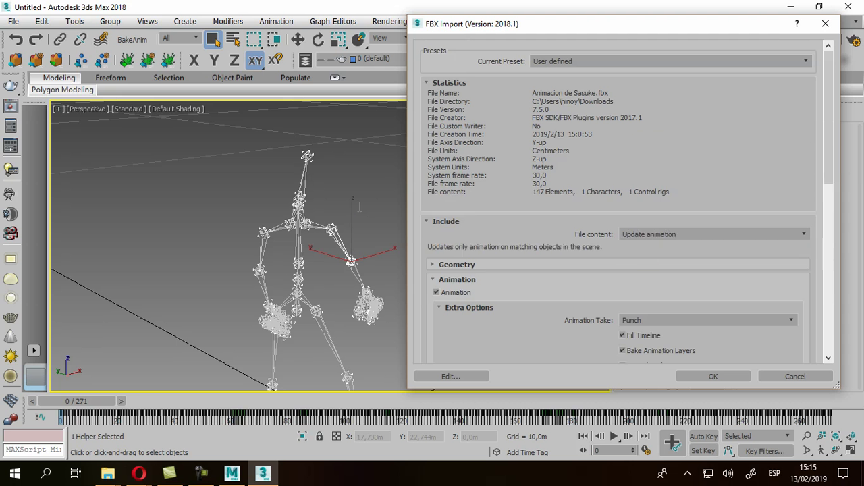
key(Return)
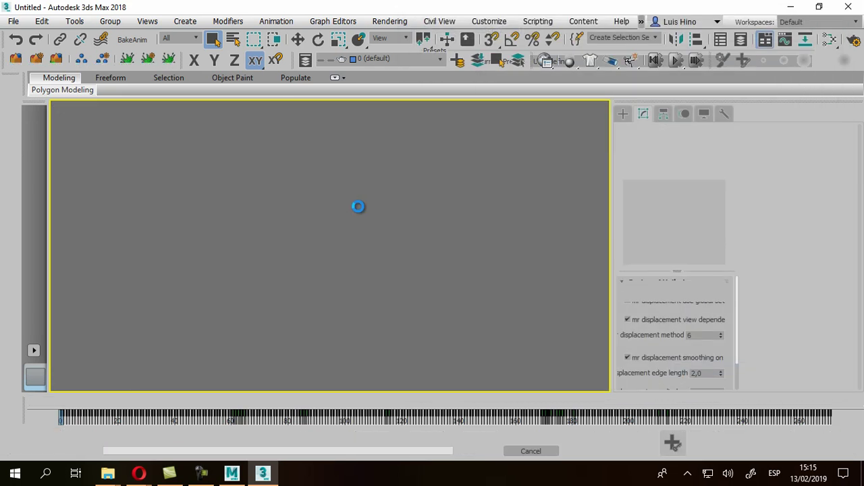
- Zoom and orbit around the animated skeleton, then select the Bip01 Neck bone
scroll(358, 212, up, 5)
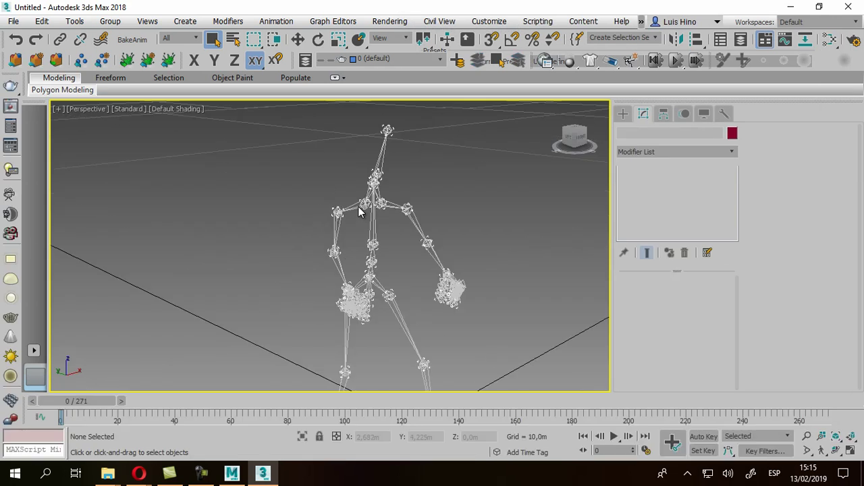
scroll(358, 209, up, 5)
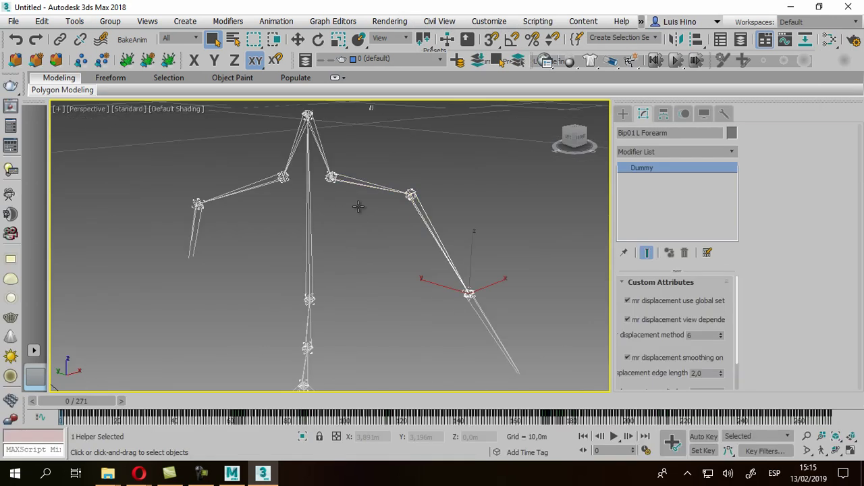
scroll(358, 208, up, 5)
scroll(359, 209, up, 5)
scroll(359, 211, up, 5)
alt+middle_drag(358, 212, 358, 212)
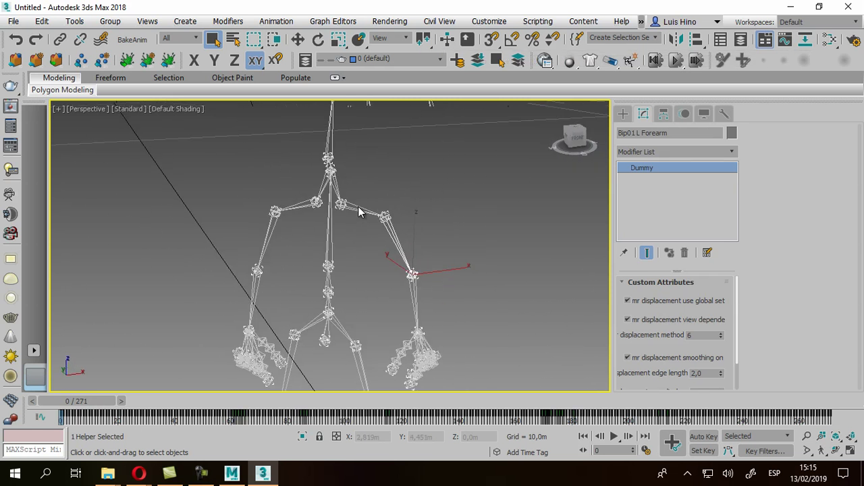
click(358, 210)
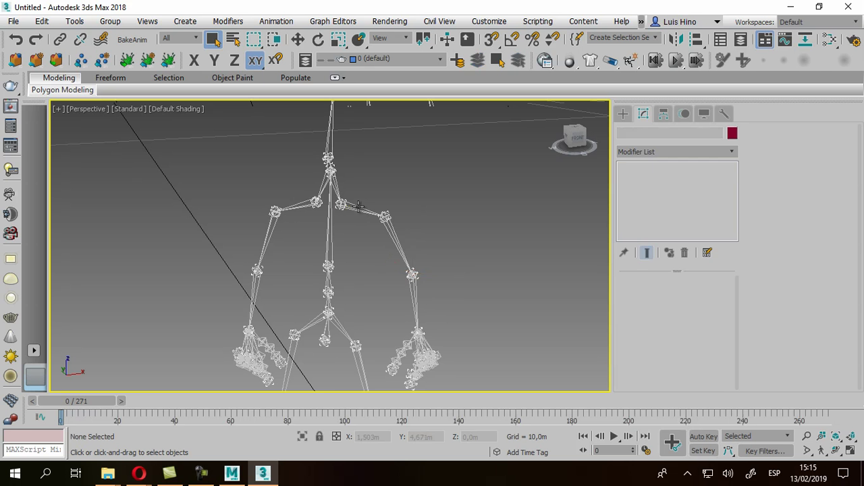
scroll(359, 206, down, 3)
click(358, 207)
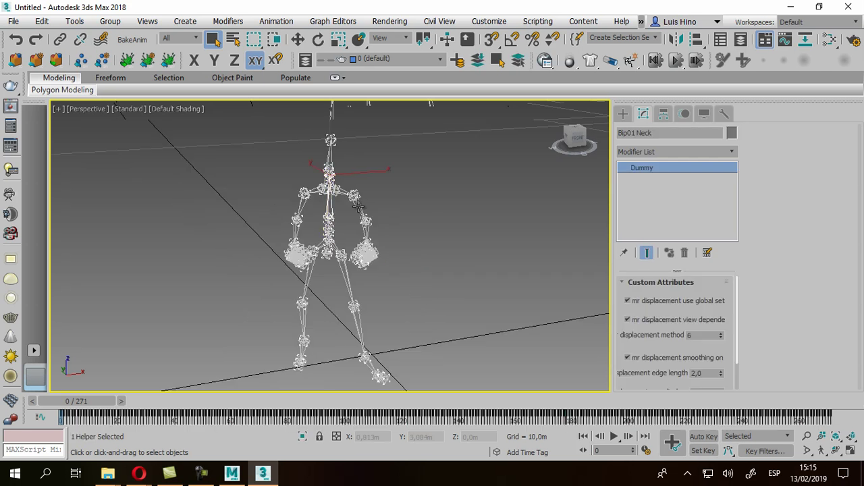
key(alt+f)
- Open sasuke_rig003.max from recent files without saving, and maximize the Perspective view
key(Up)
key(Up)
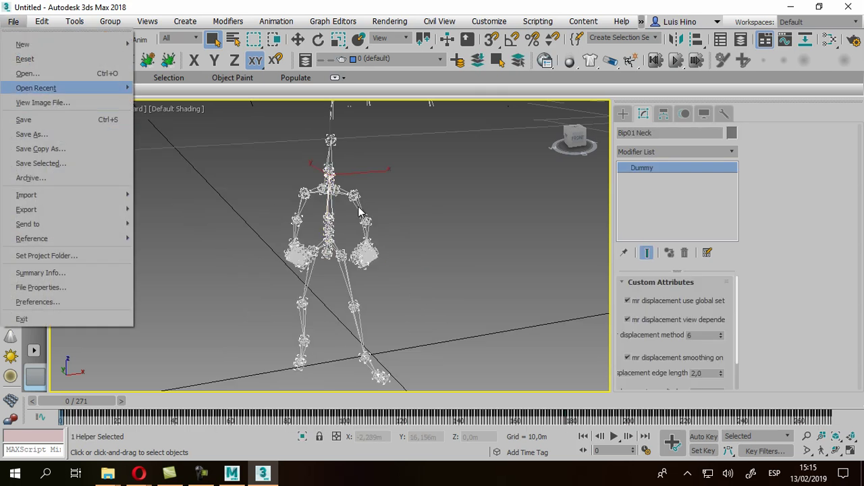
key(Right)
key(Return)
key(n)
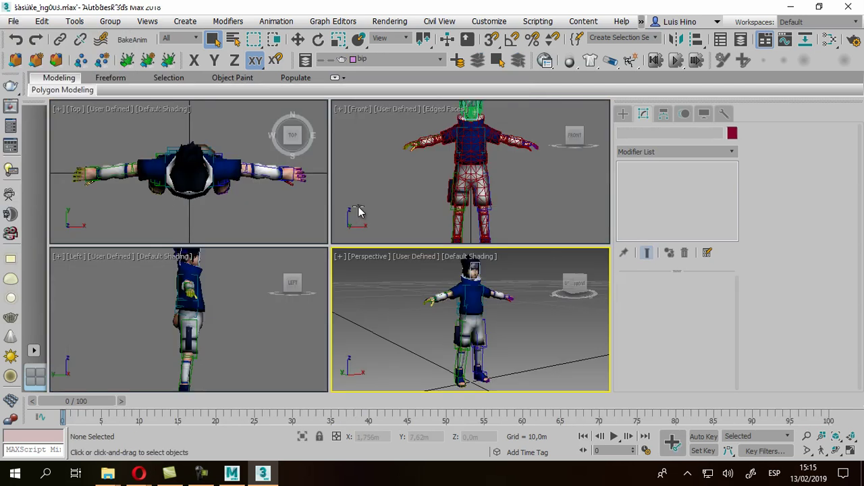
key(alt+w)
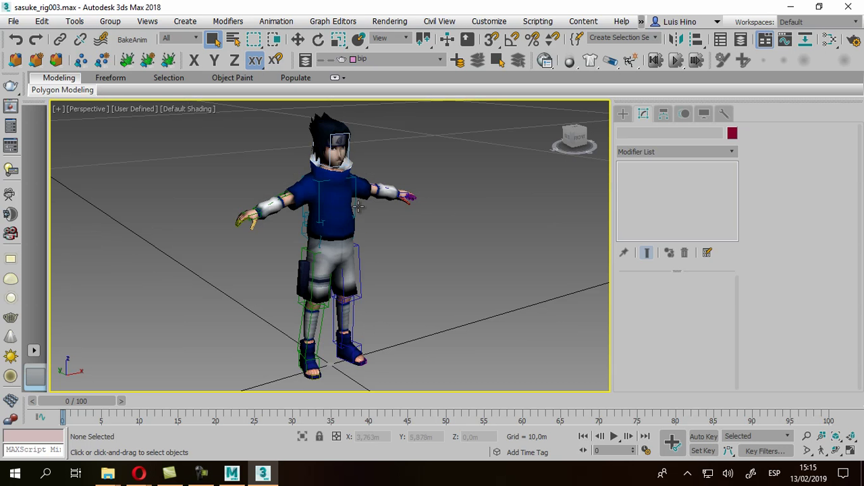
- Import the Punch take from Animacion de Sasuke.fbx onto the rig as Update animation
key(alt+f)
key(Down)
key(Down)
key(Down)
key(Down)
key(Down)
key(Up)
key(Up)
key(Up)
key(Up)
key(Up)
key(Up)
key(Right)
key(Return)
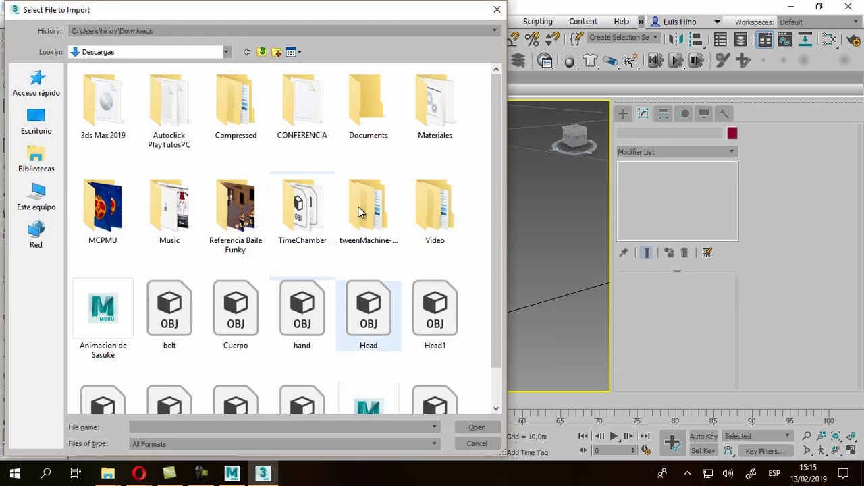
key(Left)
key(Left)
key(Left)
key(Return)
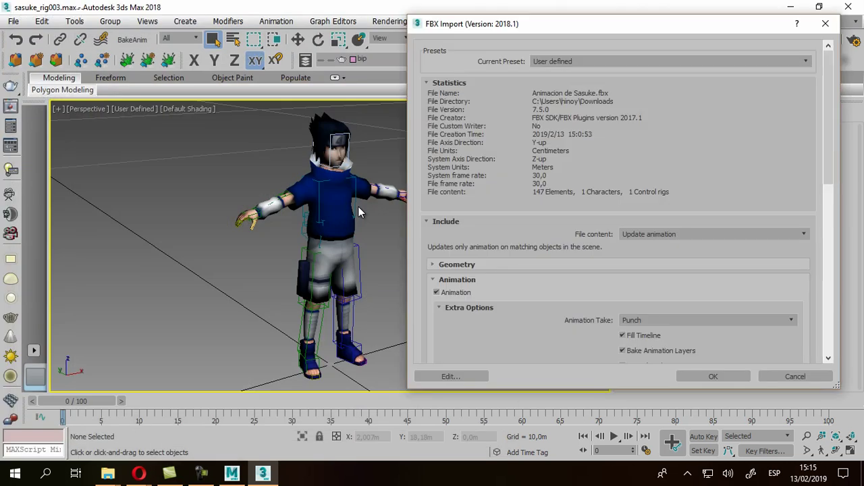
key(Page_Down)
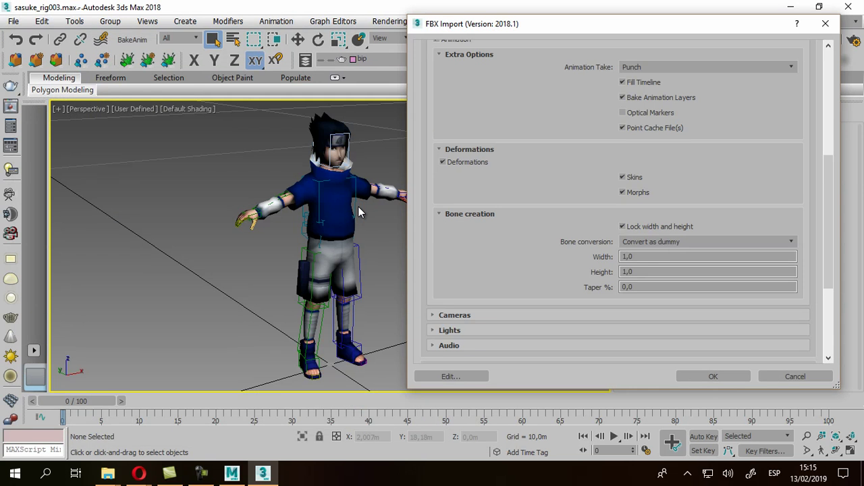
key(Return)
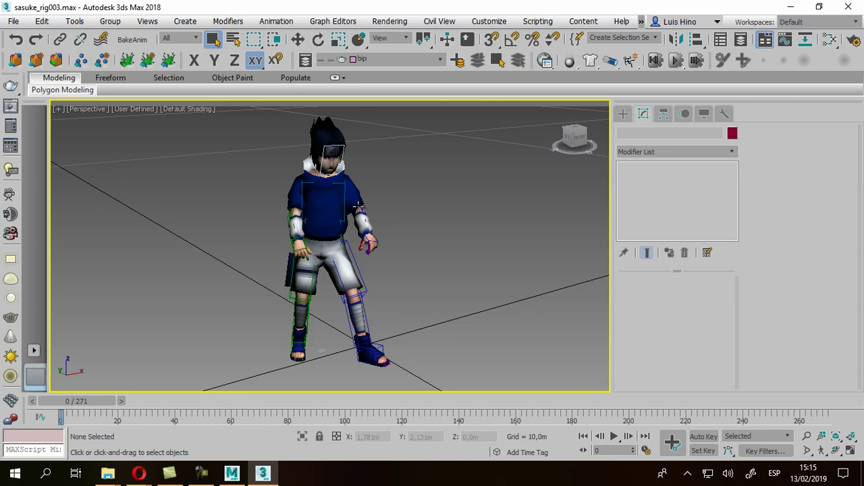
- Orbit around the Sasuke rig, select Bip01 L Thigh, and play the 271-frame Punch animation
alt+middle_drag(357, 205, 357, 205)
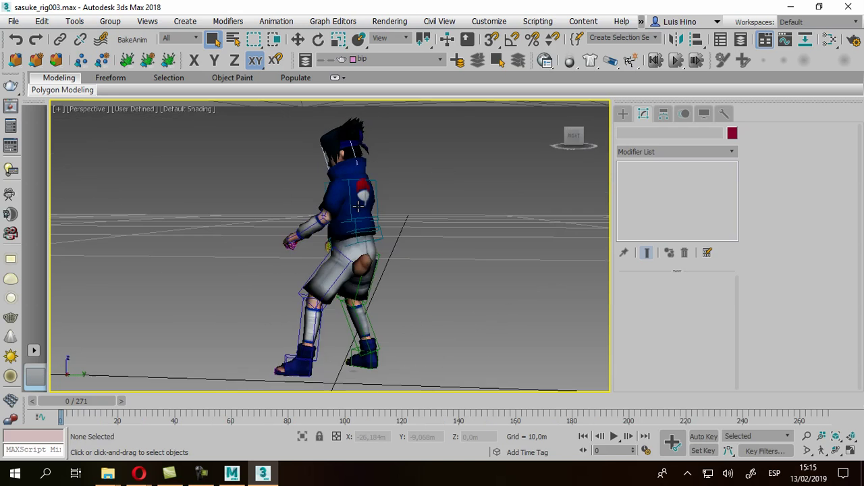
scroll(358, 206, up, 3)
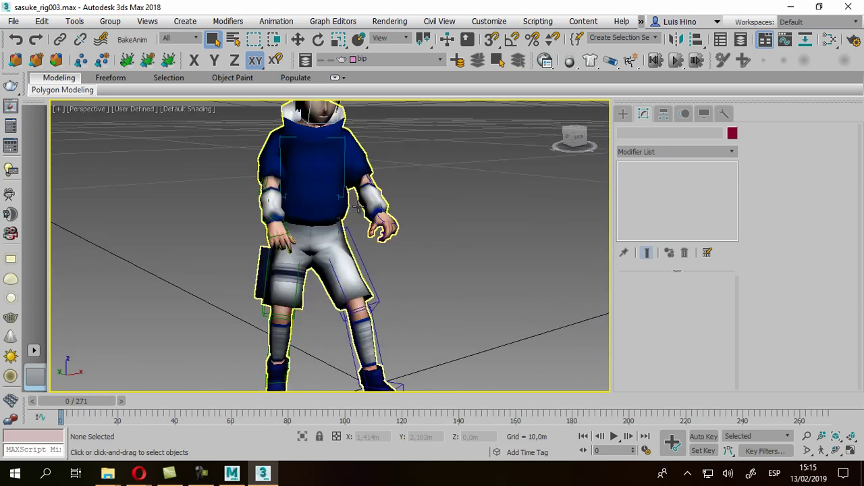
click(358, 206)
alt+middle_drag(357, 206, 359, 213)
key(/)
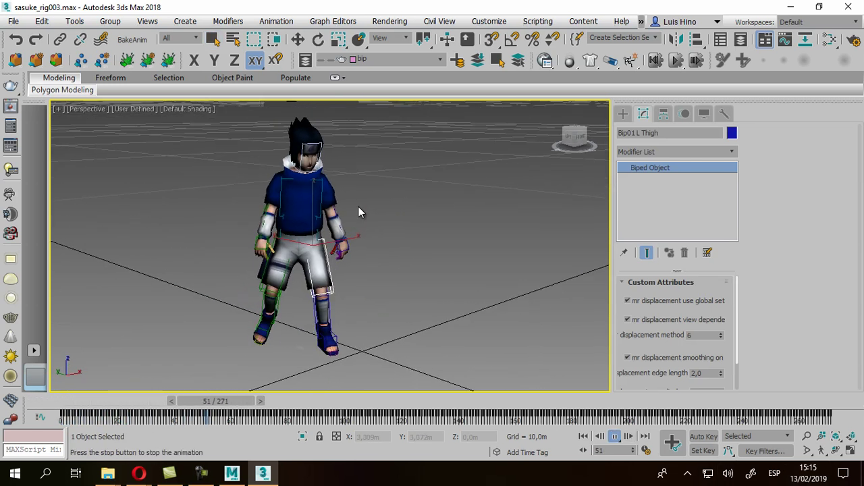